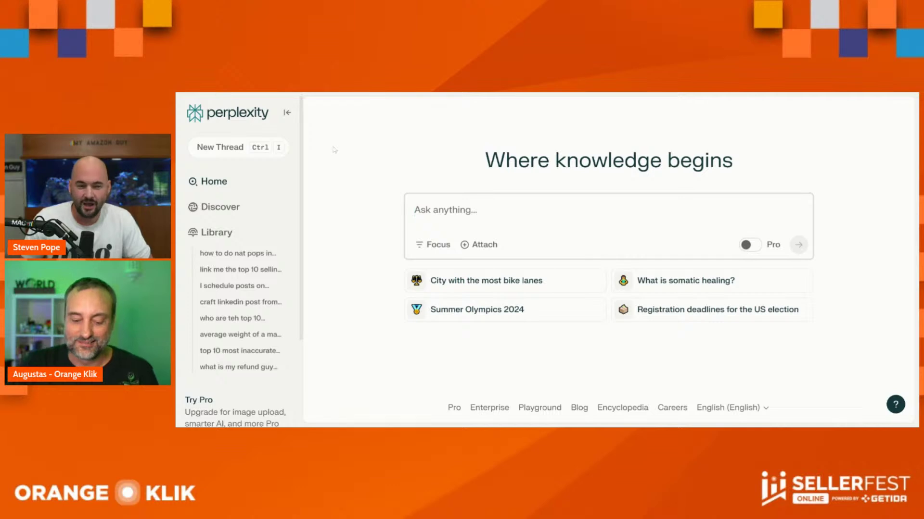
pyautogui.click(460, 202)
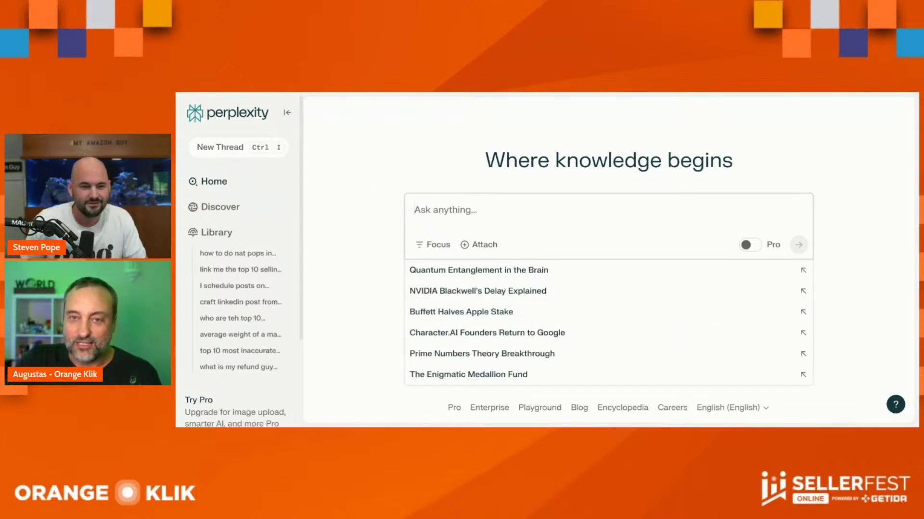
pyautogui.write('s')
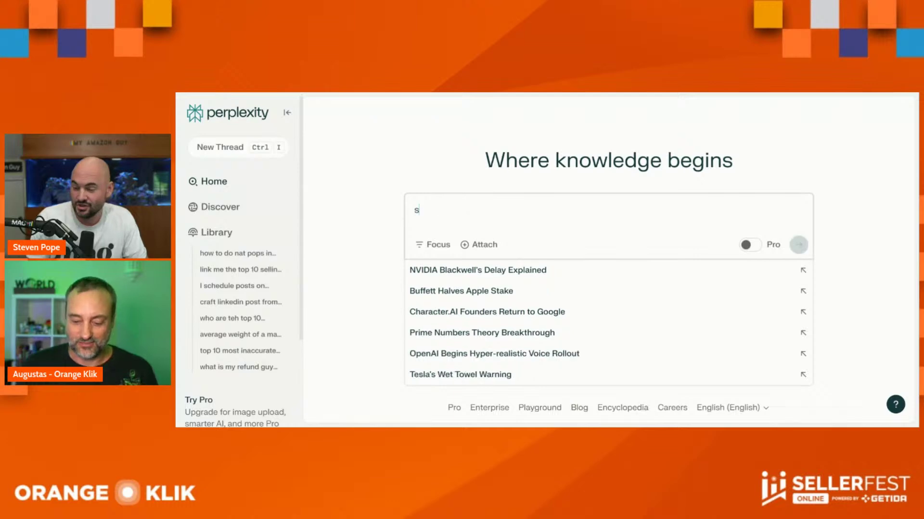
pyautogui.write('hopping trolly')
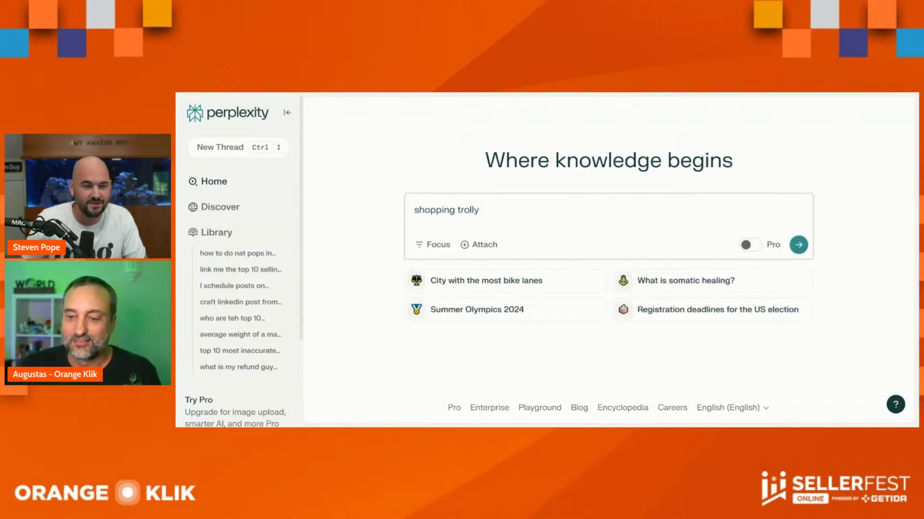
pyautogui.hotkey('ctrl', 'a')
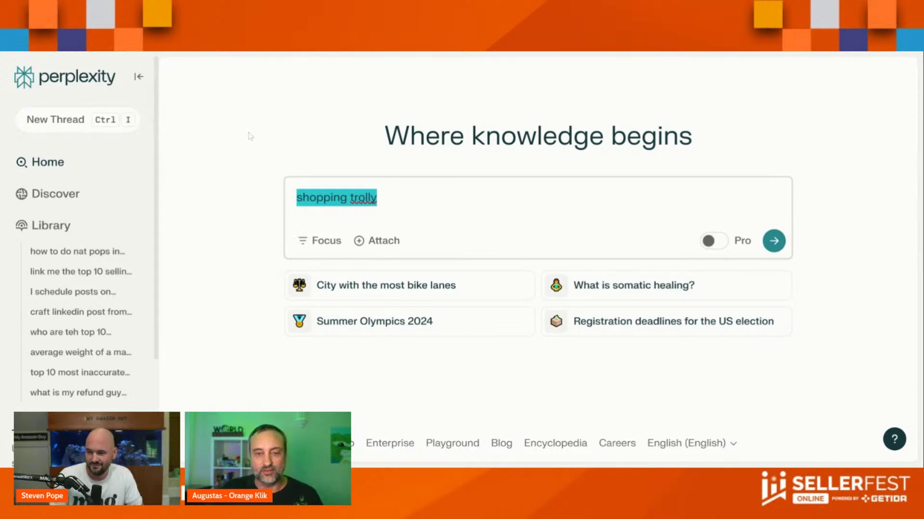
pyautogui.press('BackSpace')
# Step: Ask the question "what is a shopping trolly"
pyautogui.write('what is a')
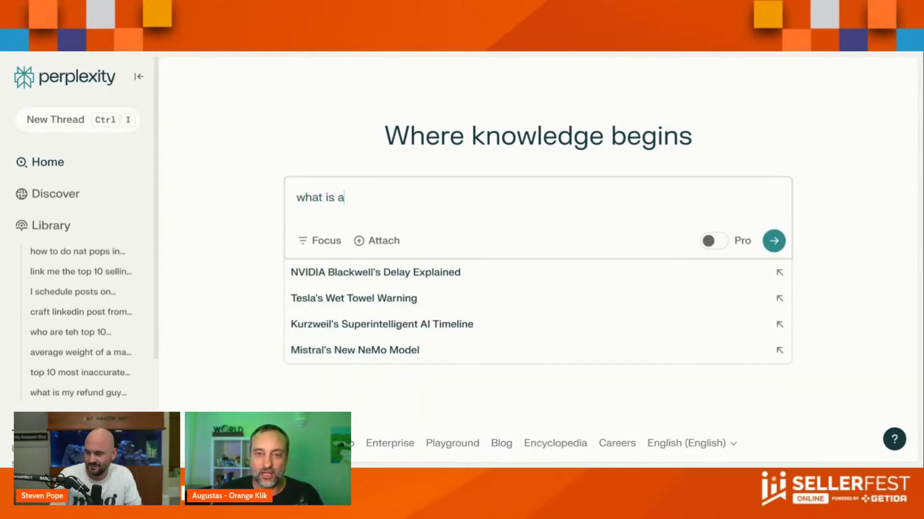
pyautogui.write(' shopping trolly')
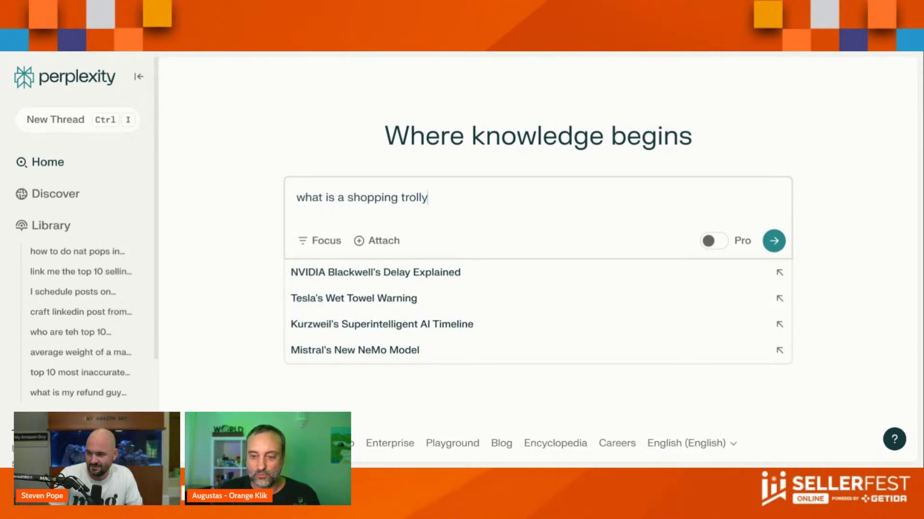
pyautogui.press('Return')
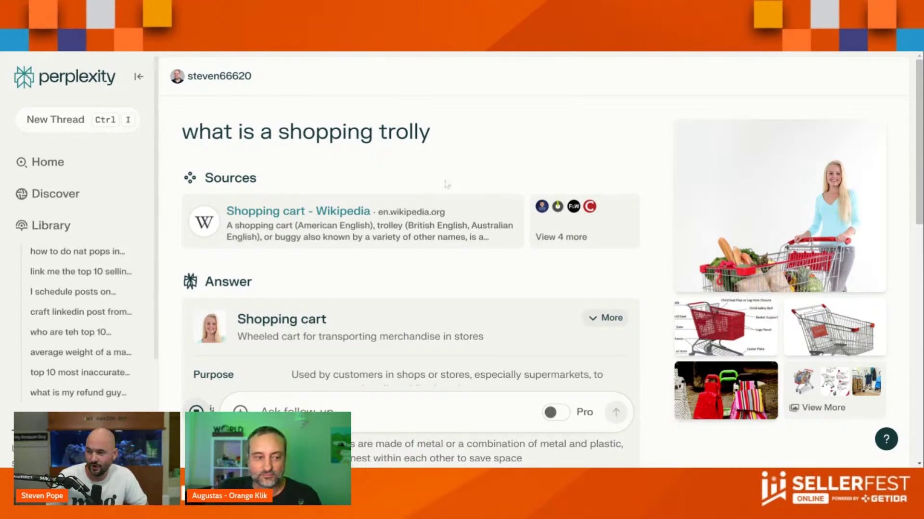
# Step: Read through the shopping trolley answer and view the picture of the red and striped fabric trolleys enlarged
pyautogui.scroll(-4, 448, 187)
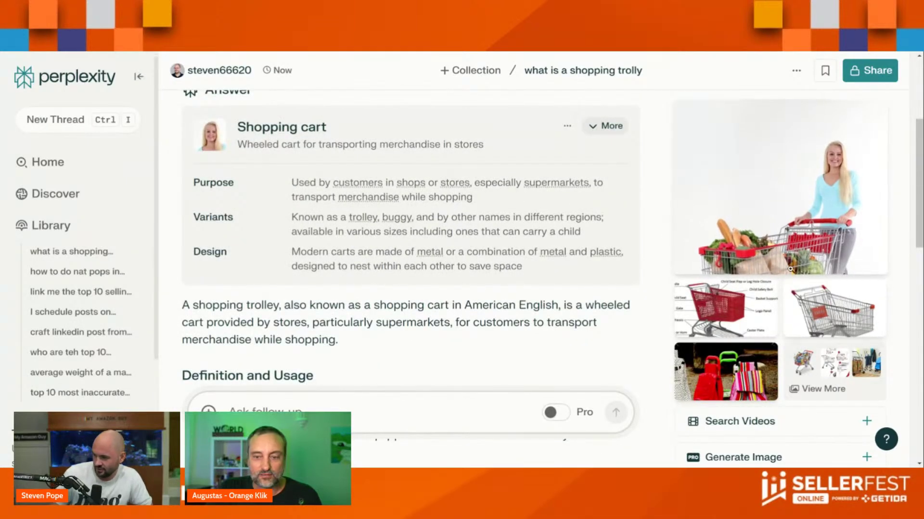
pyautogui.scroll(-5, 778, 269)
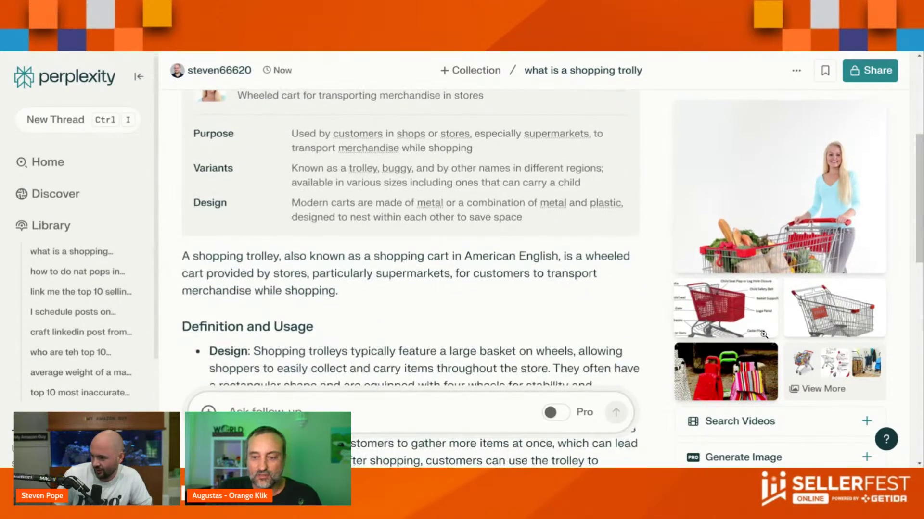
pyautogui.scroll(8, 410, 269)
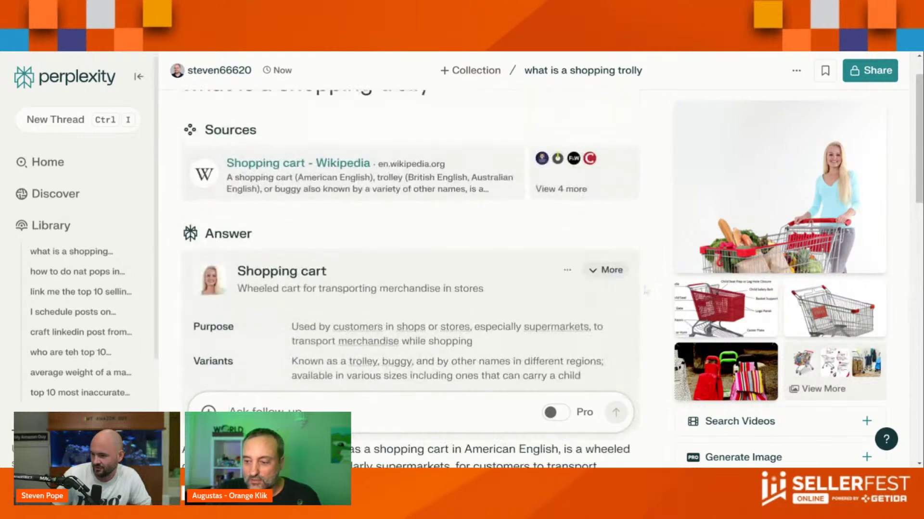
pyautogui.scroll(-3, 410, 270)
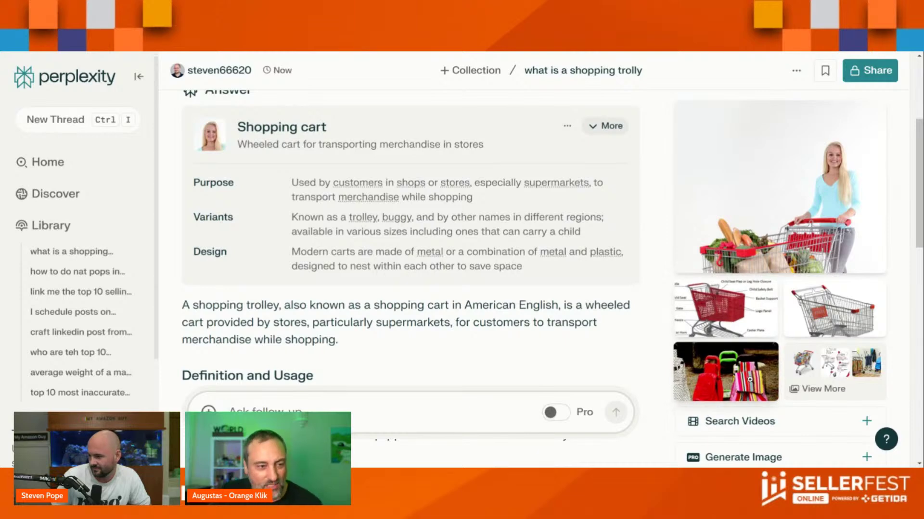
pyautogui.click(727, 370)
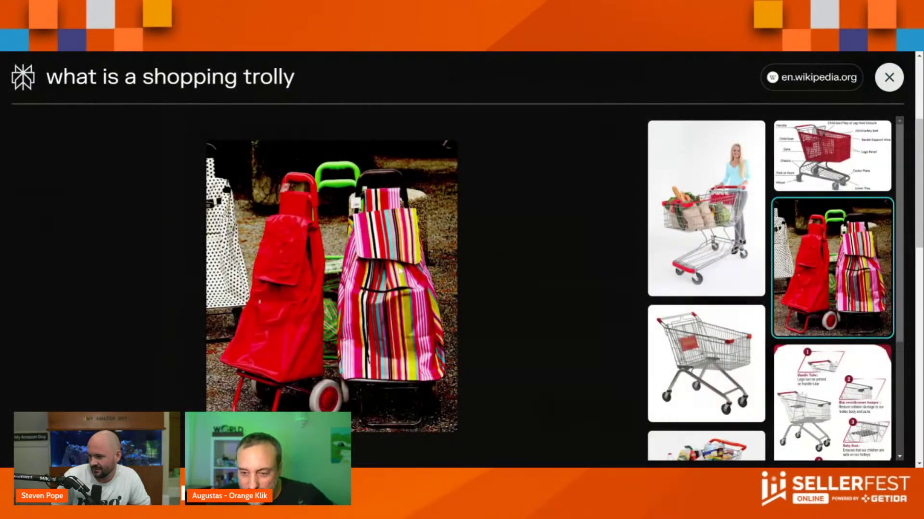
pyautogui.click(888, 77)
pyautogui.scroll(-6, 341, 319)
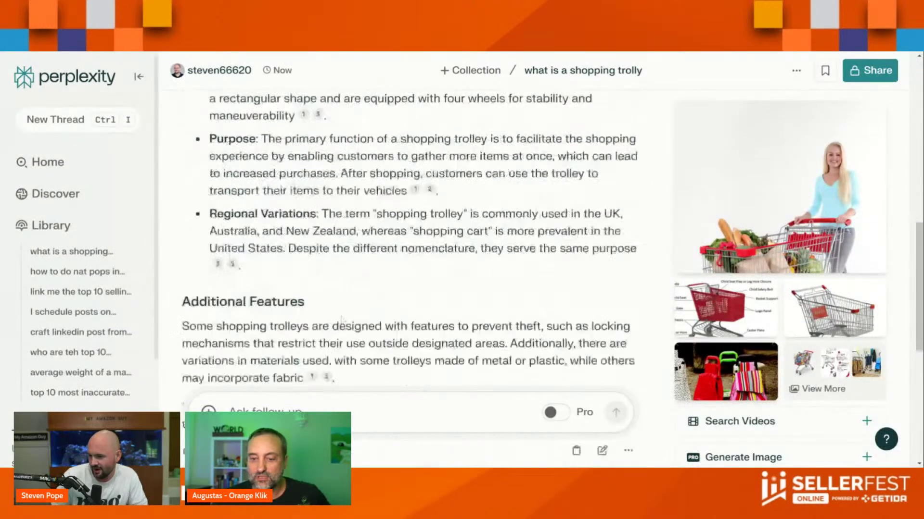
pyautogui.scroll(-7, 341, 319)
pyautogui.click(725, 264)
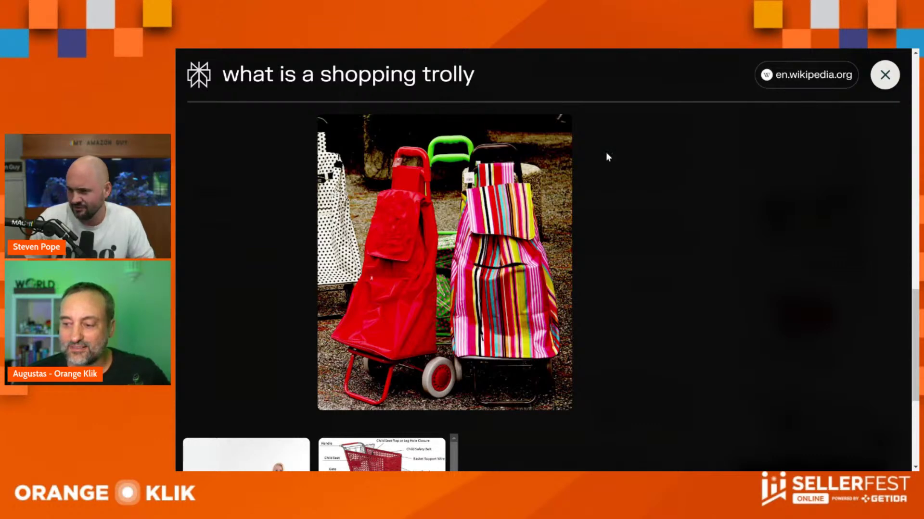
pyautogui.moveTo(476, 75); pyautogui.dragTo(318, 75)
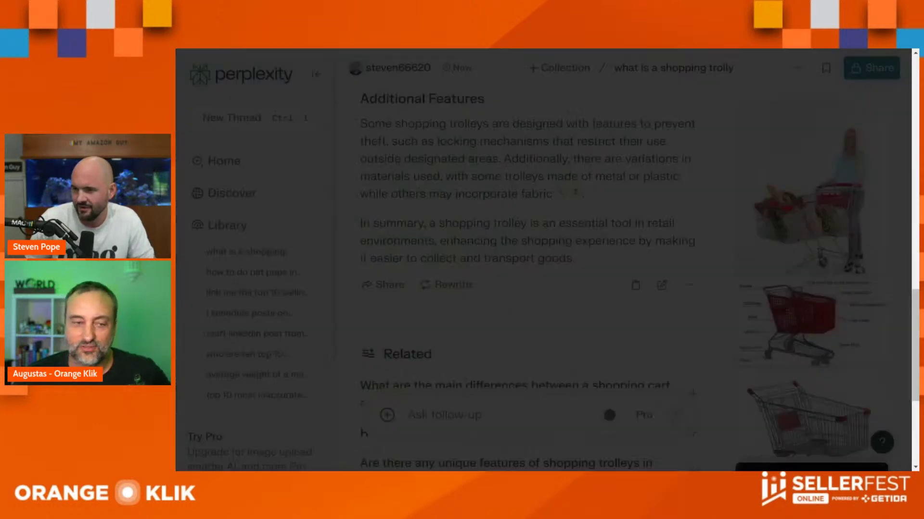
pyautogui.scroll(2, 548, 335)
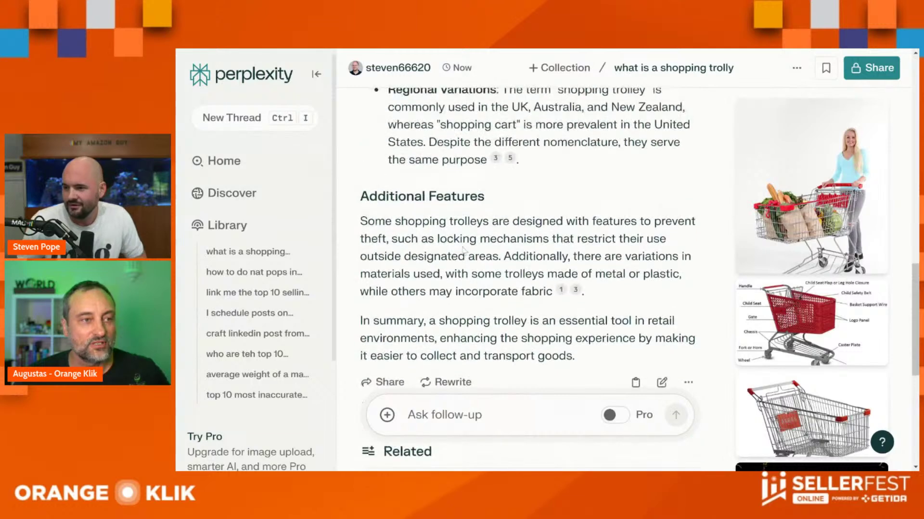
pyautogui.scroll(-7, 530, 241)
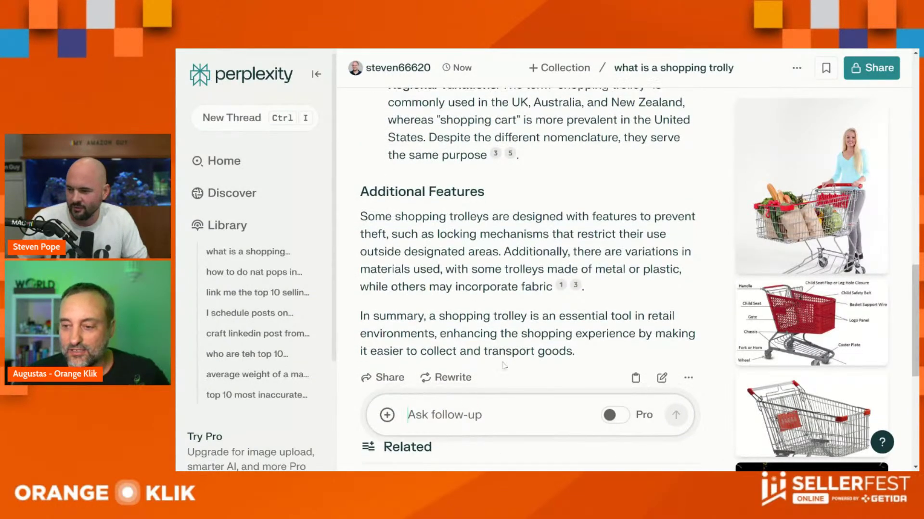
# Step: Submit the follow-up "Tell me the top selling shopping trolly on amazon along with the estimated sales"
pyautogui.moveTo(918, 153); pyautogui.dragTo(923, 153)
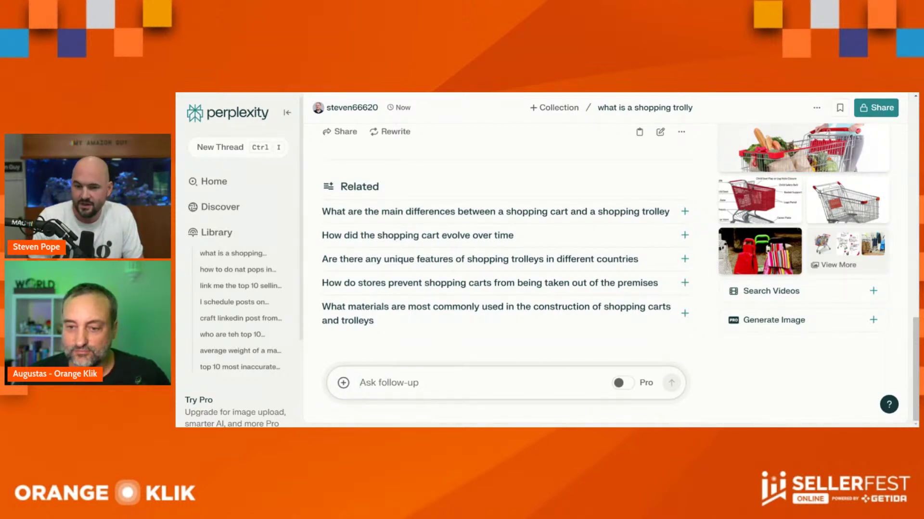
pyautogui.write('Tell me the t')
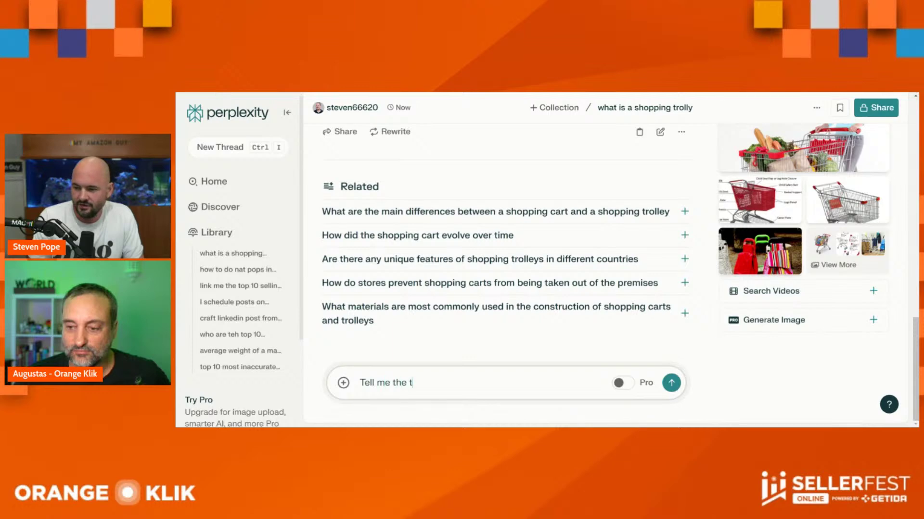
pyautogui.write('op selling shopping trolly')
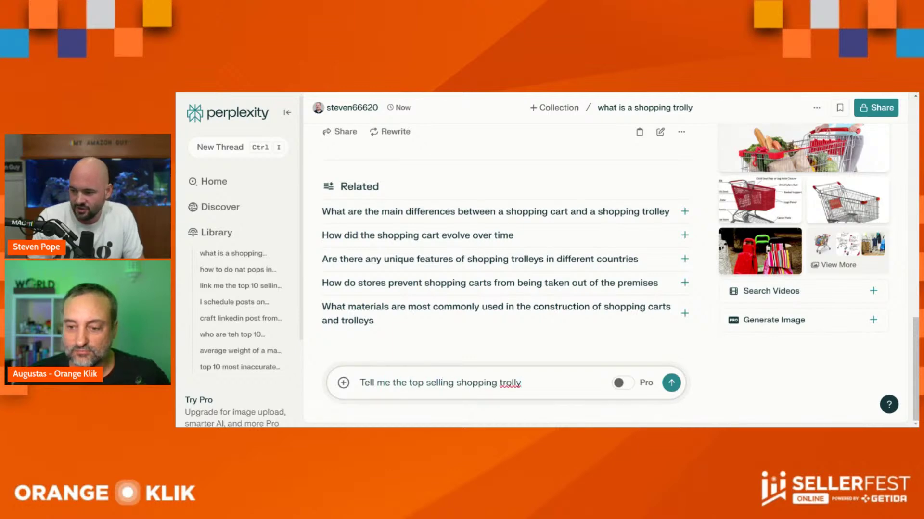
pyautogui.write(' on amaz')
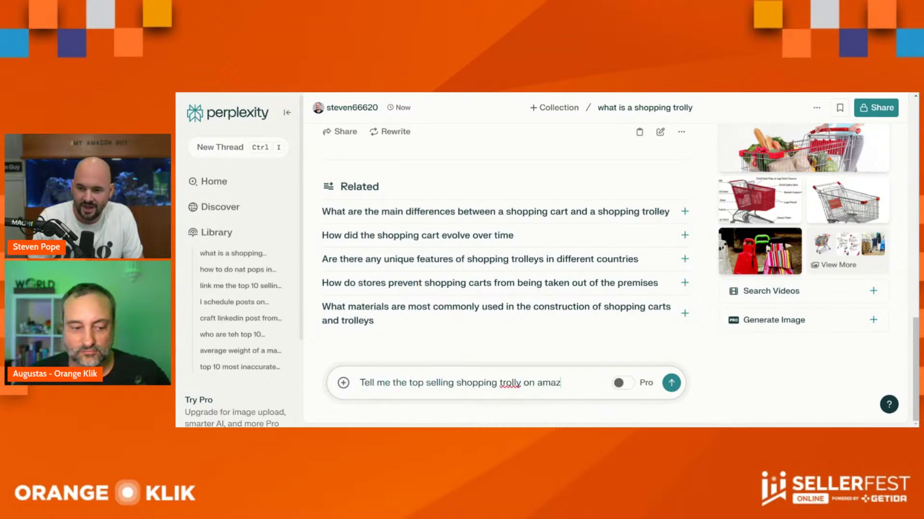
pyautogui.write('on along with the estimate')
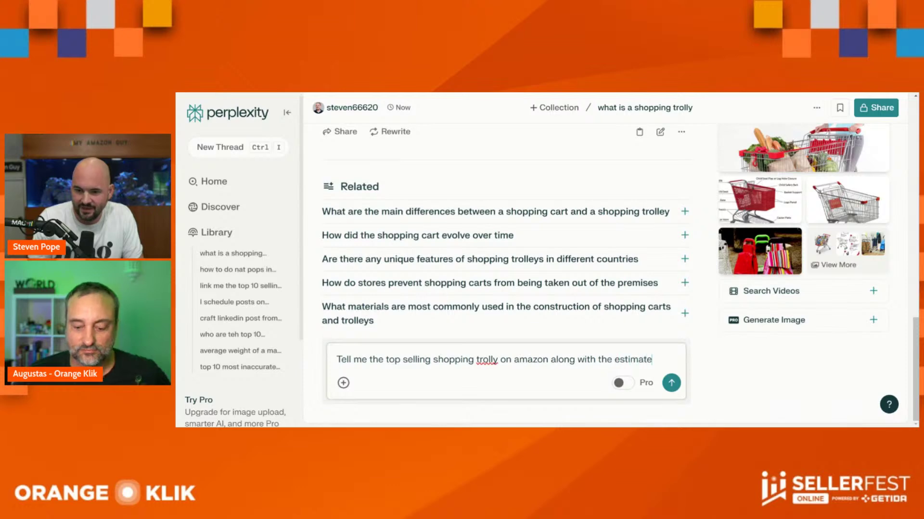
pyautogui.write('d sales')
pyautogui.press('Return')
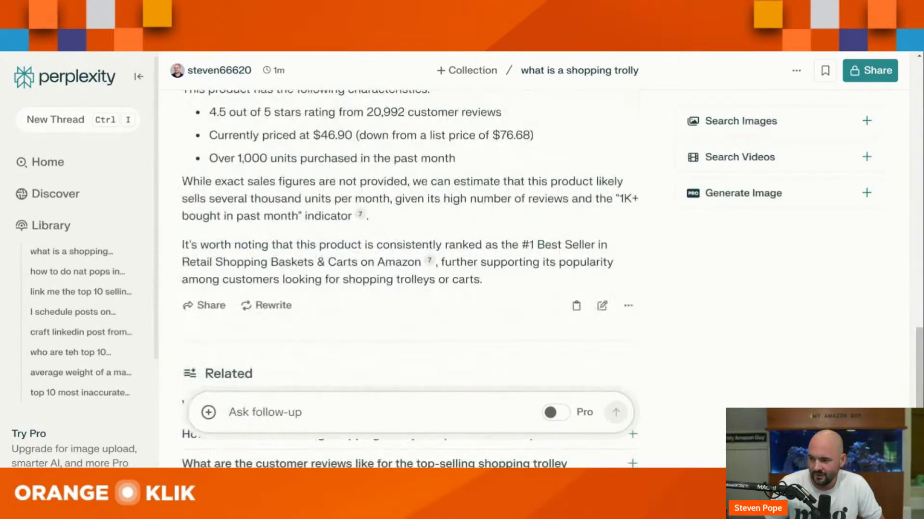
# Step: Submit the follow-up "give me the specific 10 ASIns and titles of the top 10 selling products on amazon for shopping trolly"
pyautogui.scroll(2, 409, 241)
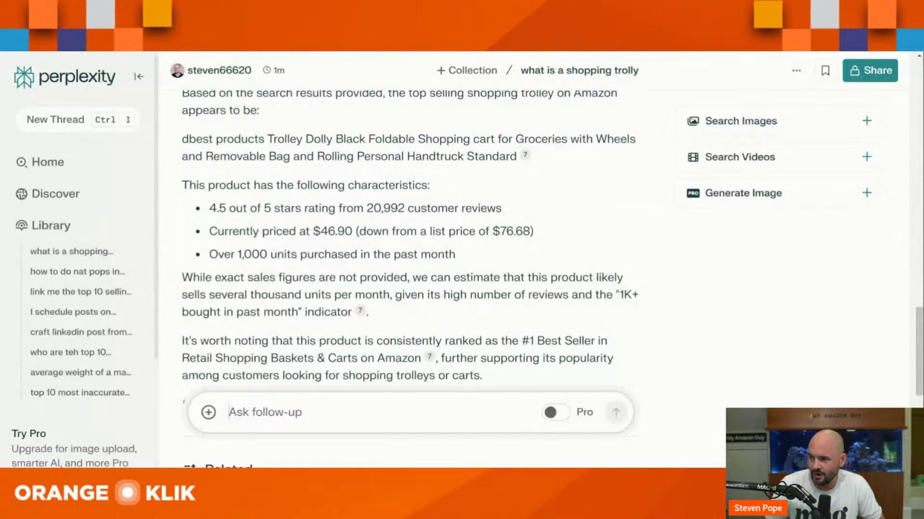
pyautogui.scroll(6, 344, 237)
pyautogui.scroll(-11, 344, 237)
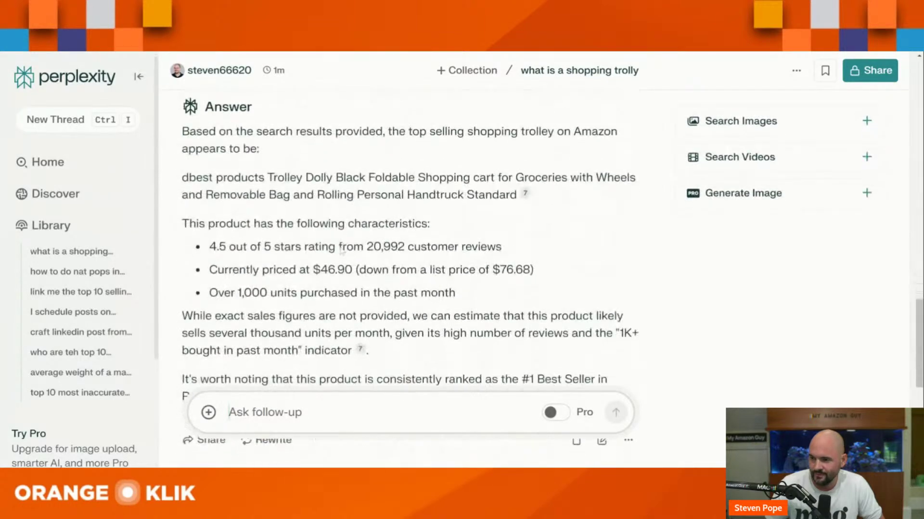
pyautogui.scroll(-1, 344, 237)
pyautogui.scroll(6, 344, 237)
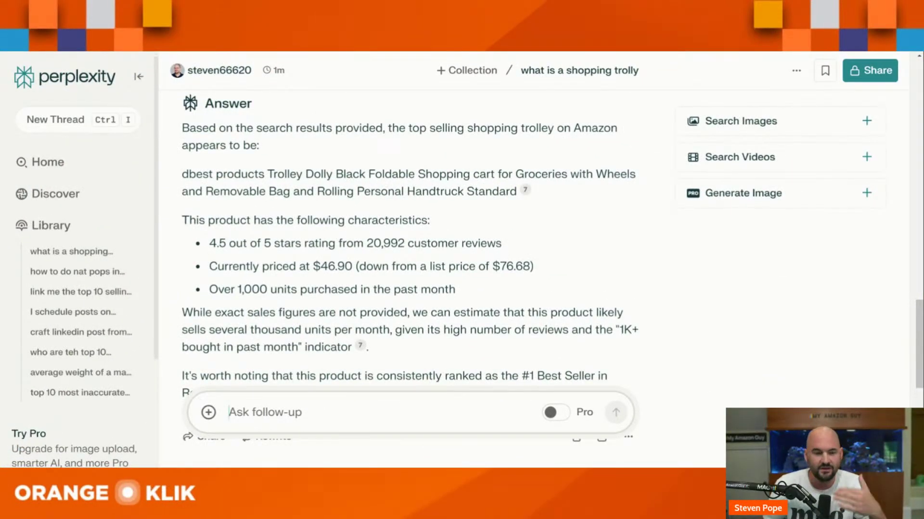
pyautogui.write('give me the specific 10 ASIns and titl')
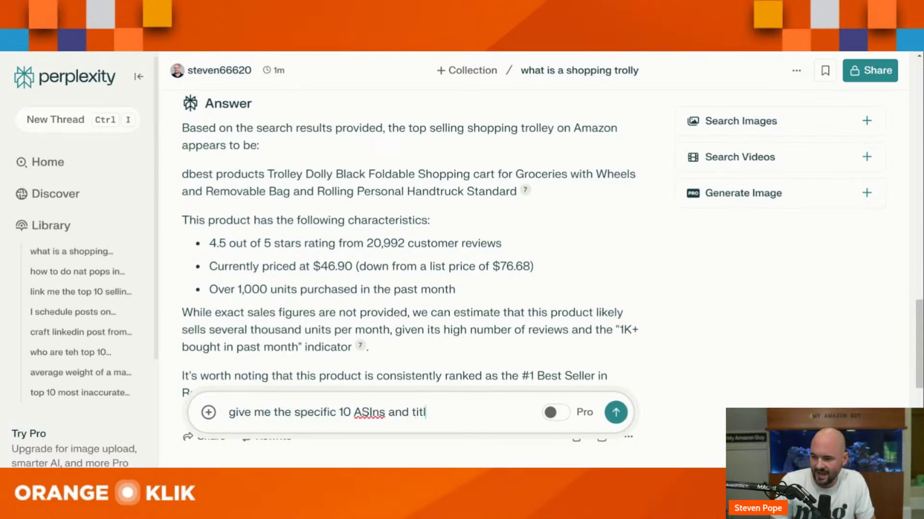
pyautogui.write('op 10 selling products on ')
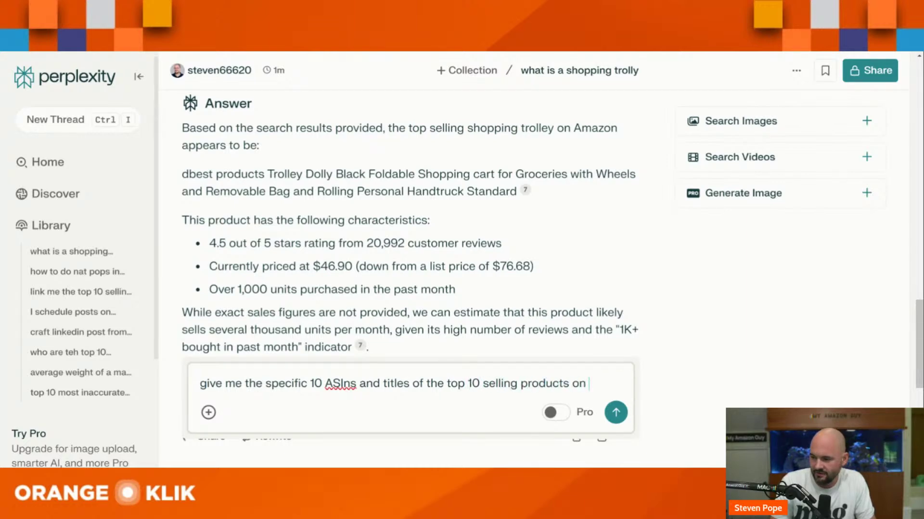
pyautogui.write('amazon for shopping')
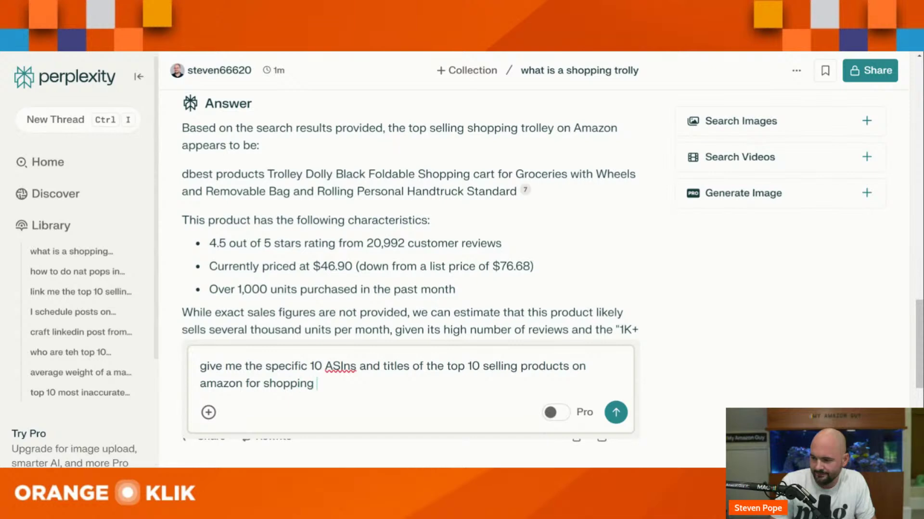
pyautogui.write(' trolly')
pyautogui.press('Return')
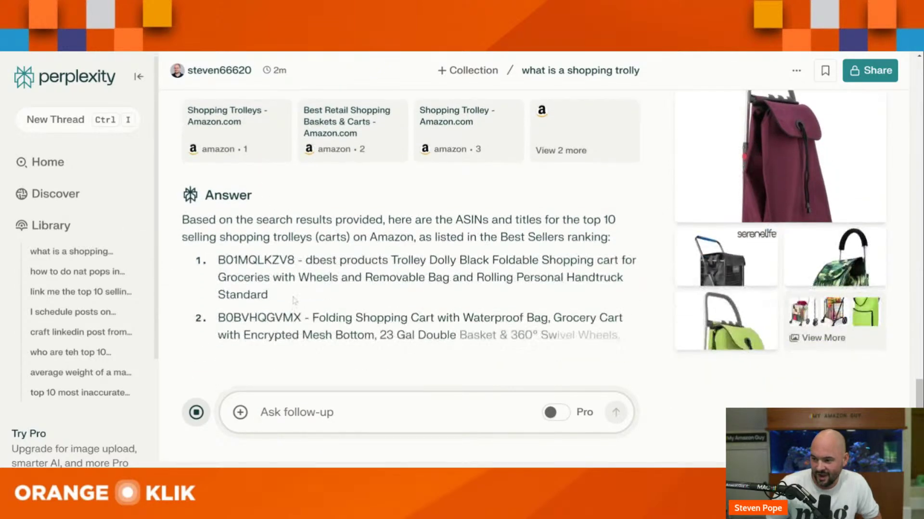
# Step: Check the listed products and ask in a follow-up for just the 10 ASINs
pyautogui.doubleClick(256, 260)
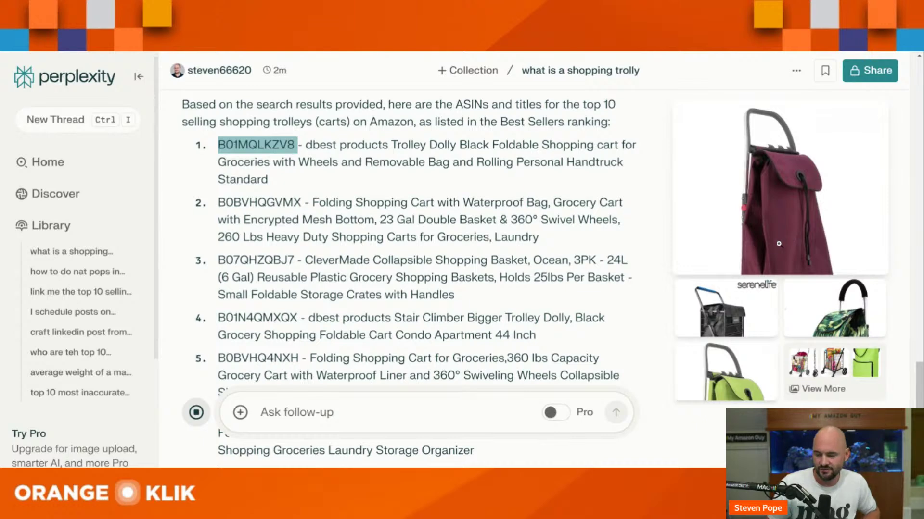
pyautogui.click(374, 181)
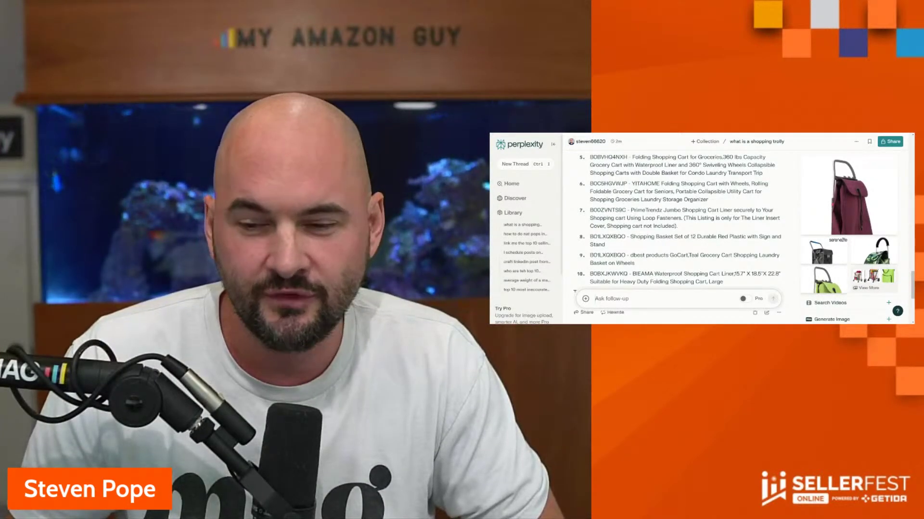
pyautogui.scroll(-2, 677, 219)
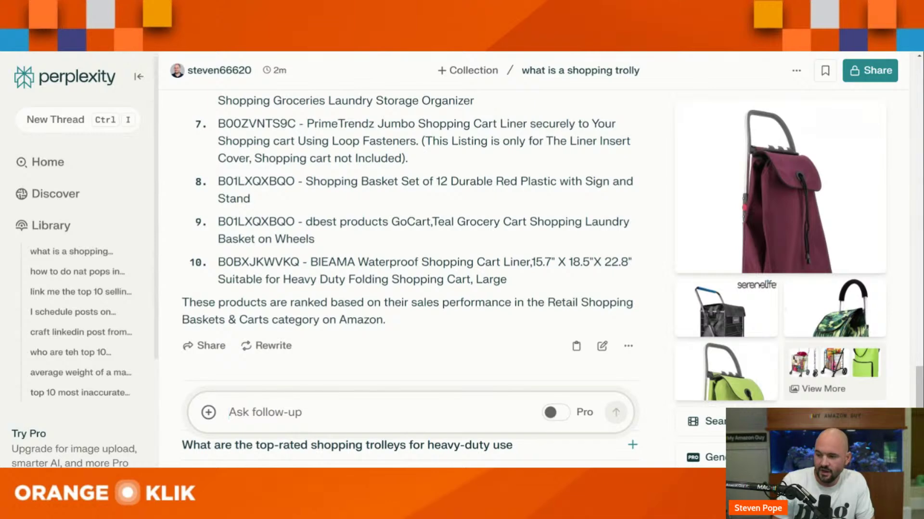
pyautogui.write('just give me the 10 as')
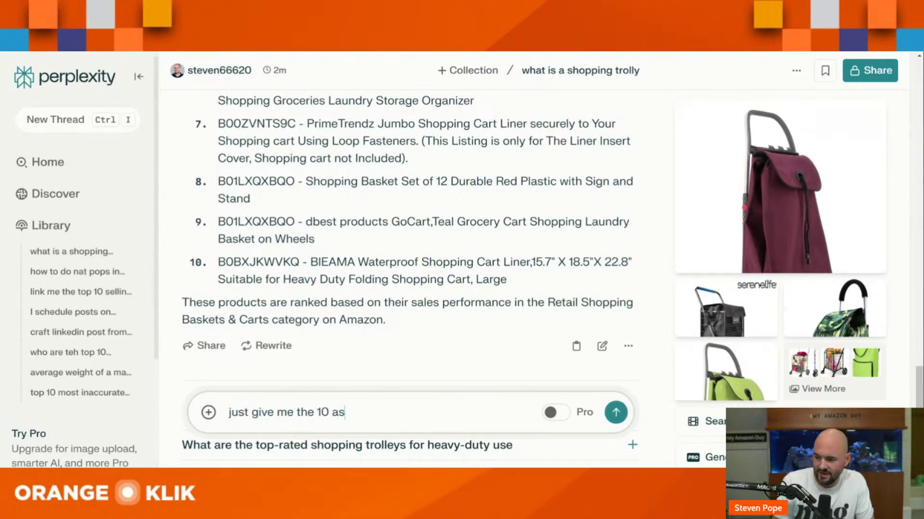
pyautogui.write('e')
pyautogui.press('Return')
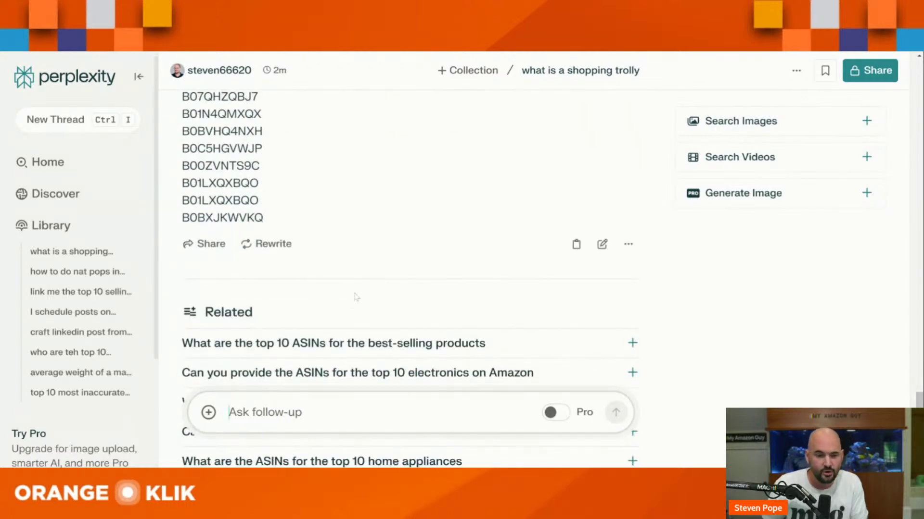
# Step: Submit the follow-up "what are the top 3 keywords for this product based on those 10 listings, based on search volume and buyer intent (sales)"
pyautogui.scroll(-2, 360, 294)
pyautogui.scroll(3, 310, 285)
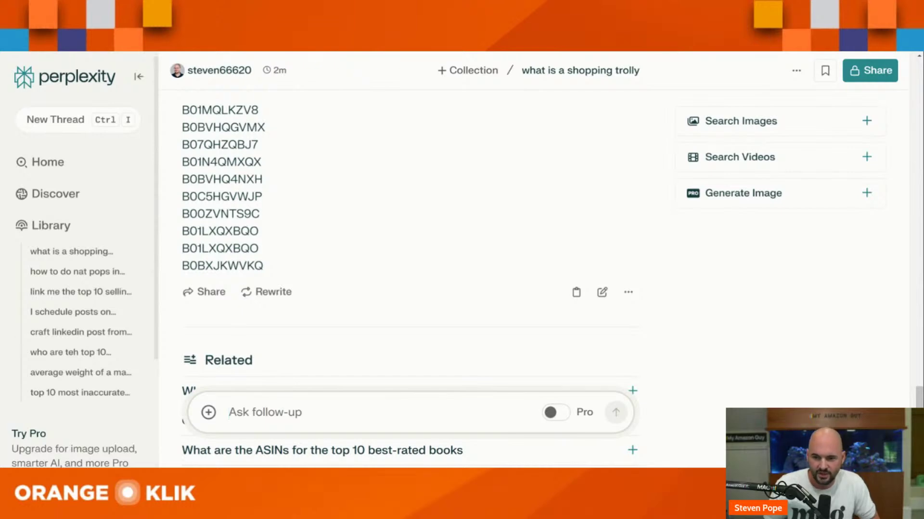
pyautogui.write('w')
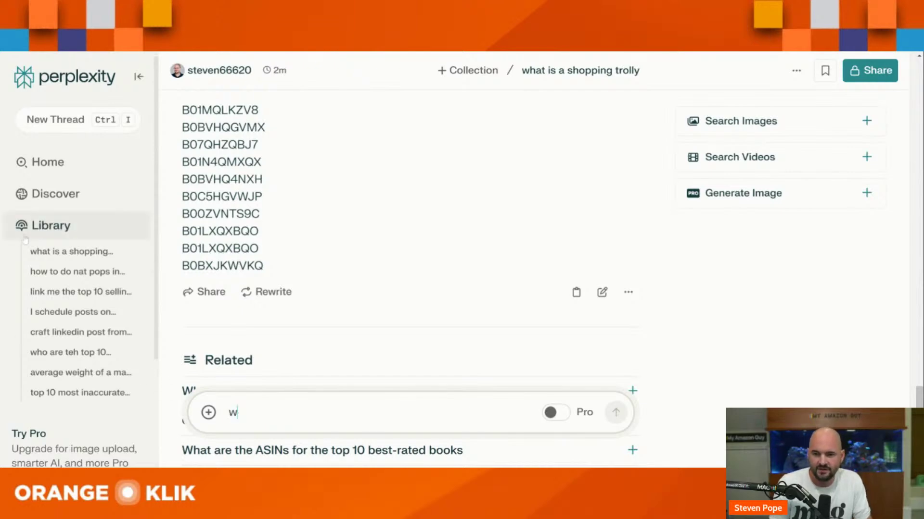
pyautogui.write('hat are the top 3 keywor')
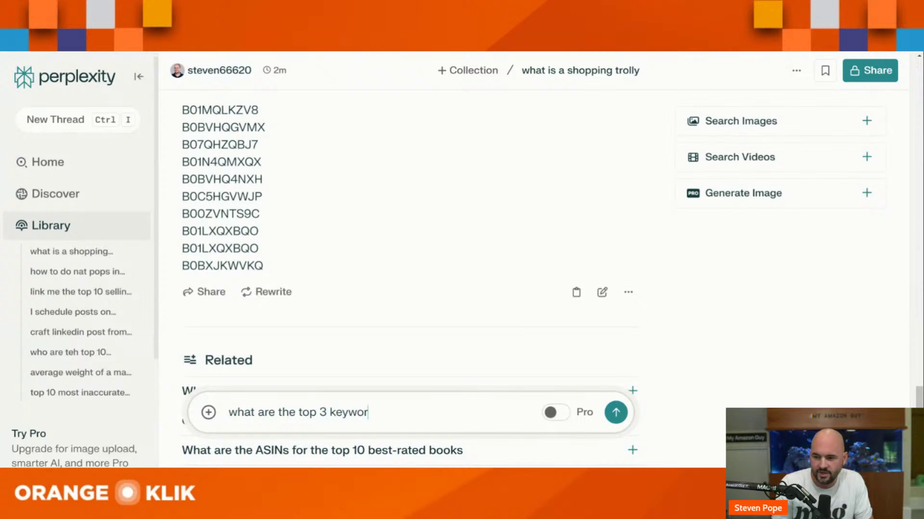
pyautogui.write('ds for this product b')
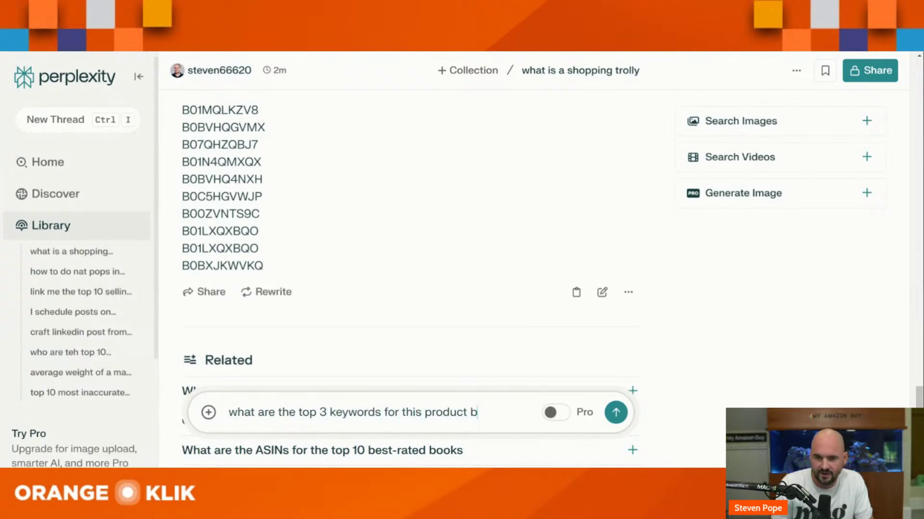
pyautogui.write('ased on those 10 listing')
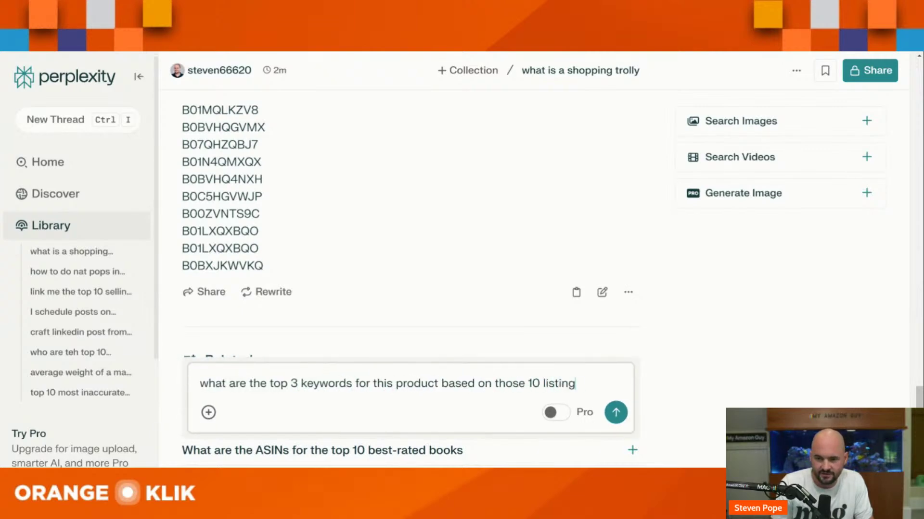
pyautogui.write('s, based on search volume')
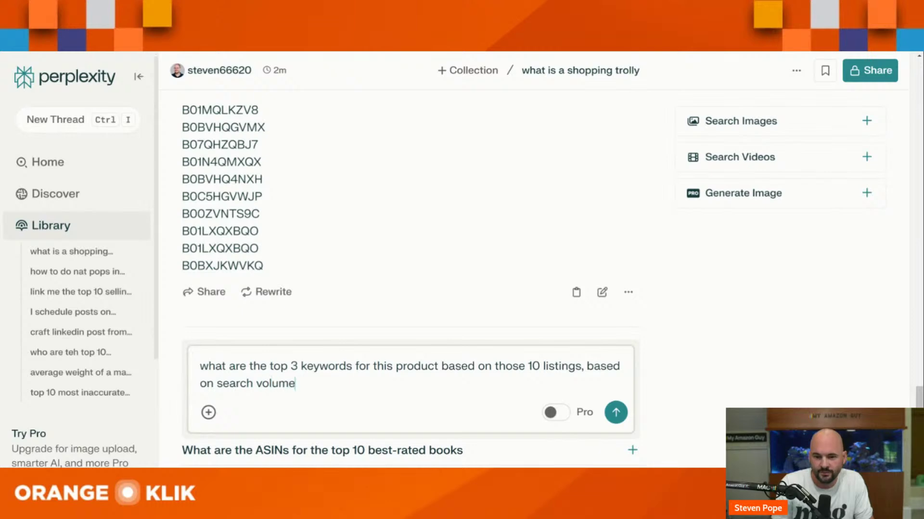
pyautogui.write(' and buyer intent (')
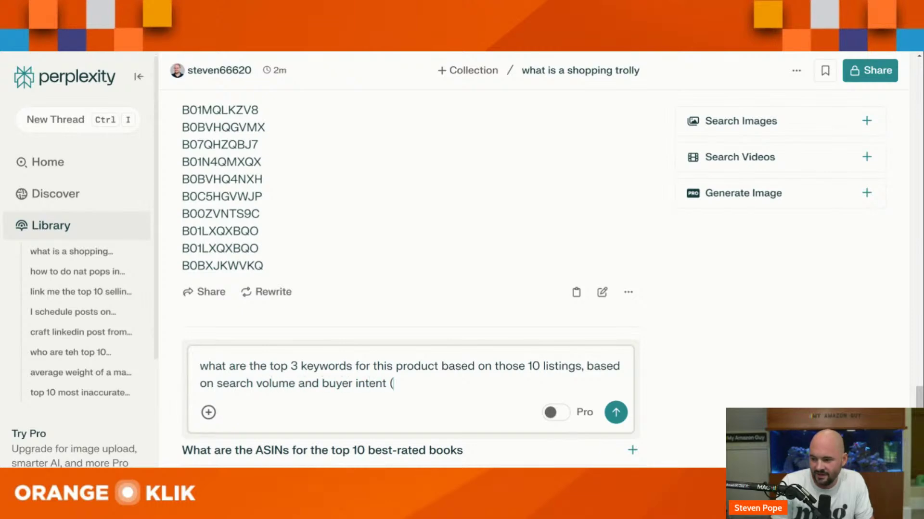
pyautogui.write('sales)')
pyautogui.press('Return')
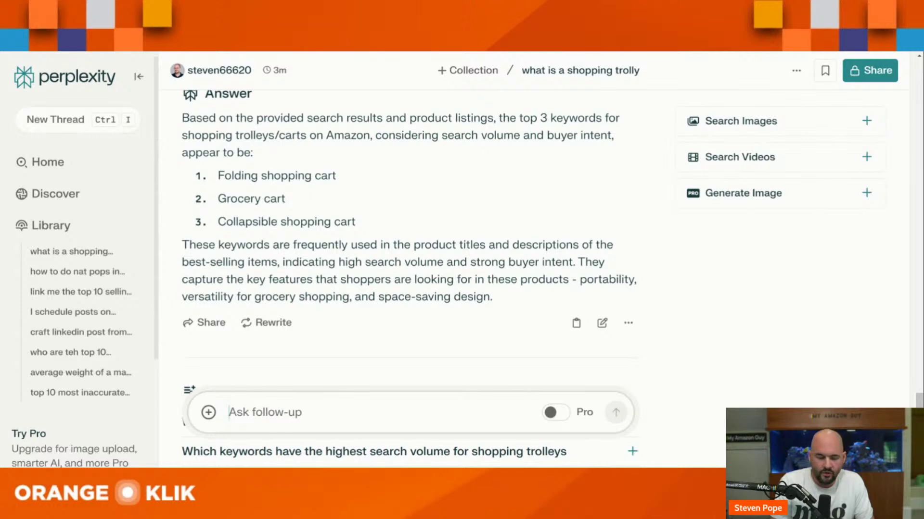
# Step: Submit the follow-up "give me the top 50 keywords, as well as their search volumes for this product"
pyautogui.write('give me the t')
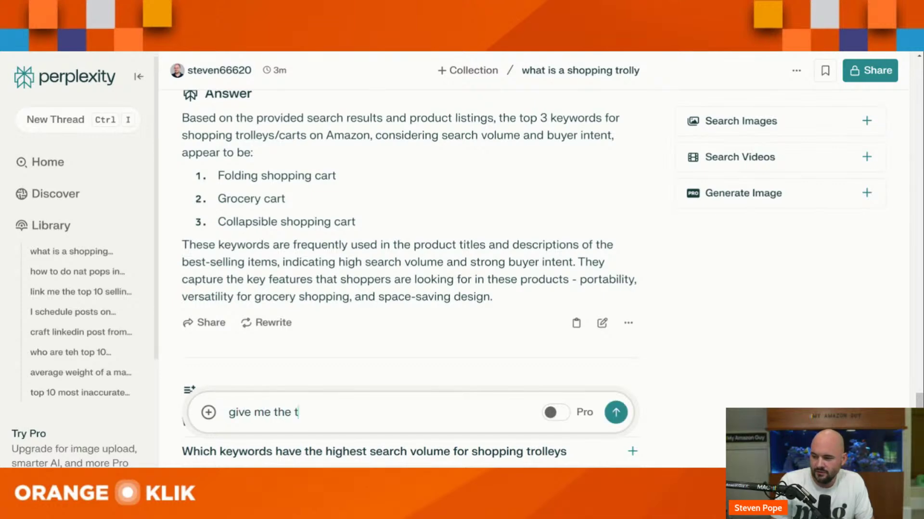
pyautogui.write('op 50 keywords, as')
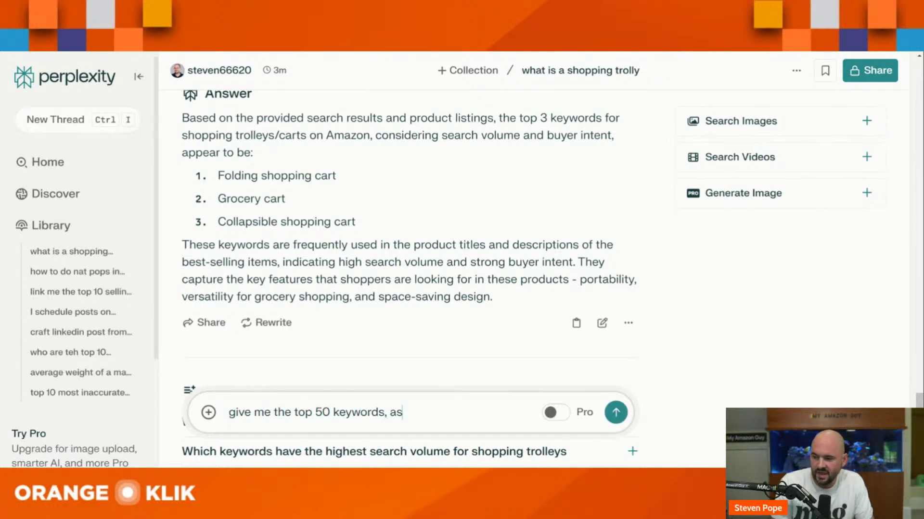
pyautogui.write(' well as their search vo')
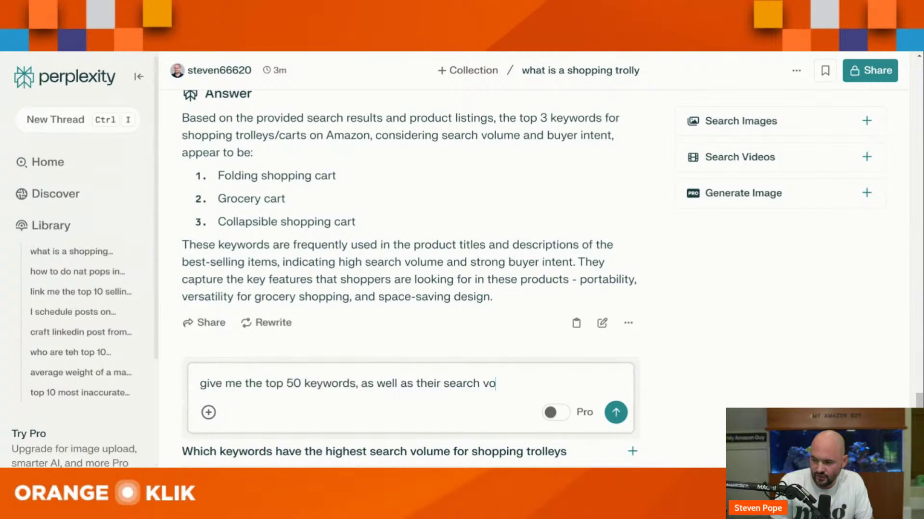
pyautogui.write('lumes for this prod')
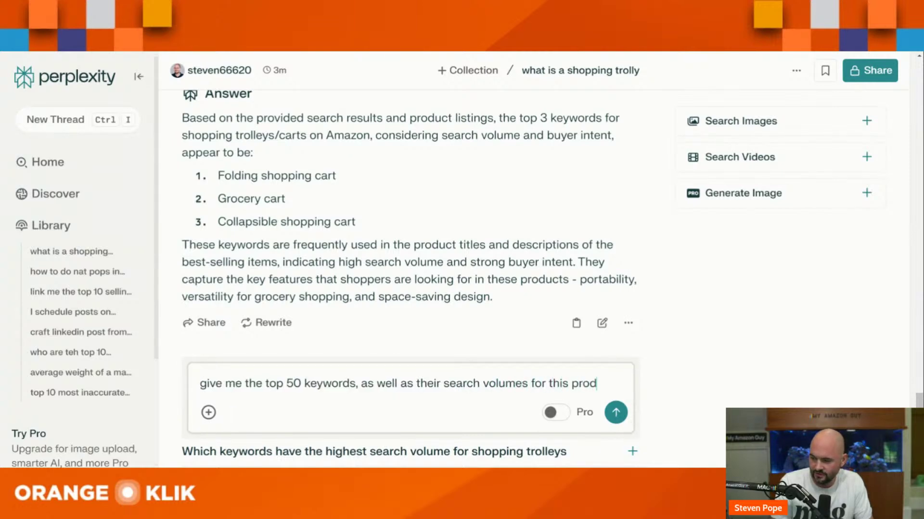
pyautogui.write('uct')
pyautogui.press('Return')
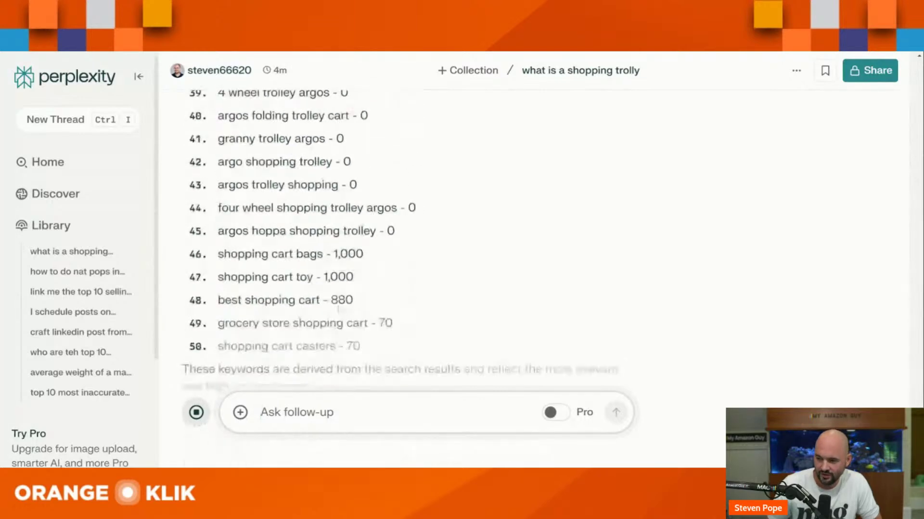
# Step: Copy the ASINs from the earlier answer that lists only the 10 ASINs and switch to Helium 10 Cerebro
pyautogui.scroll(15, 332, 314)
pyautogui.scroll(20, 302, 289)
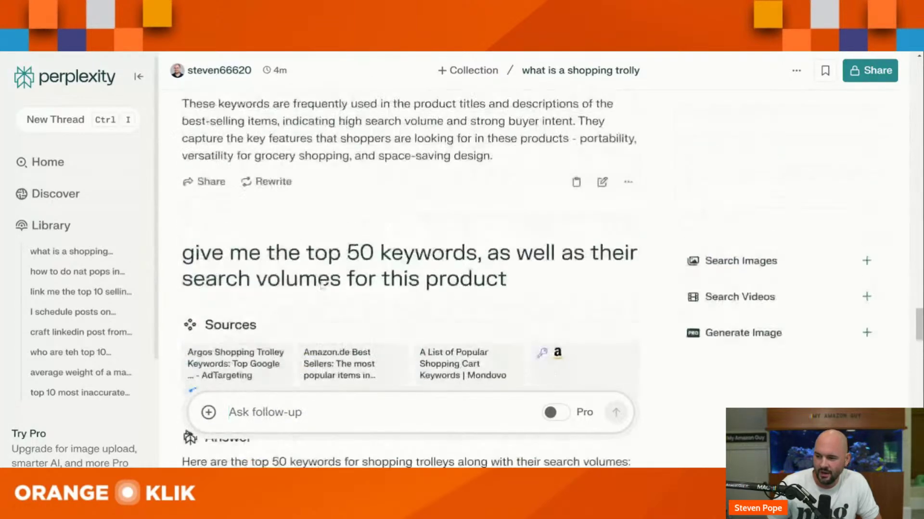
pyautogui.scroll(-2, 302, 289)
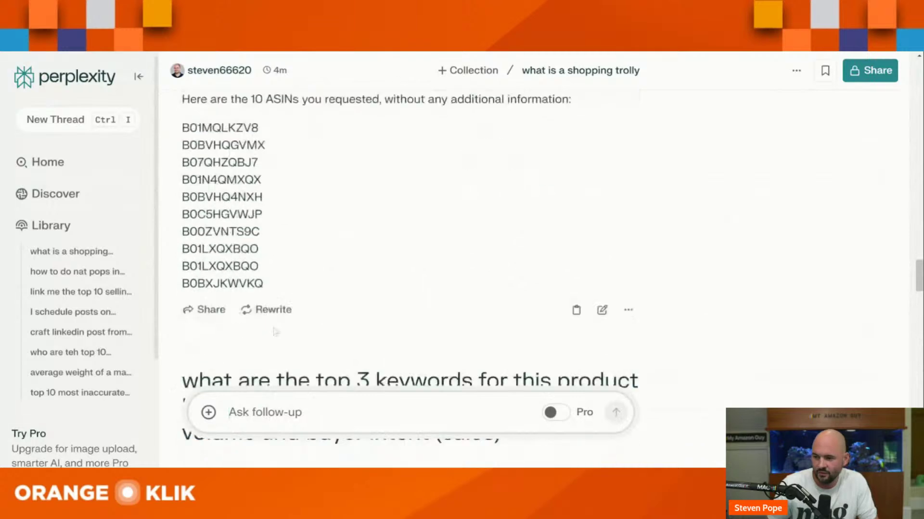
pyautogui.click(575, 295)
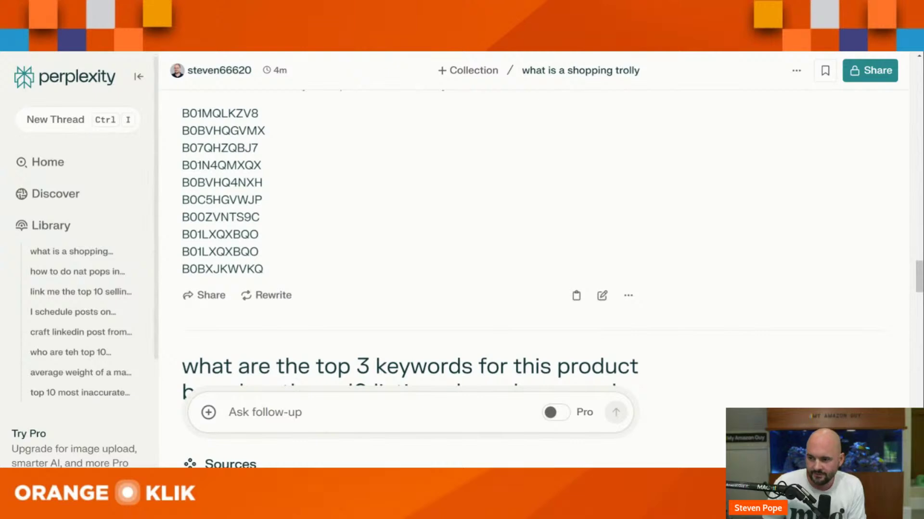
pyautogui.scroll(1, 202, 64)
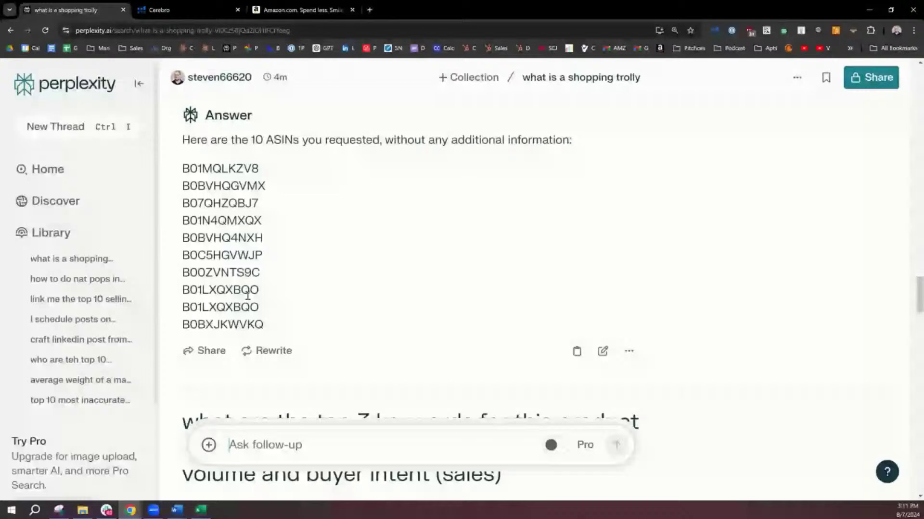
pyautogui.moveTo(264, 325); pyautogui.dragTo(177, 170)
pyautogui.click(206, 14)
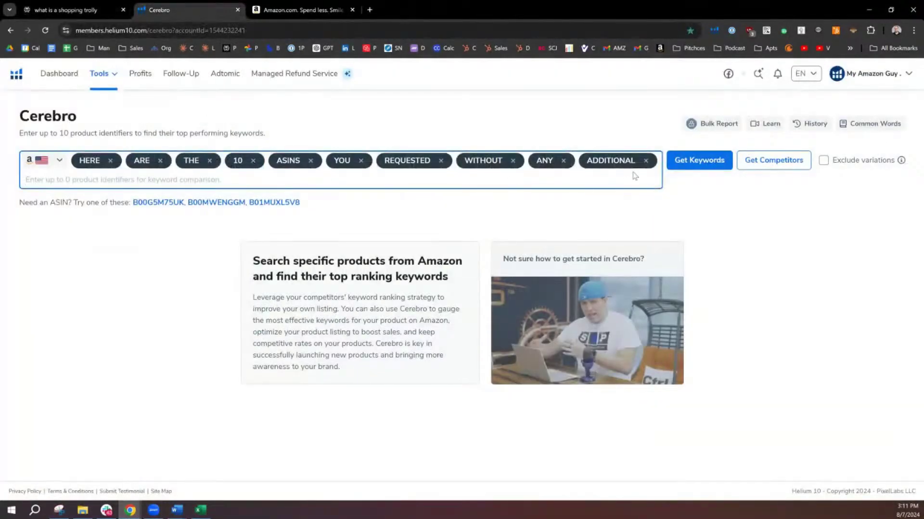
# Step: Remove all the stray word entries, from ADDITIONAL back to HERE, from Cerebro's product identifiers
pyautogui.click(642, 160)
pyautogui.click(585, 185)
pyautogui.press('BackSpace')
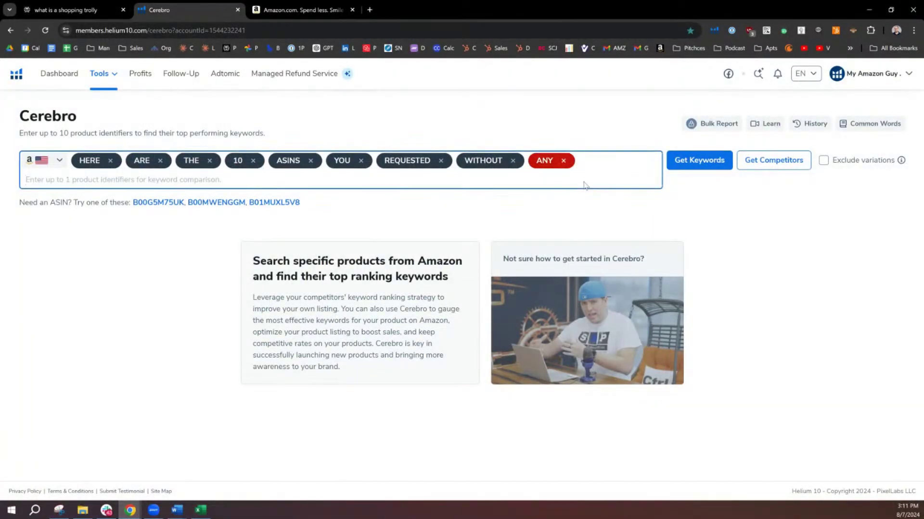
pyautogui.press('BackSpace')
pyautogui.press('BackSpace')
pyautogui.press('BackSpace')
pyautogui.press('BackSpace')
pyautogui.press('BackSpace')
pyautogui.press('BackSpace')
pyautogui.press('BackSpace')
pyautogui.press('BackSpace')
pyautogui.press('BackSpace')
pyautogui.press('BackSpace')
pyautogui.press('BackSpace')
pyautogui.press('BackSpace')
pyautogui.press('BackSpace')
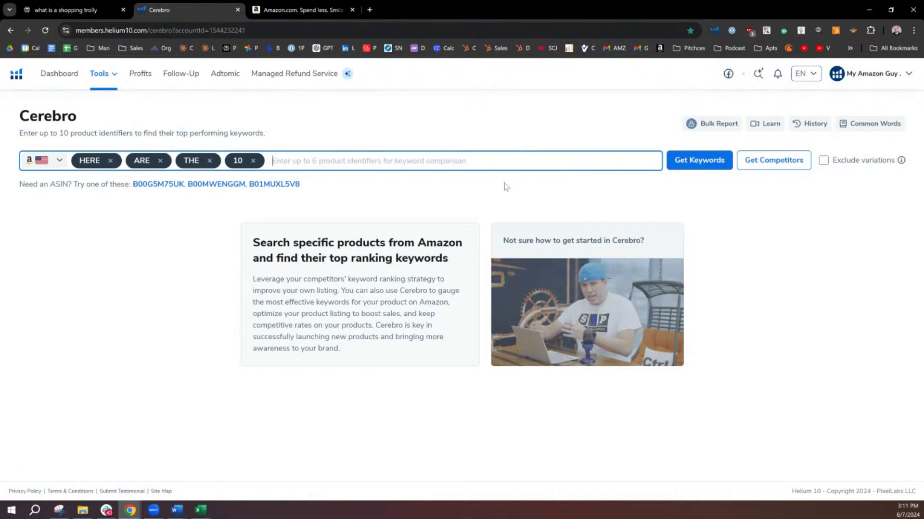
pyautogui.press('BackSpace')
pyautogui.press('BackSpace')
pyautogui.press('BackSpace')
pyautogui.press('BackSpace')
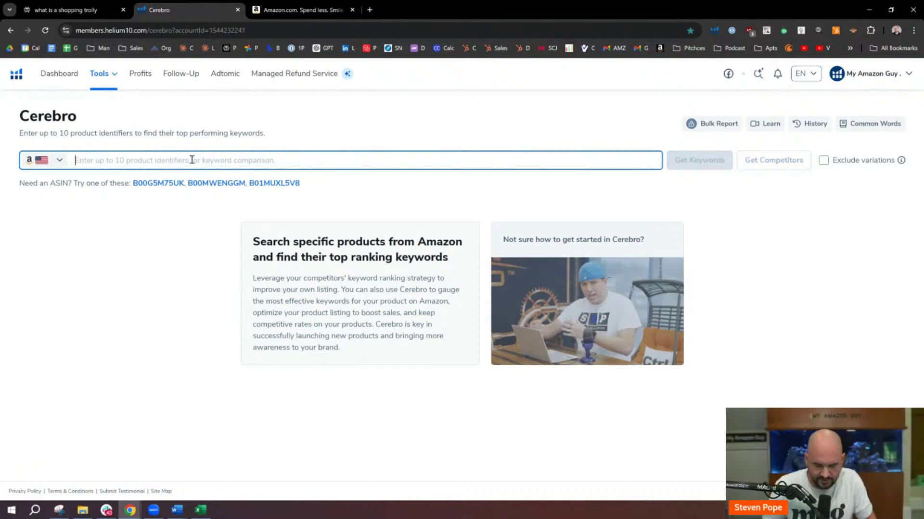
# Step: Get keywords in Cerebro for B01MQLKZV8, B0BVHQGVMX, B07QHZQBJ7, B01N4QMXQX, B0BVHQ4NXH, B0C5HGVWJP, B00ZVNTS9C, B01LXQXBQO and B0BXJKWVKQ
pyautogui.write('B01MQLKZV8 B0BVHQGVMX B07QHZQBJ7 B01N4QMXQX B0BVHQ4NXH B0C5HGVWJP B00ZVNTS9C B01LXQXBQO B0BXJKWVKQ')
pyautogui.click(707, 160)
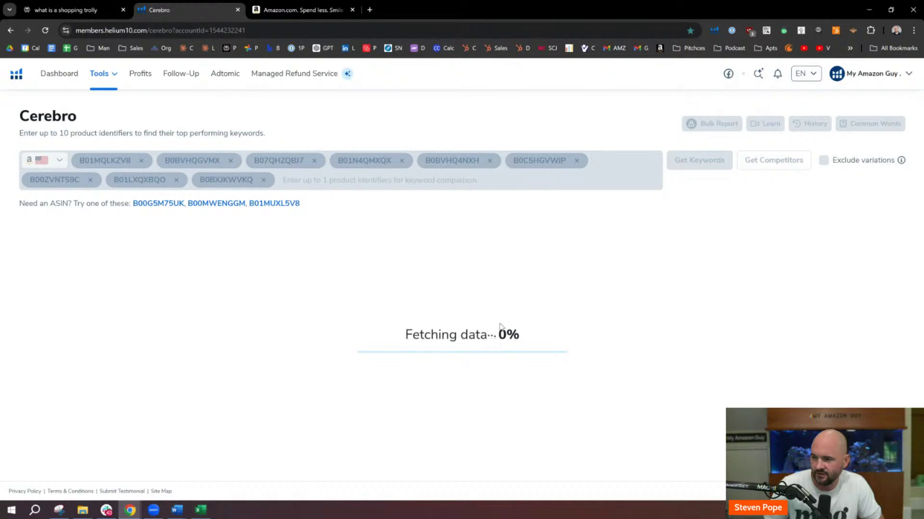
# Step: Switch back to Perplexity and ask in a follow-up for the 3 common biggest complaints in the reviews of these 10 items
pyautogui.click(103, 9)
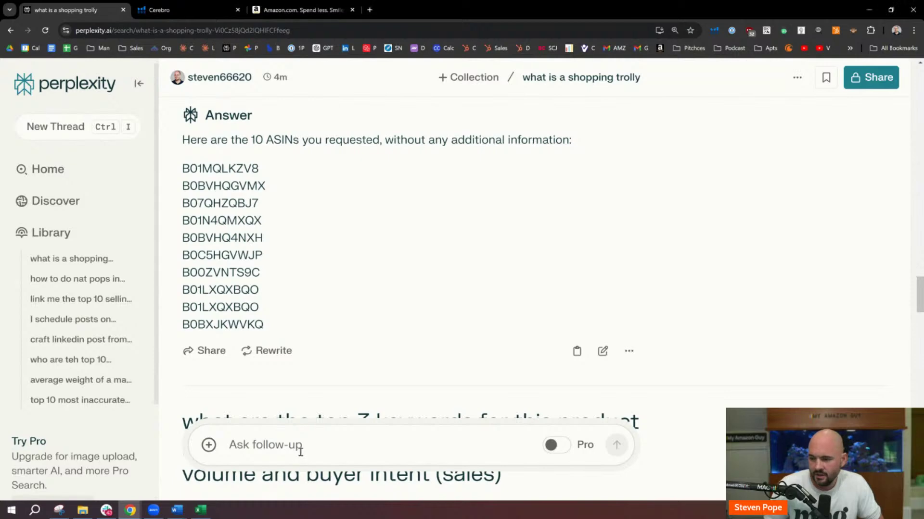
pyautogui.scroll(-10, 303, 447)
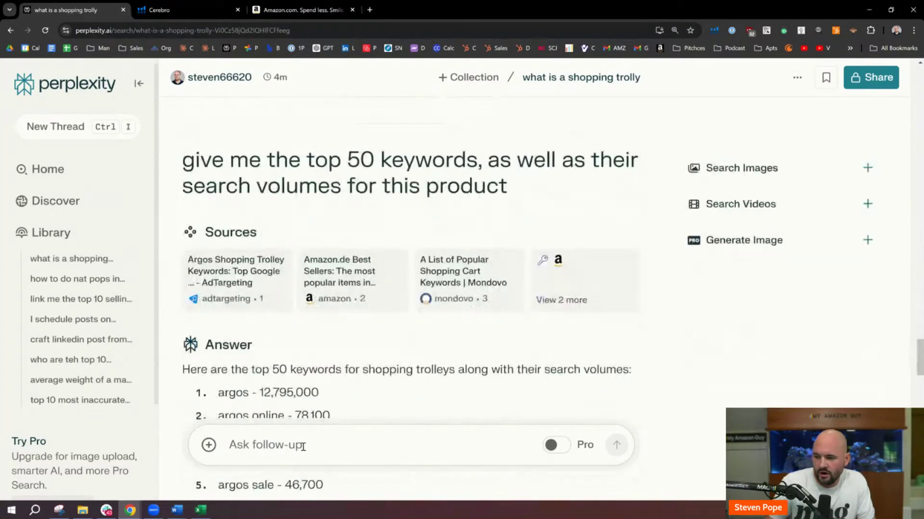
pyautogui.write('what the')
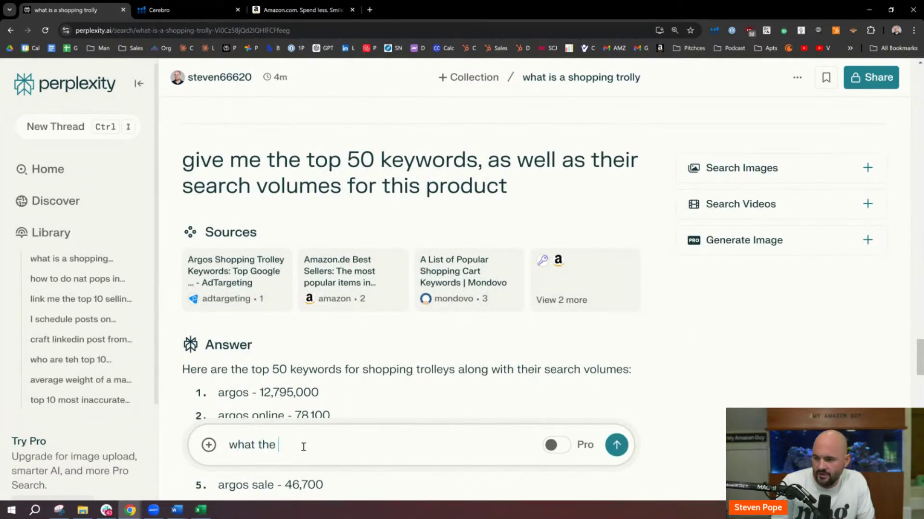
pyautogui.press('BackSpace')
pyautogui.press('BackSpace')
pyautogui.press('BackSpace')
pyautogui.write('are the 3 comm')
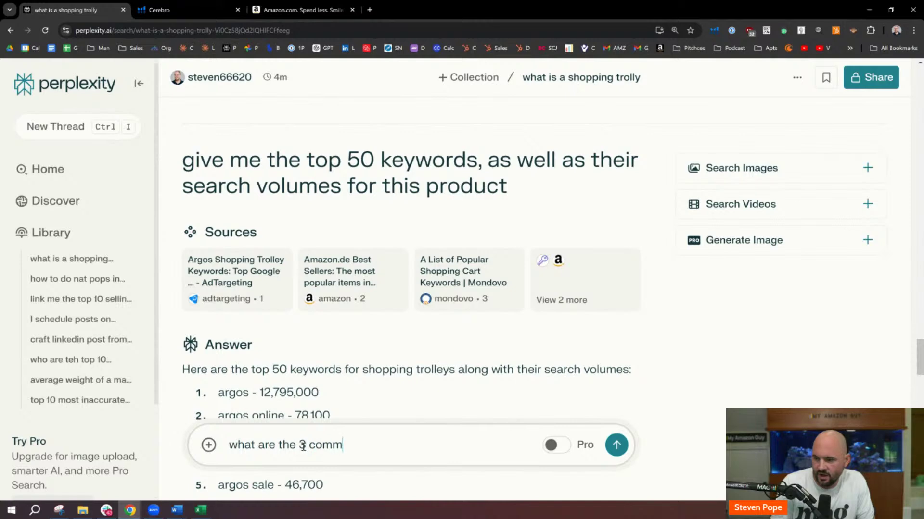
pyautogui.write('on biggest ')
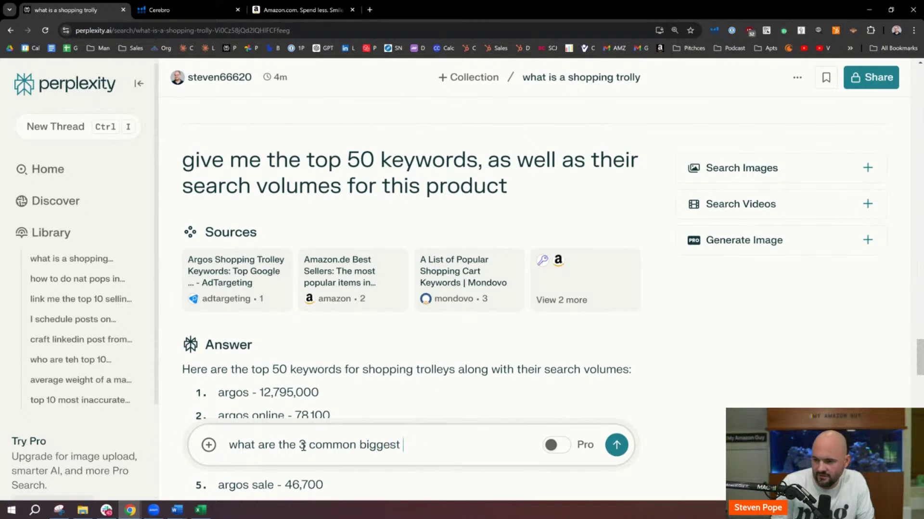
pyautogui.write('exo')
pyautogui.press('BackSpace')
pyautogui.write('complaints in')
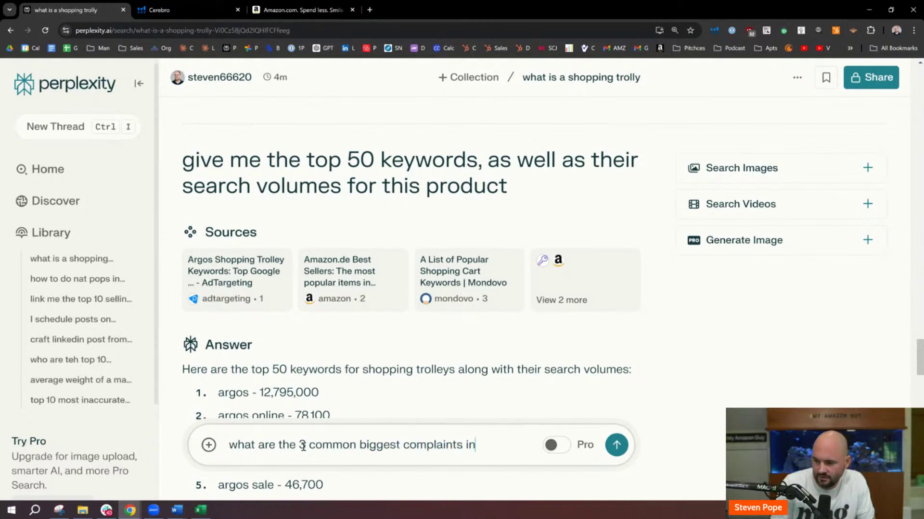
pyautogui.write(' the reviews of th')
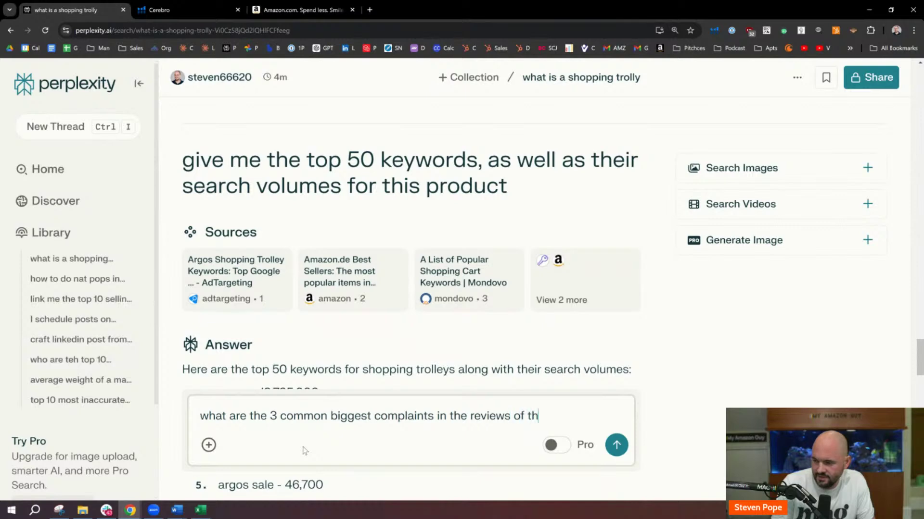
pyautogui.write('ese 10 day')
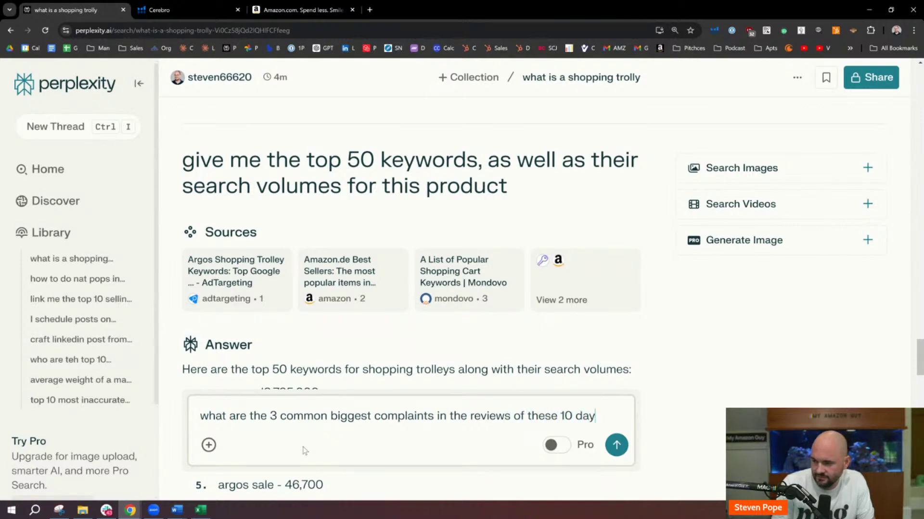
pyautogui.write('ems')
pyautogui.press('Return')
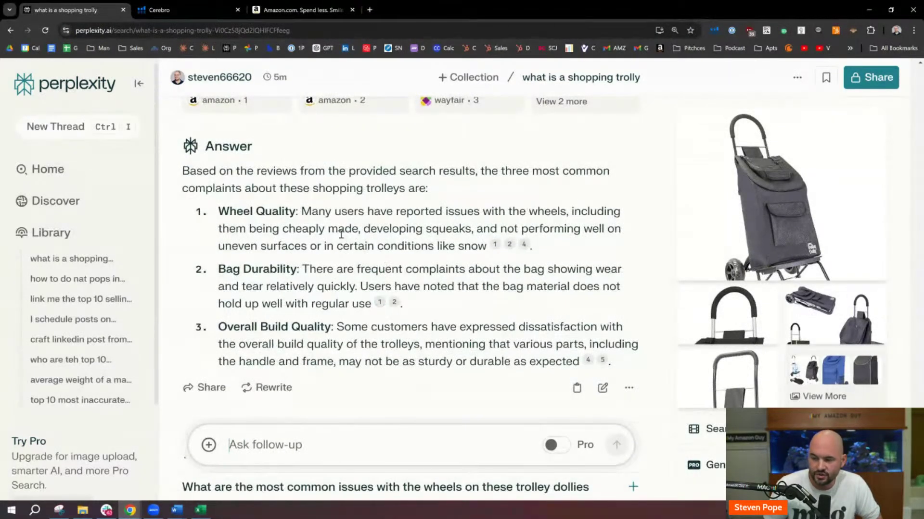
# Step: Review the complaints answer, highlighting the headings Wheel Quality, Bag Durability and Overall Build Quality
pyautogui.moveTo(220, 210); pyautogui.dragTo(289, 212)
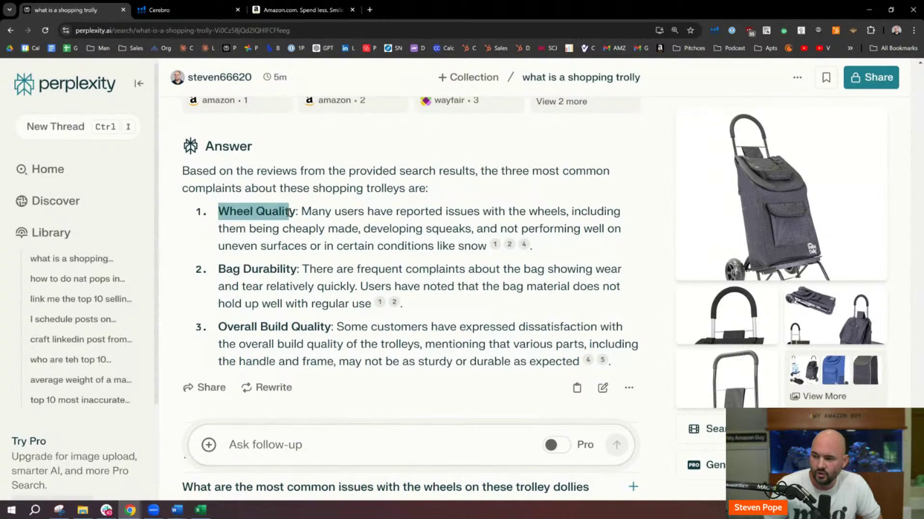
pyautogui.moveTo(219, 270); pyautogui.dragTo(296, 270)
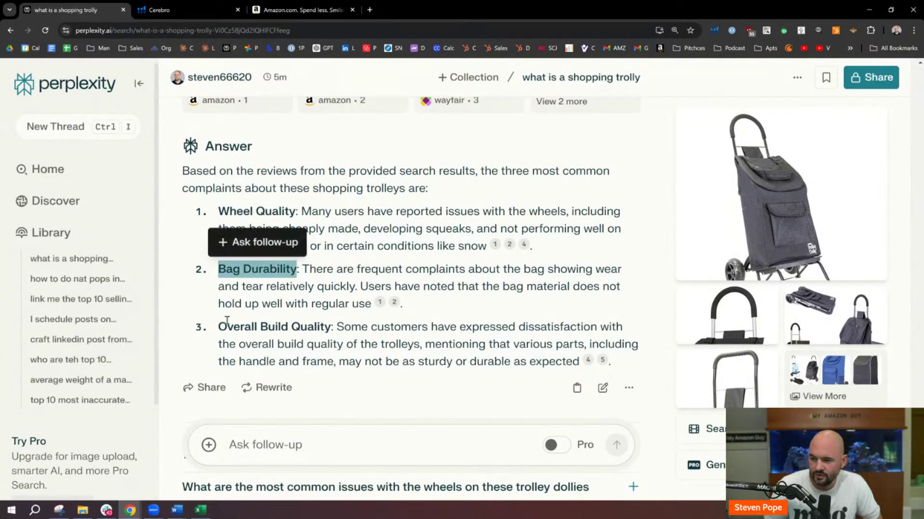
pyautogui.moveTo(226, 327); pyautogui.dragTo(331, 327)
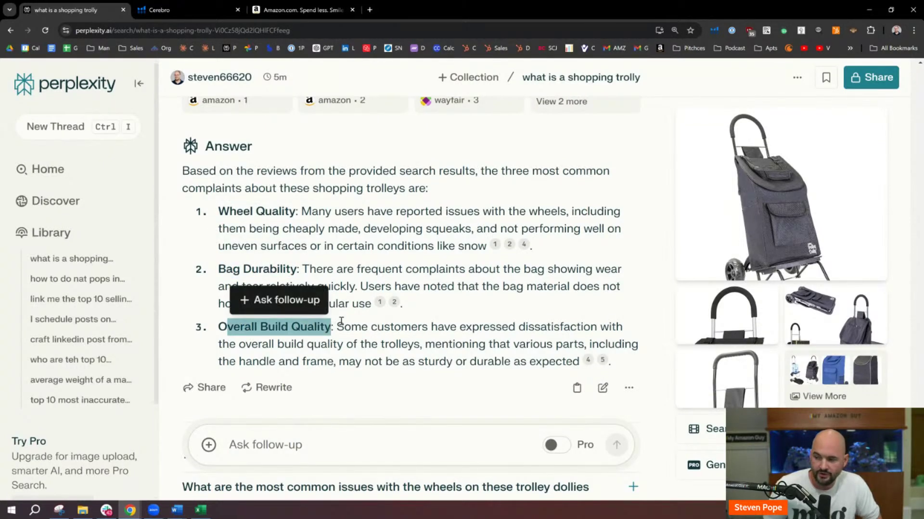
pyautogui.click(282, 442)
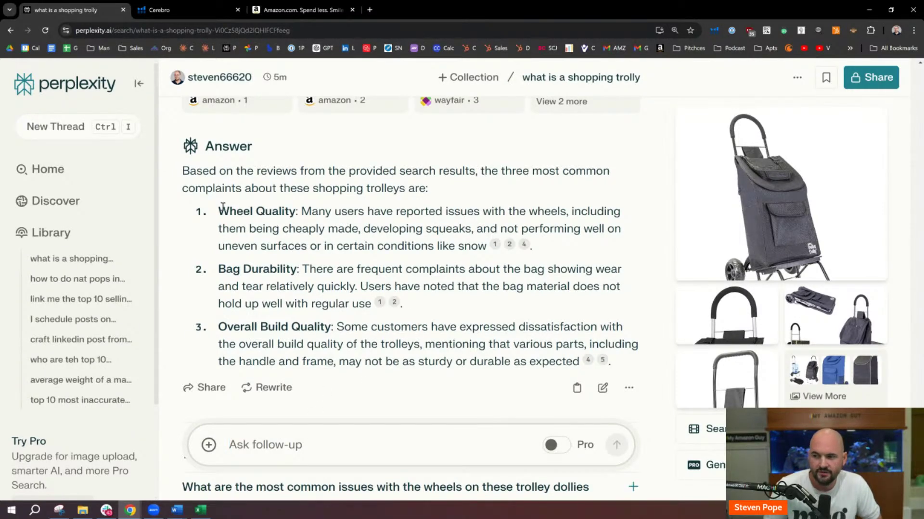
# Step: Highlight the Wheel Quality complaint heading in the answer and switch back to Cerebro to check the entered product identifiers
pyautogui.moveTo(222, 208); pyautogui.dragTo(303, 215)
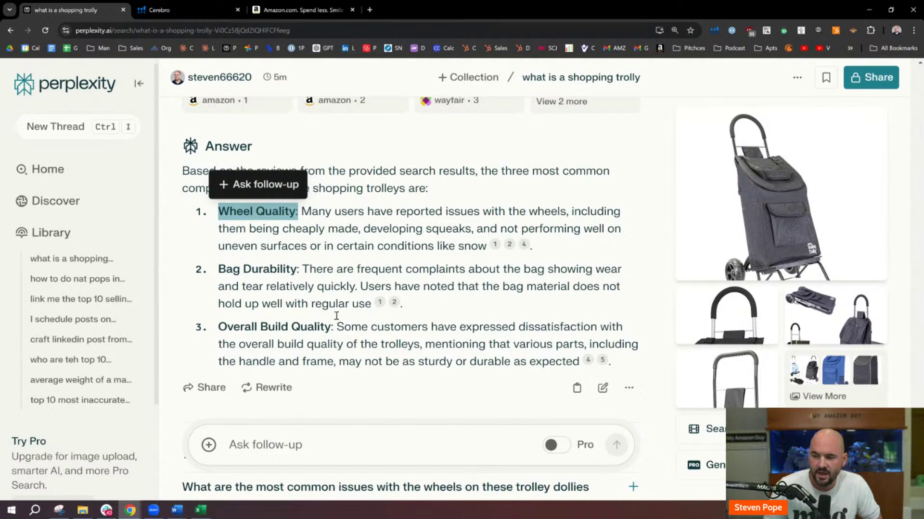
pyautogui.click(274, 439)
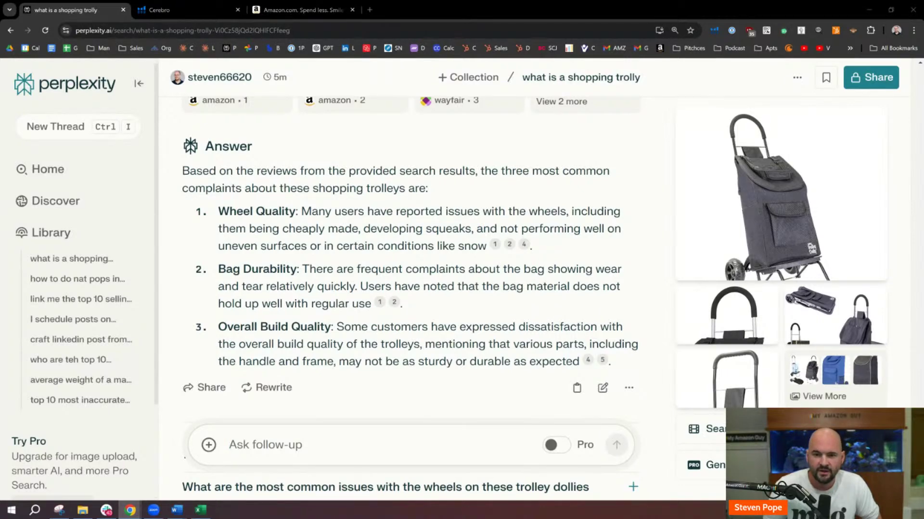
pyautogui.click(175, 9)
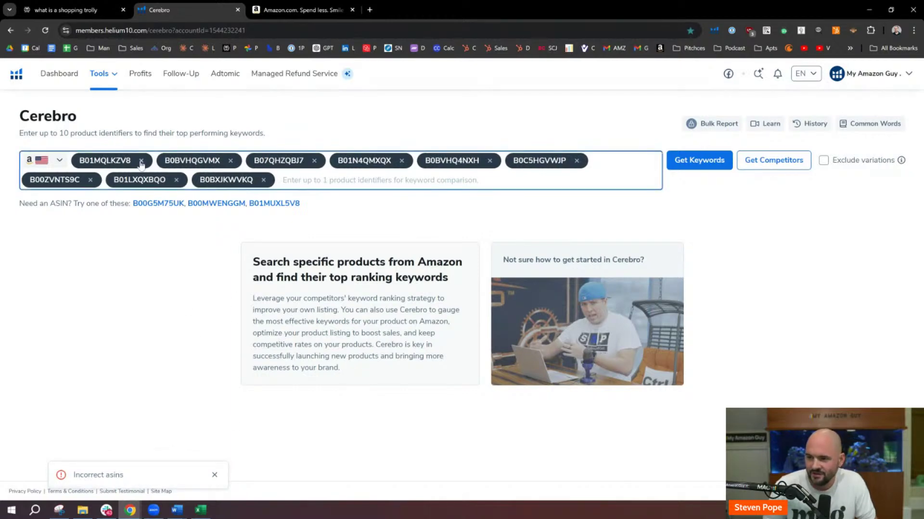
pyautogui.click(294, 10)
pyautogui.click(244, 29)
pyautogui.write('B01MQLKZV8B0BVHQGVMXB07QHZQBJ7B01N4QMXQXB0BVHQ4NXHB0C5HGVWJPB00ZVNTS9CB01LXQXBQOB01LXQXBQOB0BXJKWVKQ')
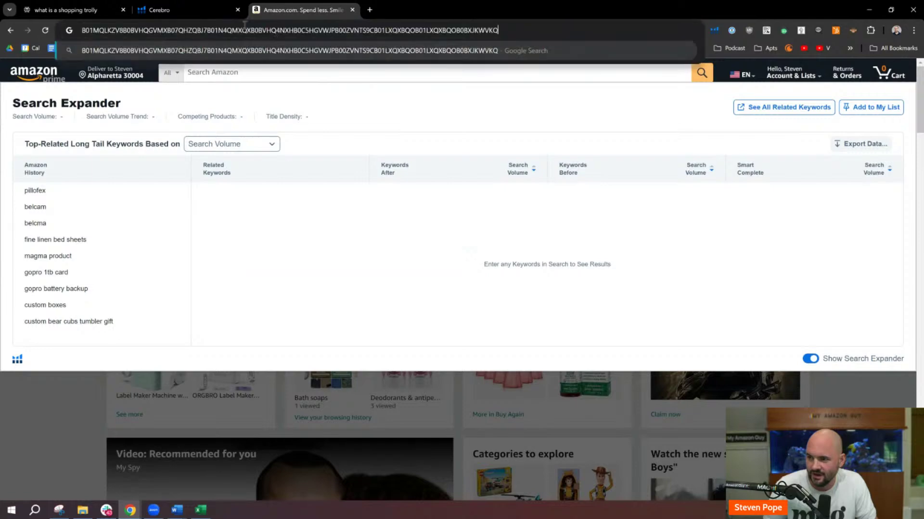
pyautogui.click(158, 10)
# Step: Return to Perplexity and copy the ASIN B01MQLKZV8 from the answer that lists only the 10 ASINs
pyautogui.click(97, 8)
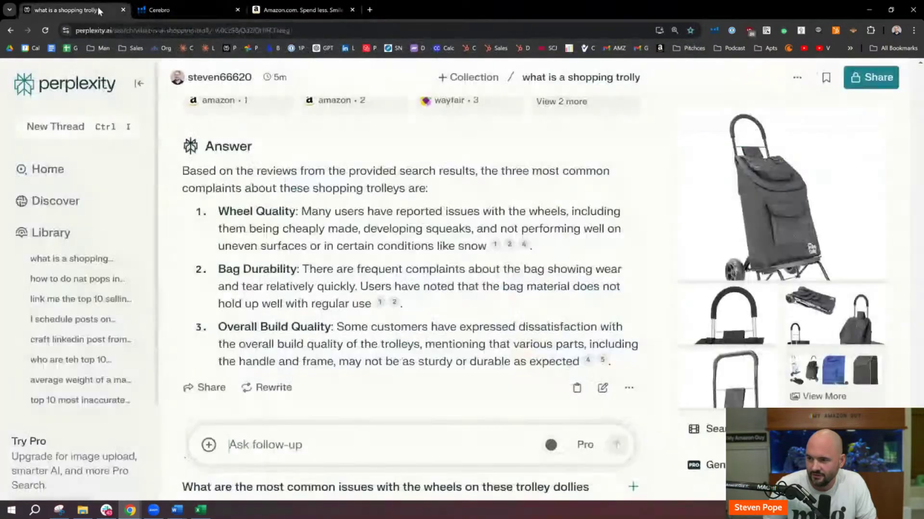
pyautogui.scroll(5, 298, 305)
pyautogui.scroll(20, 298, 305)
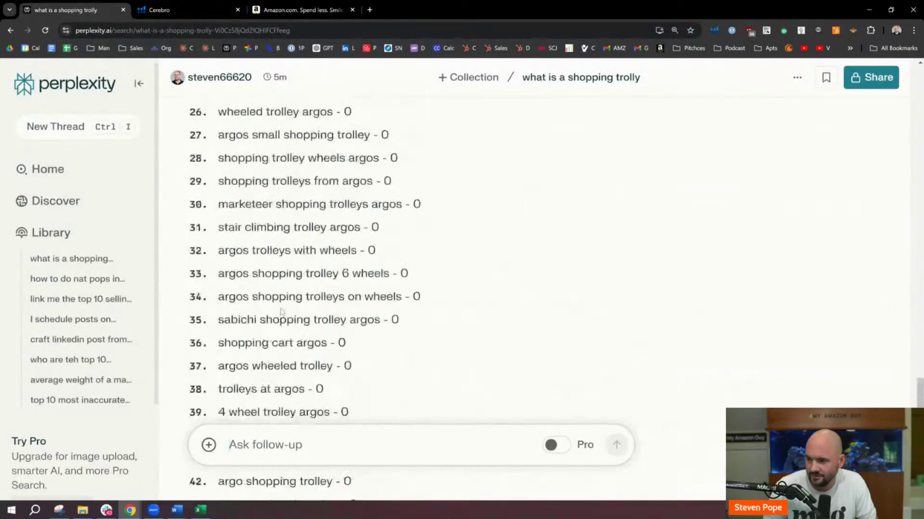
pyautogui.scroll(15, 275, 314)
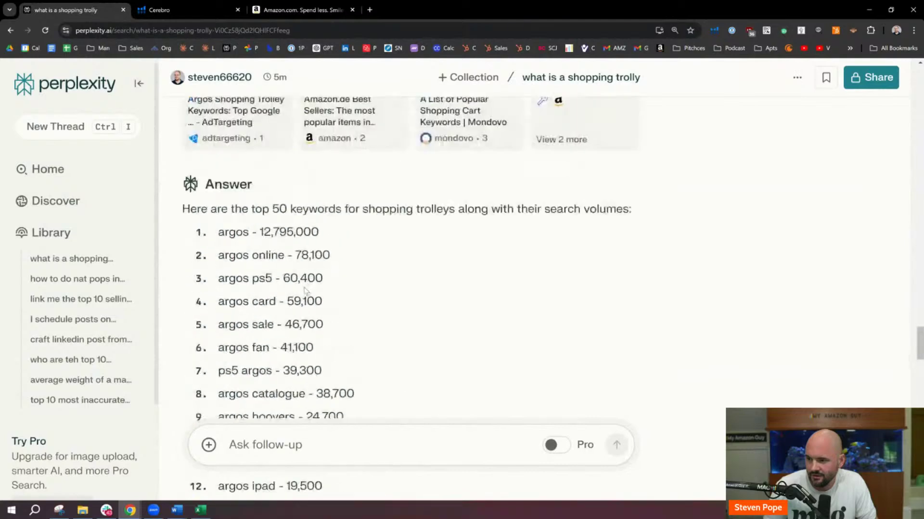
pyautogui.scroll(6, 290, 284)
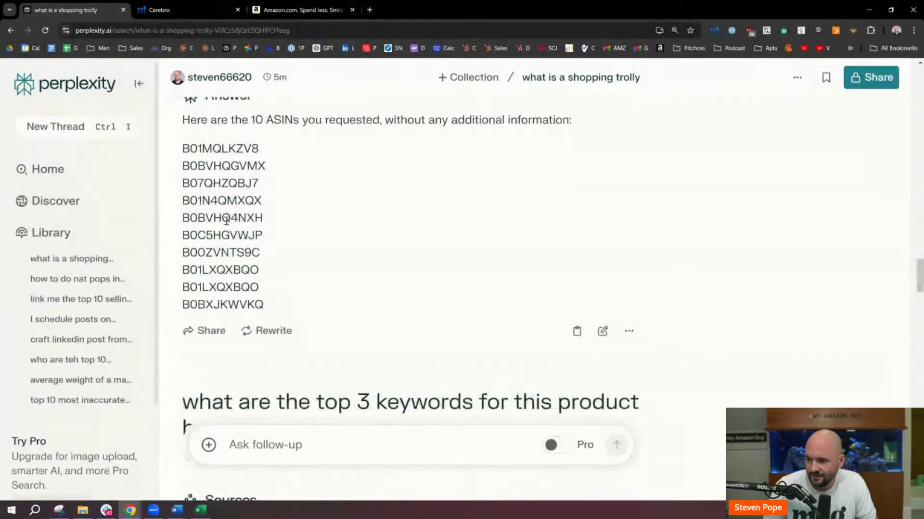
pyautogui.doubleClick(222, 217)
pyautogui.click(211, 150)
pyautogui.doubleClick(212, 151)
pyautogui.hotkey('ctrl', 'c')
# Step: Switch to Amazon, search for the ASIN B01MQLKZV8 and look through the results for a matching product
pyautogui.click(303, 10)
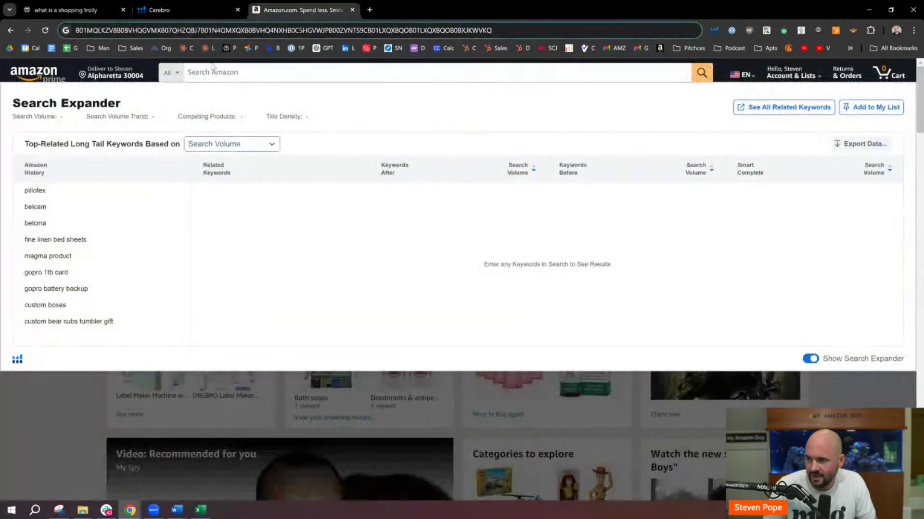
pyautogui.click(223, 66)
pyautogui.hotkey('ctrl', 'v')
pyautogui.press('Return')
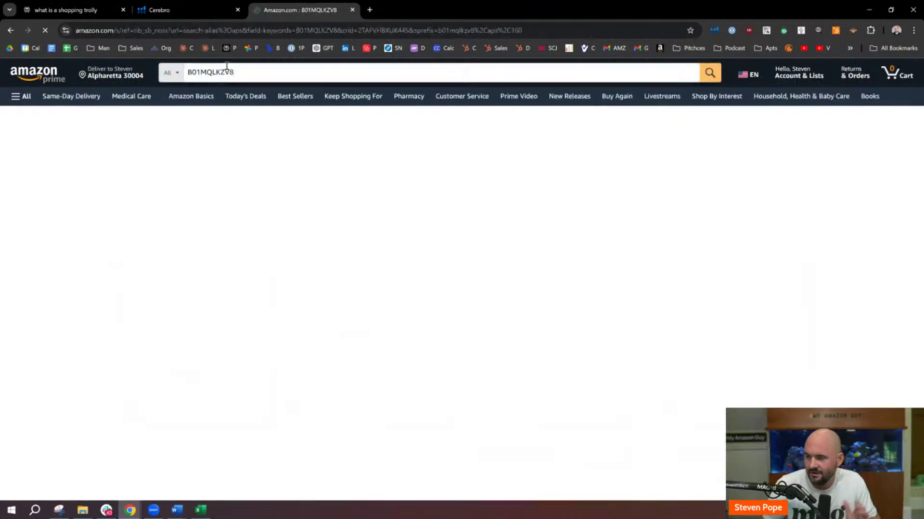
pyautogui.scroll(-14, 481, 379)
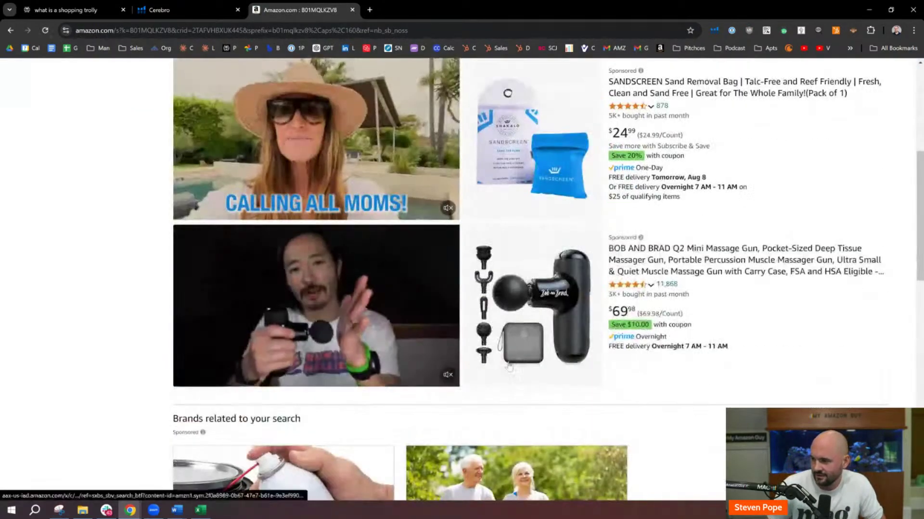
pyautogui.scroll(15, 451, 359)
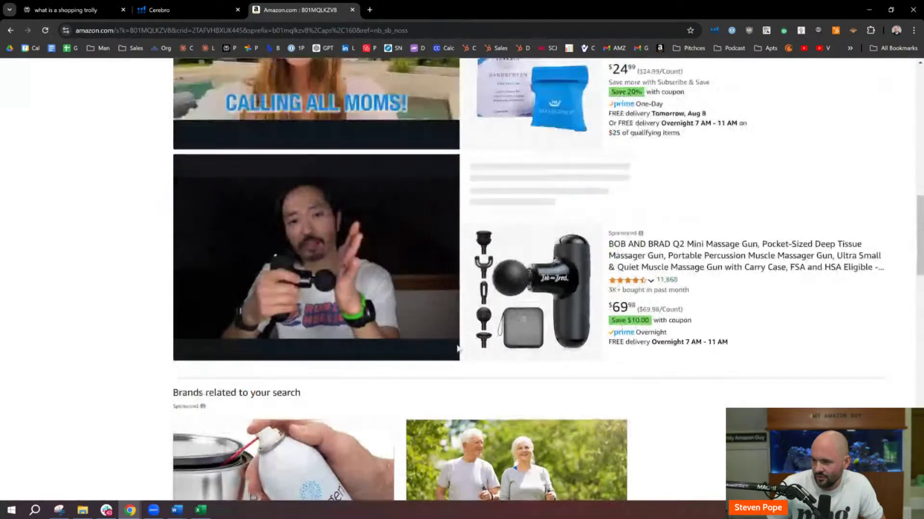
pyautogui.scroll(5, 438, 267)
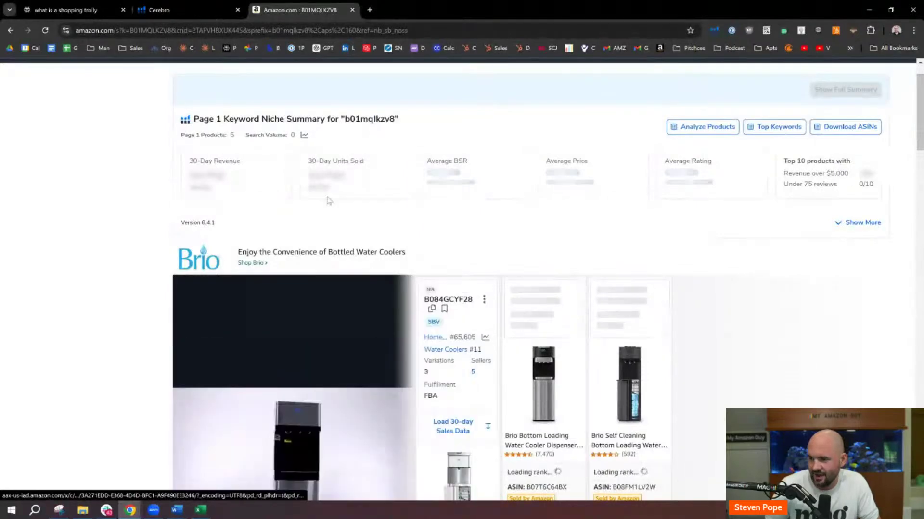
# Step: Switch to Perplexity and copy the second ASIN in the list, B0BVHQGVMX
pyautogui.click(186, 7)
pyautogui.click(64, 10)
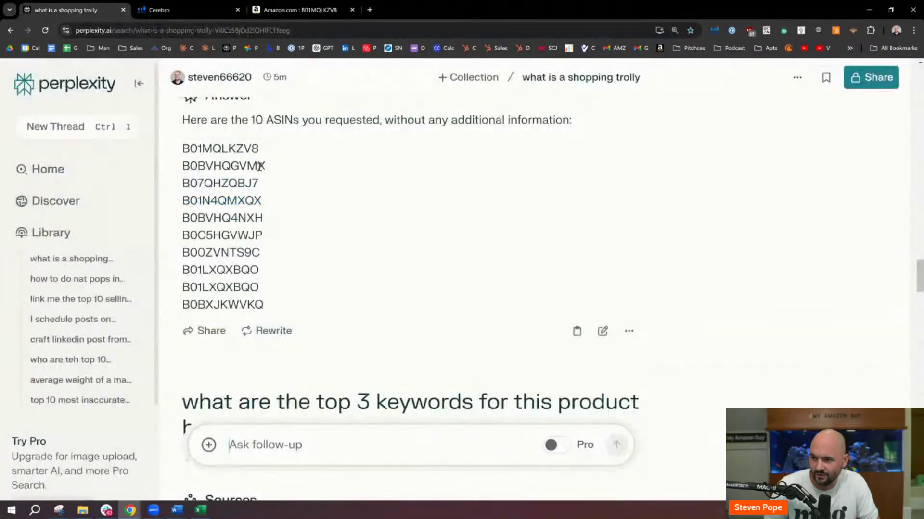
pyautogui.doubleClick(223, 166)
pyautogui.hotkey('ctrl', 'c')
# Step: Search Amazon for the ASIN B0BVHQGVMX and look through the results for a matching product
pyautogui.click(288, 10)
pyautogui.scroll(2, 289, 144)
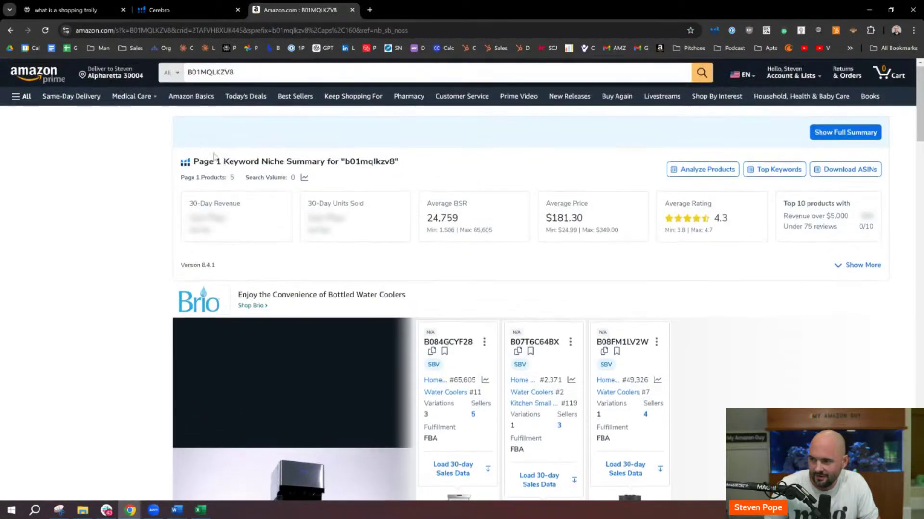
pyautogui.doubleClick(223, 72)
pyautogui.hotkey('ctrl', 'v')
pyautogui.press('Return')
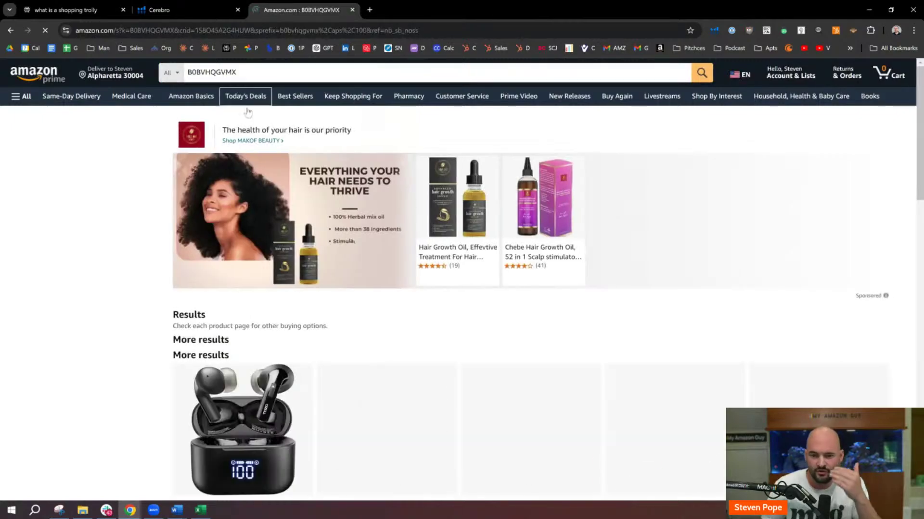
pyautogui.scroll(-8, 476, 288)
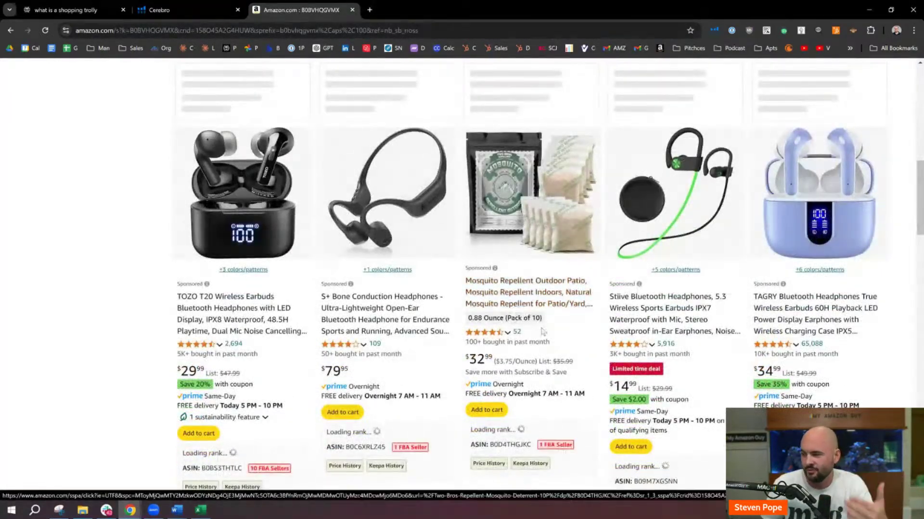
pyautogui.scroll(-5, 514, 309)
pyautogui.scroll(-7, 513, 309)
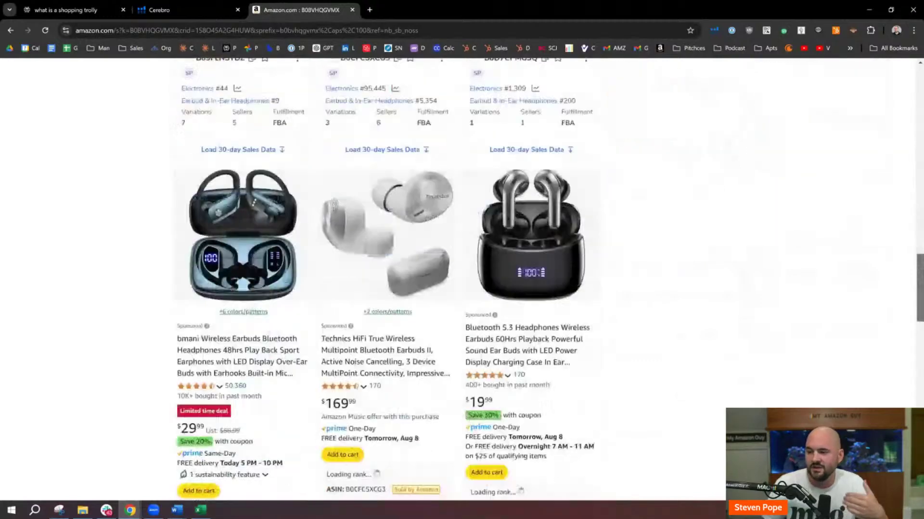
pyautogui.scroll(20, 514, 309)
# Step: Replace the ASIN search on Amazon with a search for "shopping trolly"
pyautogui.click(249, 68)
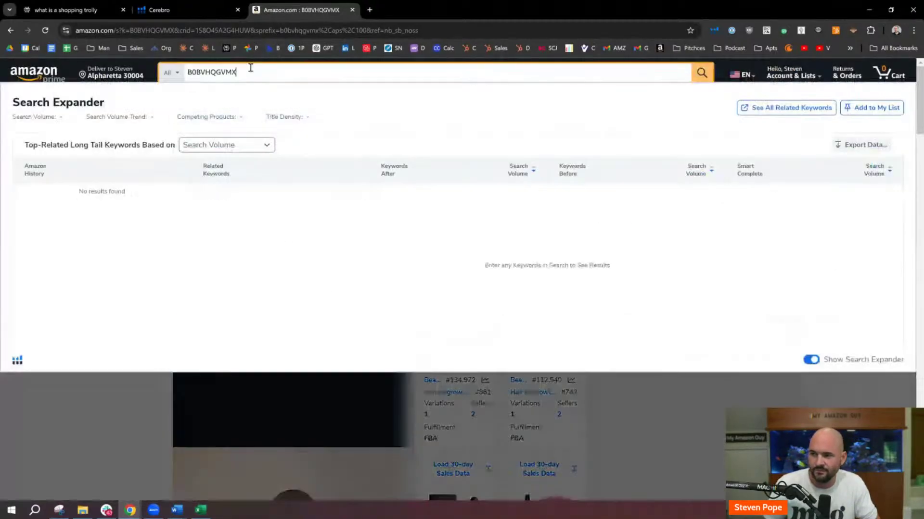
pyautogui.hotkey('ctrl', 'a')
pyautogui.press('BackSpace')
pyautogui.write('s')
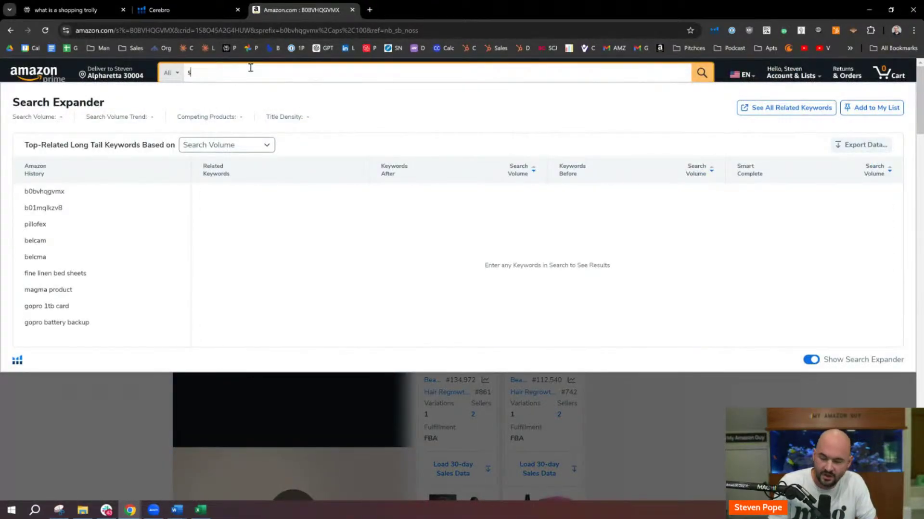
pyautogui.write('hopping trol')
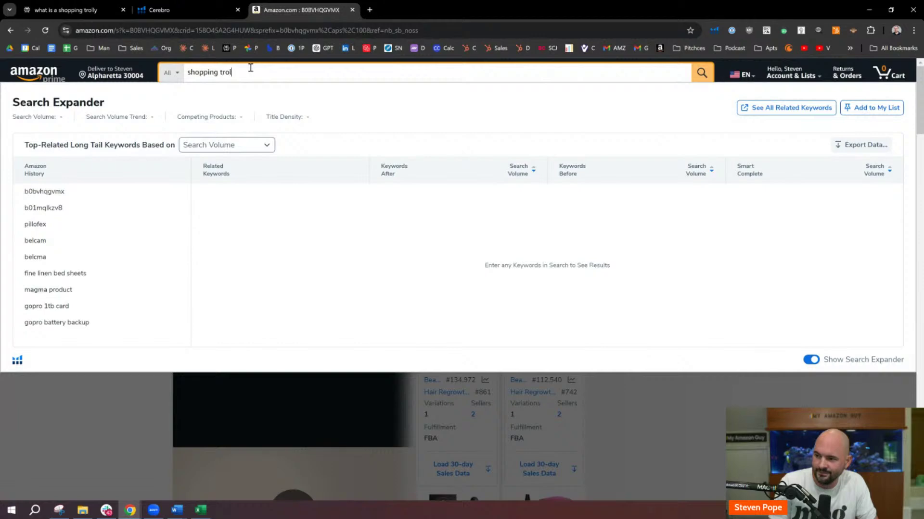
pyautogui.write('ly')
pyautogui.press('Return')
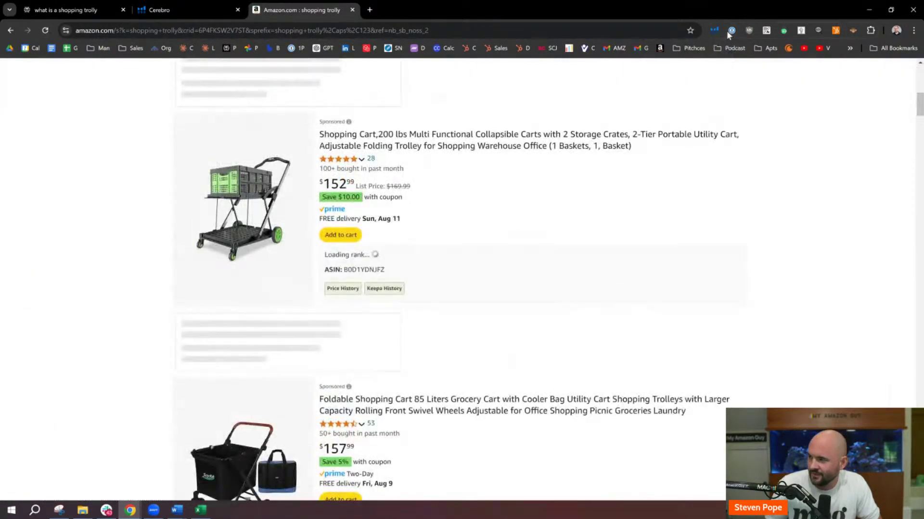
# Step: Run Helium 10's Xray on the "shopping trolly" results and highlight the total revenue figure
pyautogui.click(731, 30)
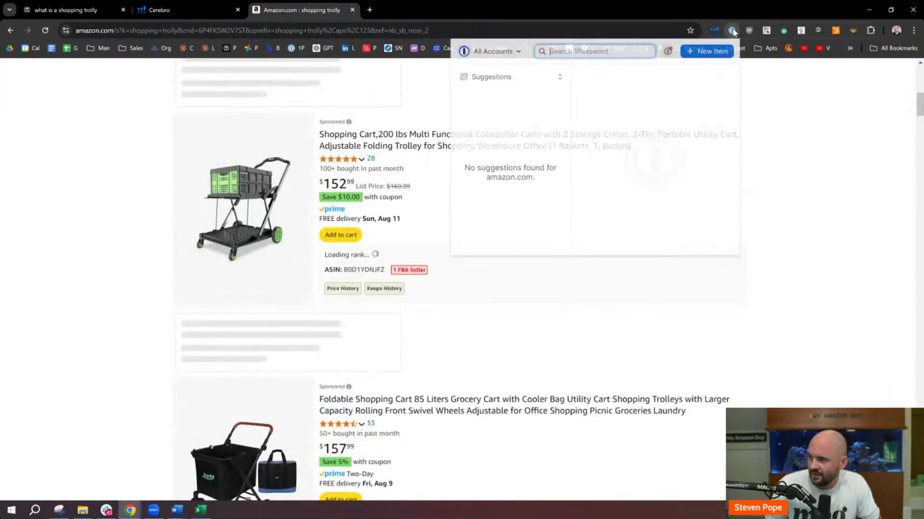
pyautogui.click(716, 30)
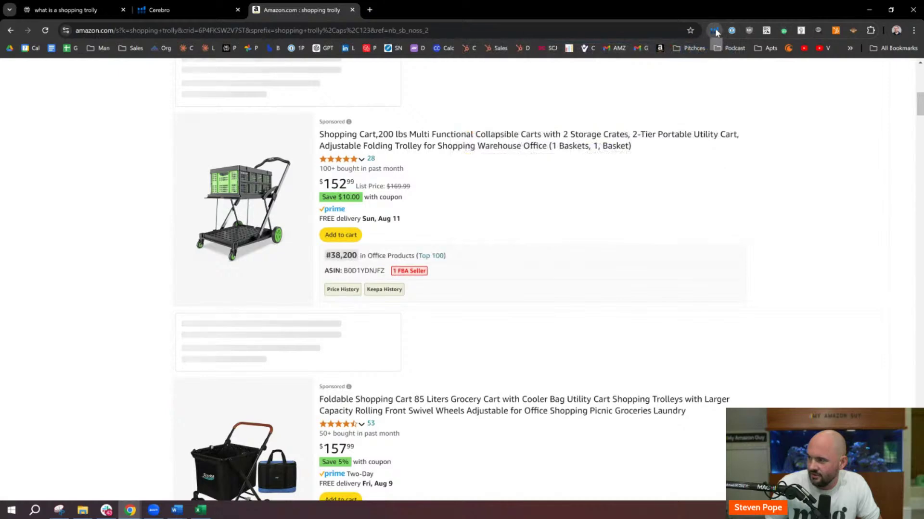
pyautogui.click(625, 123)
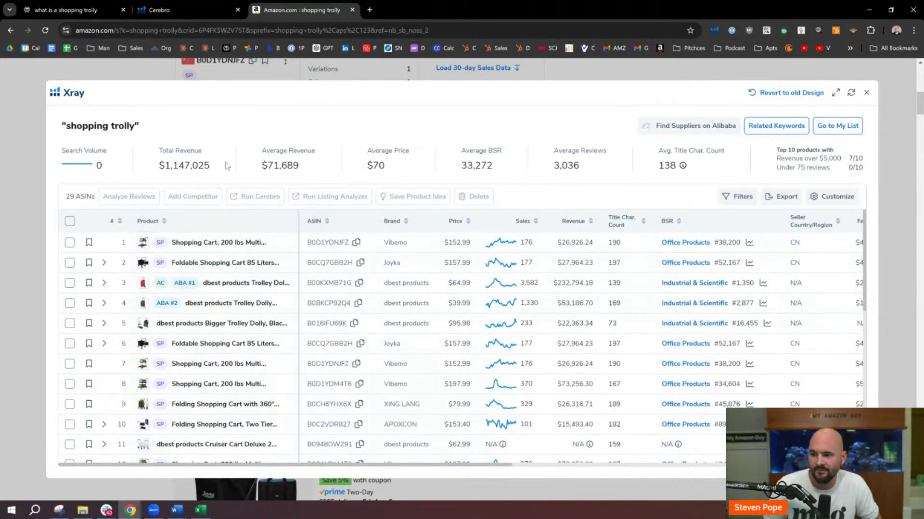
pyautogui.moveTo(214, 168); pyautogui.dragTo(160, 172)
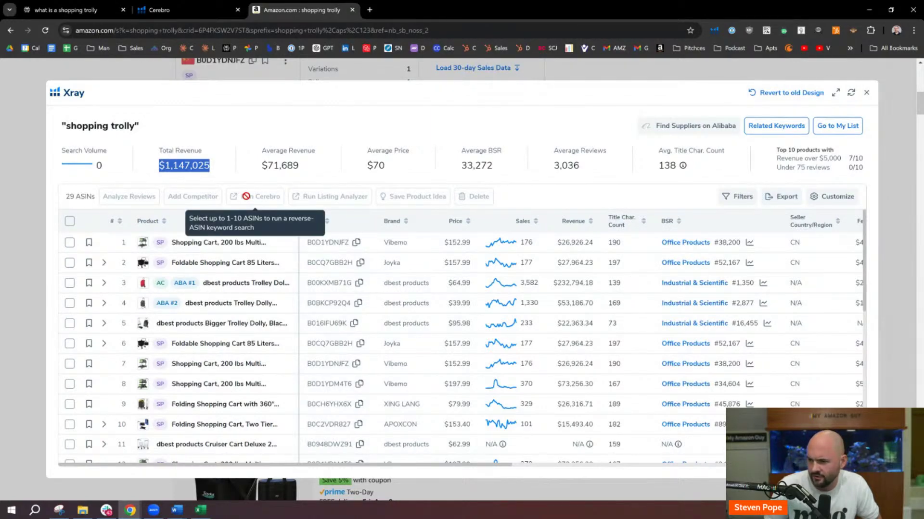
# Step: Select the first ten products in the Xray list and run Cerebro on them
pyautogui.click(70, 242)
pyautogui.click(70, 262)
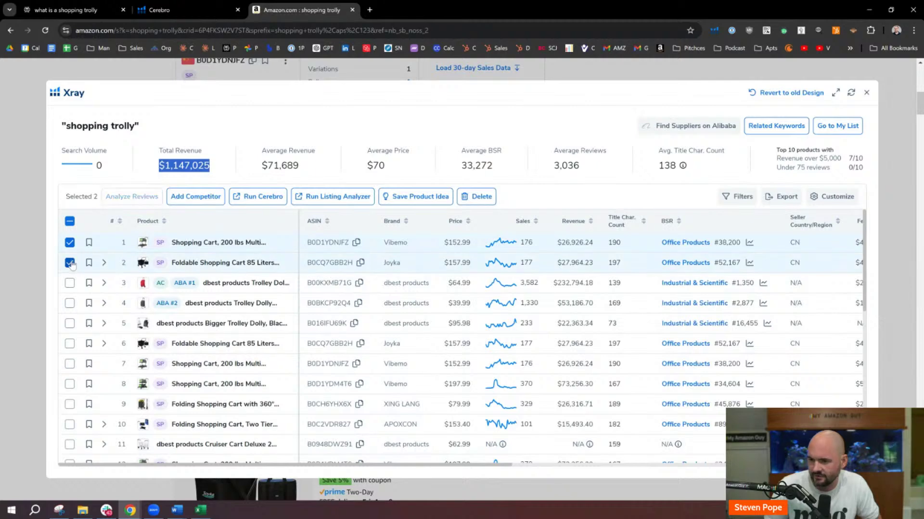
pyautogui.click(70, 283)
pyautogui.click(69, 303)
pyautogui.click(69, 323)
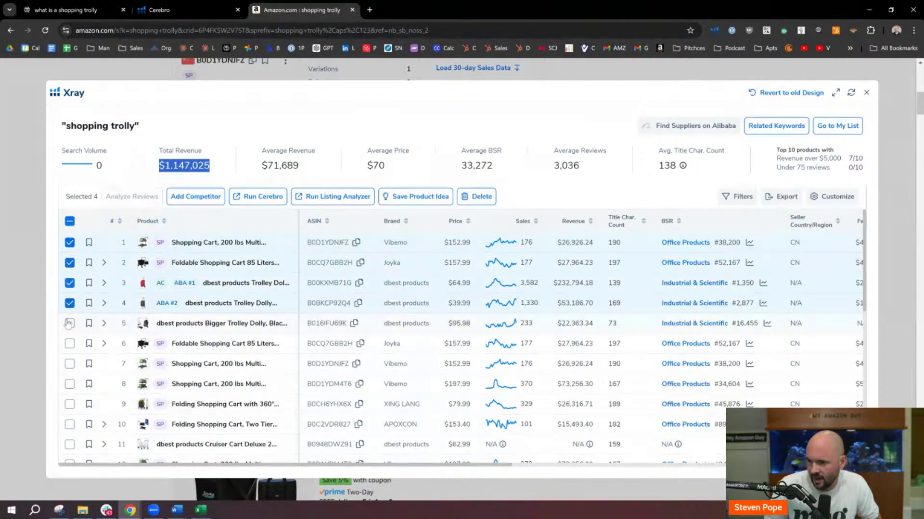
pyautogui.click(69, 364)
pyautogui.click(70, 383)
pyautogui.click(69, 404)
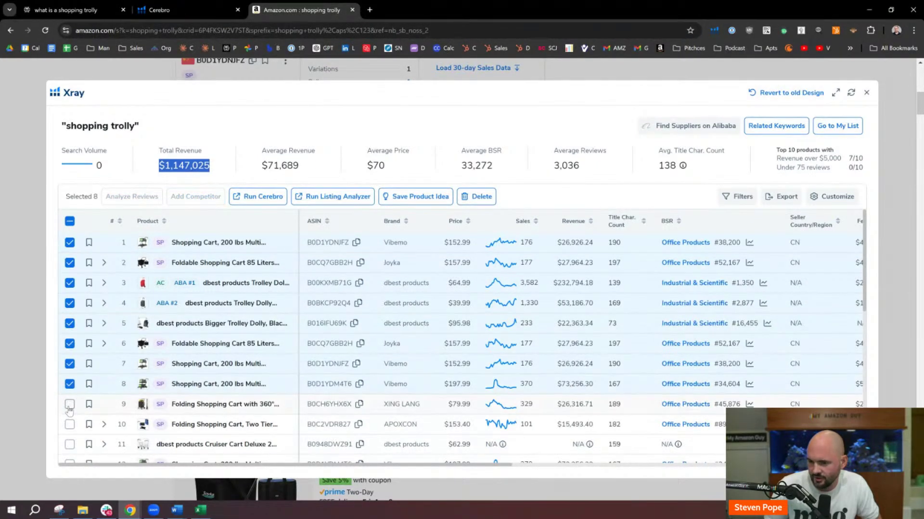
pyautogui.click(70, 425)
pyautogui.click(265, 202)
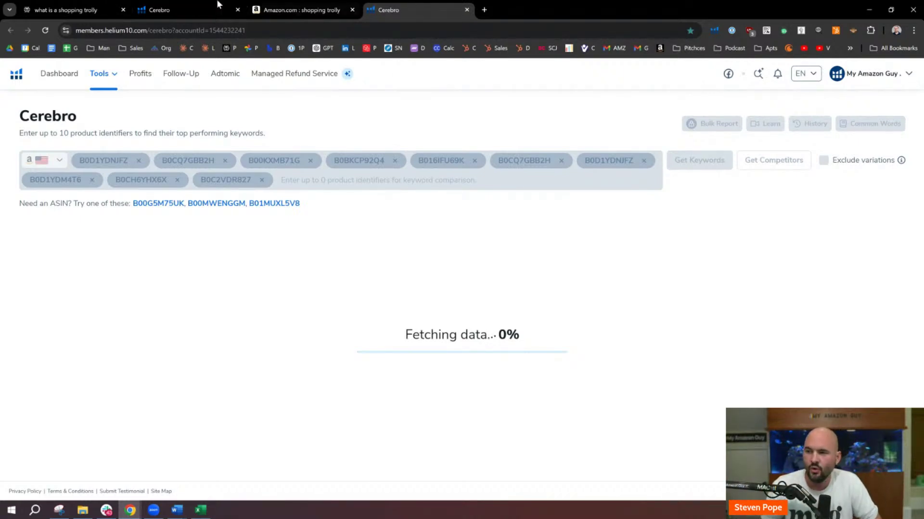
# Step: In the Perplexity thread, start a follow-up prompt reading "Using the top 50 search volume keywords, without using a Trademark name"
pyautogui.click(84, 6)
pyautogui.scroll(-8, 386, 291)
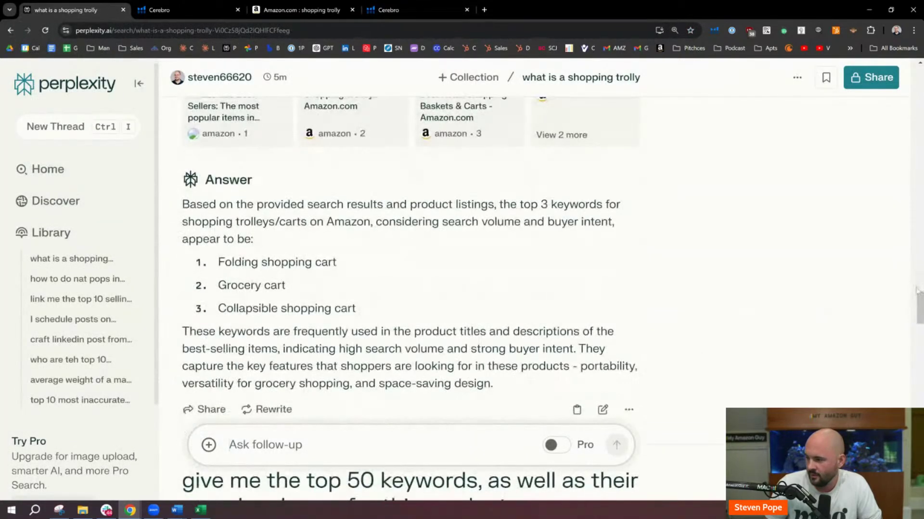
pyautogui.moveTo(917, 290); pyautogui.dragTo(918, 435)
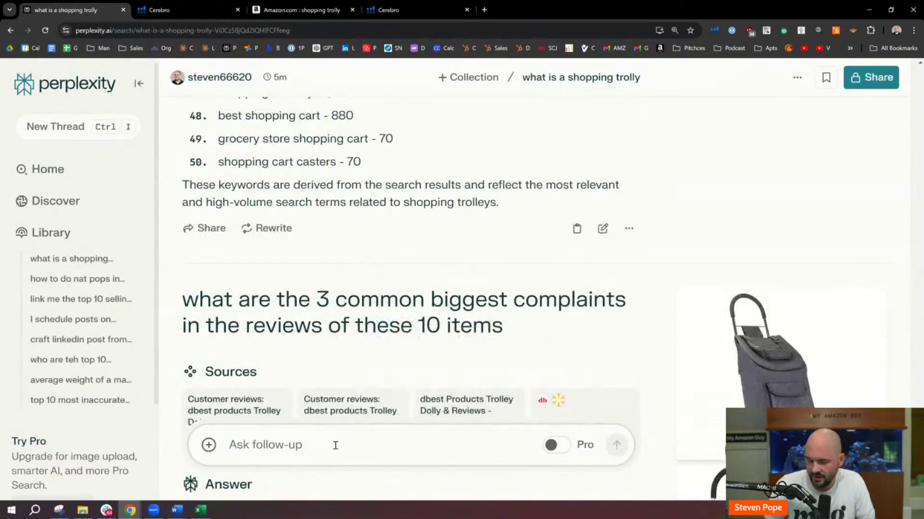
pyautogui.write('Using teh top')
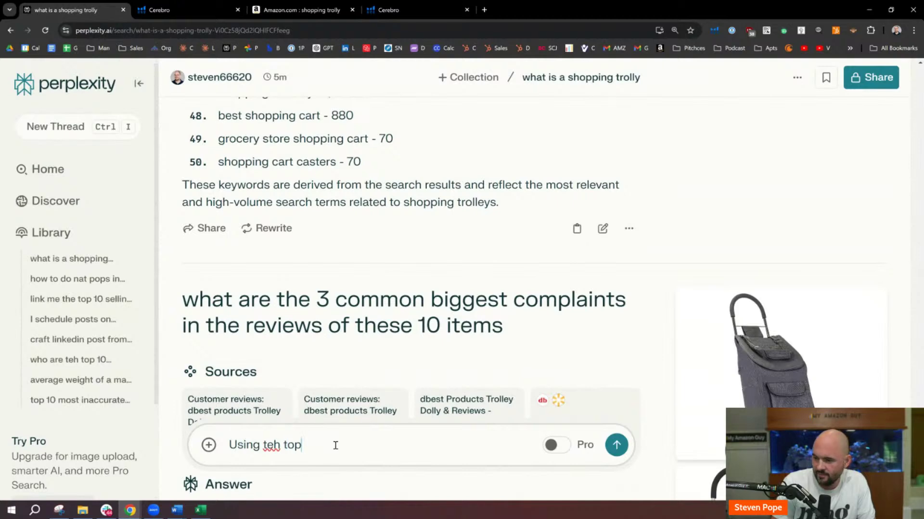
pyautogui.press('BackSpace')
pyautogui.press('BackSpace')
pyautogui.press('BackSpace')
pyautogui.press('BackSpace')
pyautogui.write('top 56')
pyautogui.press('BackSpace')
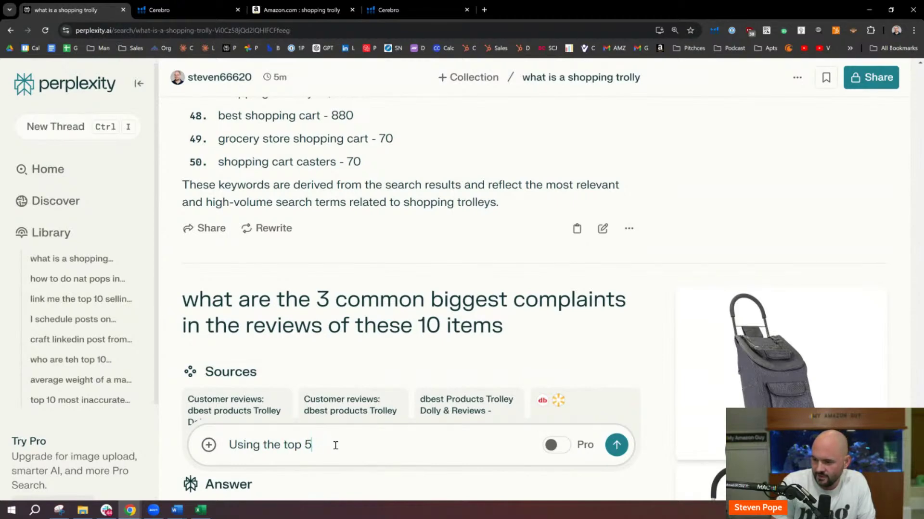
pyautogui.write('0 search volume keywor')
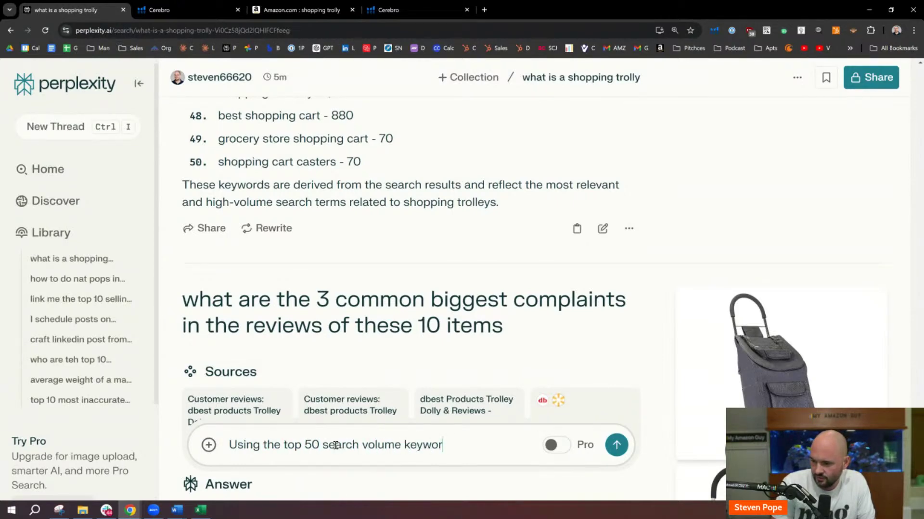
pyautogui.write('ds, without using a Tradmeark name')
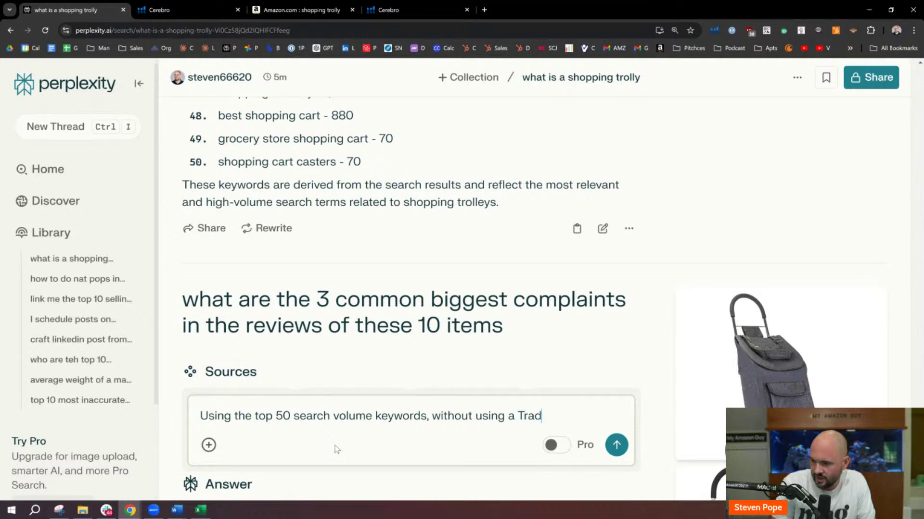
pyautogui.press('BackSpace')
pyautogui.press('BackSpace')
pyautogui.press('BackSpace')
pyautogui.press('BackSpace')
pyautogui.press('BackSpace')
pyautogui.press('BackSpace')
pyautogui.press('BackSpace')
pyautogui.press('BackSpace')
pyautogui.write('e')
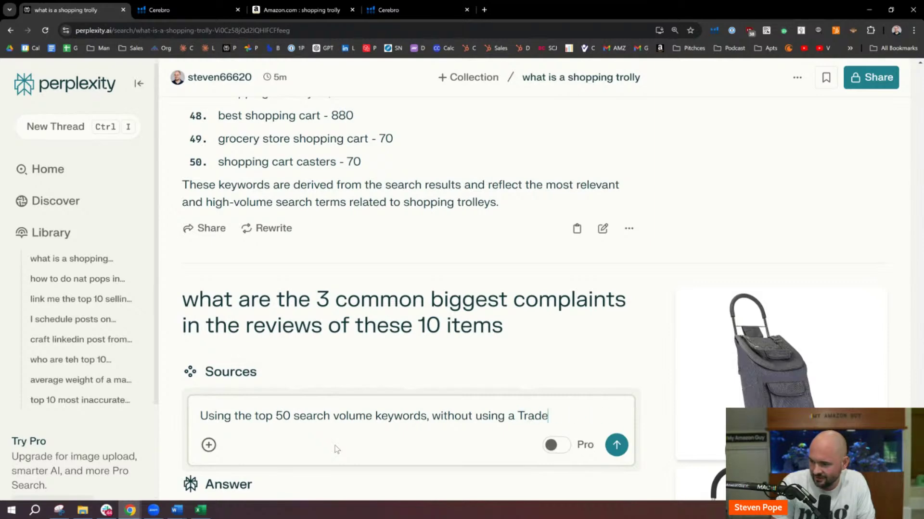
pyautogui.write('mark name')
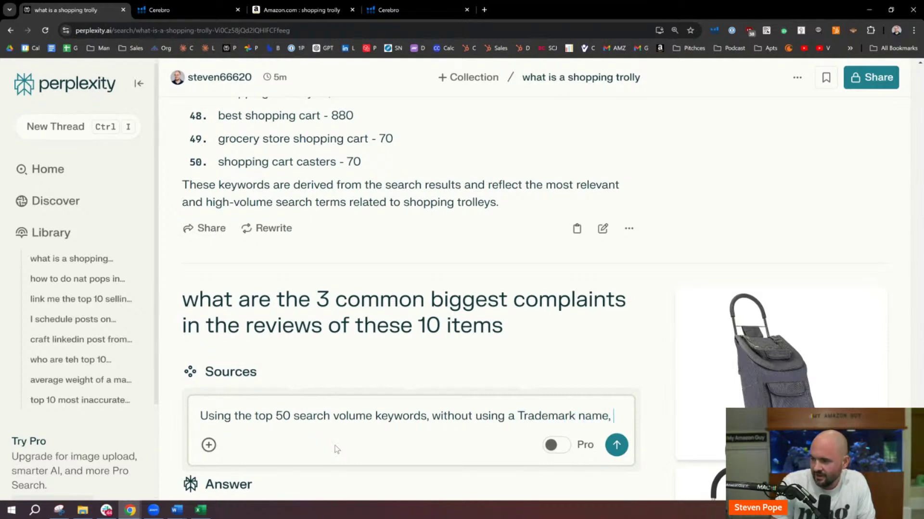
# Step: Extend the prompt with ", create a title", leaving out any request for bullet points
pyautogui.write(', create a title, b')
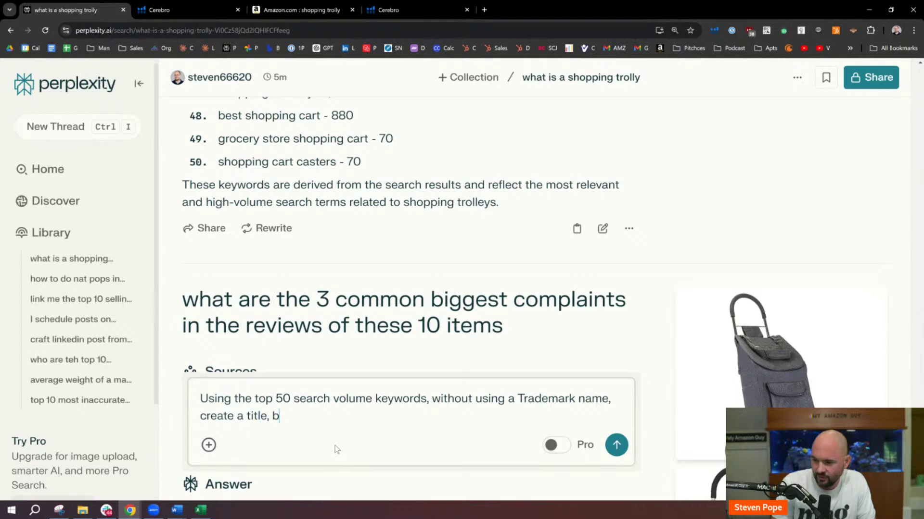
pyautogui.write('ullet points')
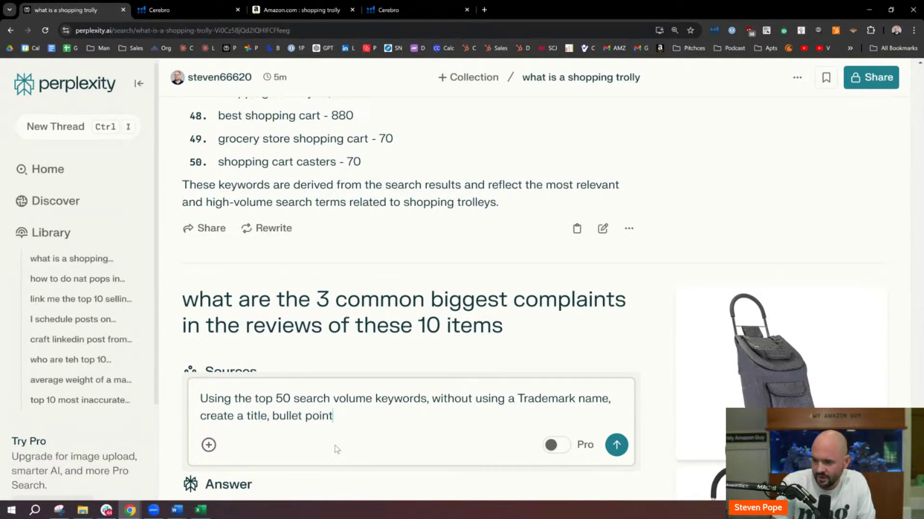
pyautogui.press('BackSpace')
pyautogui.press('BackSpace')
pyautogui.press('BackSpace')
pyautogui.press('BackSpace')
pyautogui.press('BackSpace')
pyautogui.press('BackSpace')
pyautogui.press('BackSpace')
pyautogui.press('BackSpace')
pyautogui.press('BackSpace')
pyautogui.press('BackSpace')
pyautogui.press('BackSpace')
pyautogui.press('BackSpace')
pyautogui.press('BackSpace')
pyautogui.press('BackSpace')
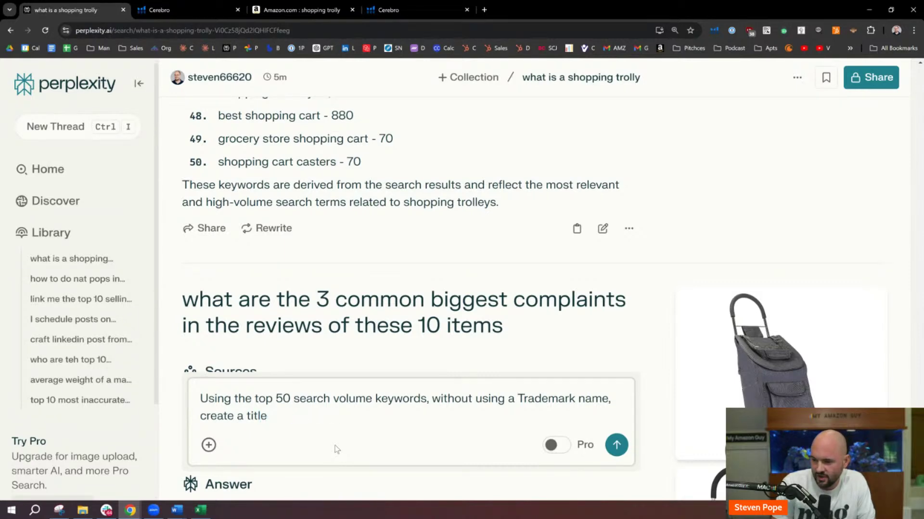
# Step: Replace the prompt's opening word "Using" with "Pulling from"
pyautogui.hotkey('ctrl', 'a')
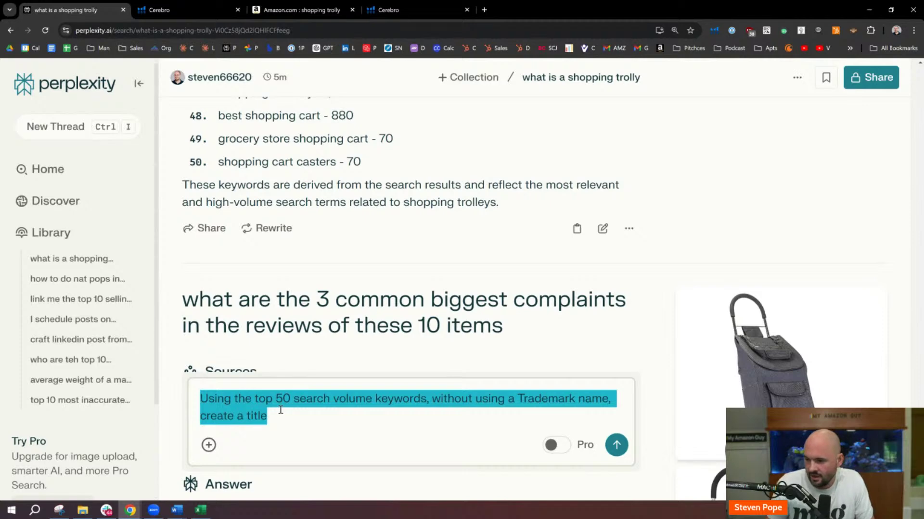
pyautogui.click(280, 411)
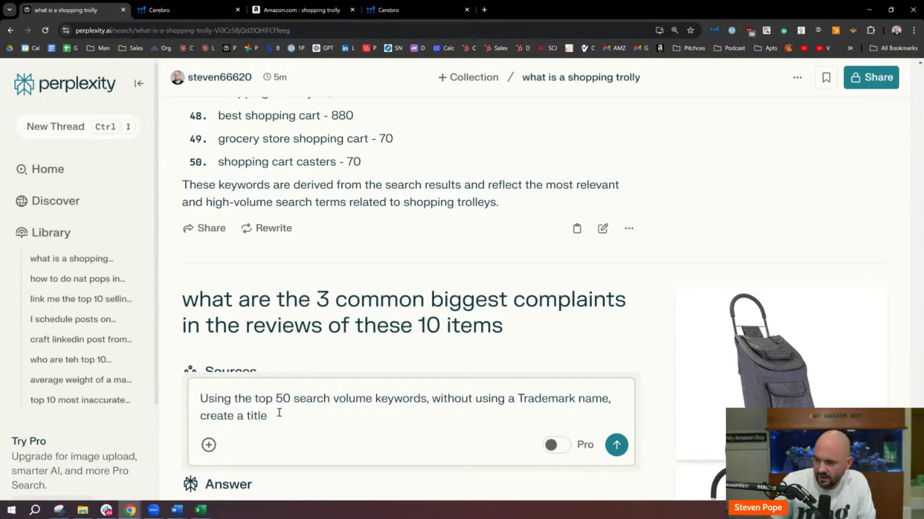
pyautogui.doubleClick(223, 399)
pyautogui.write('Pulling ')
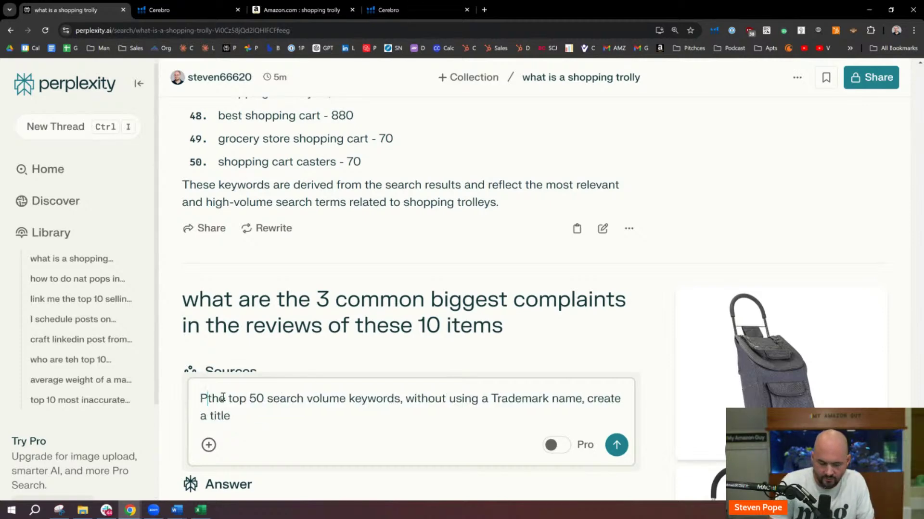
pyautogui.write('from')
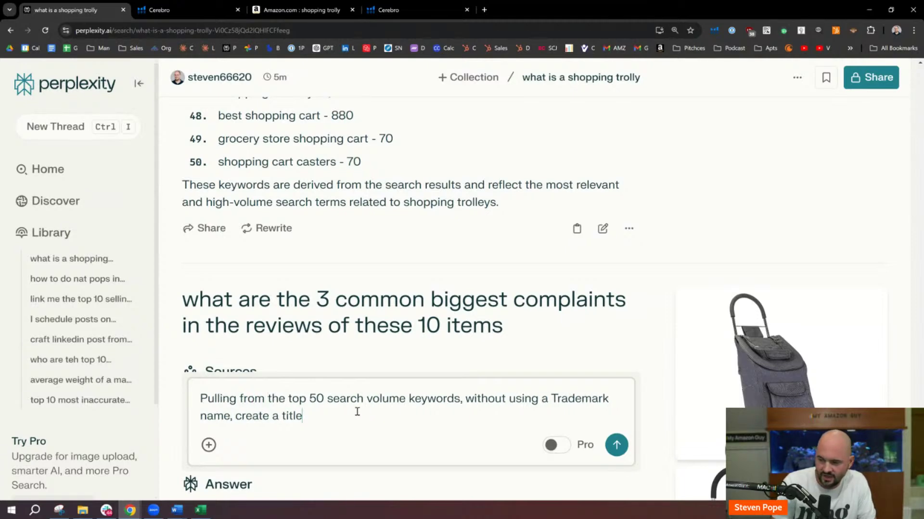
# Step: Append "and emphasize key features that mention solutions to the complaints like the quality while emphasizng the search volumes" to the prompt
pyautogui.write('and')
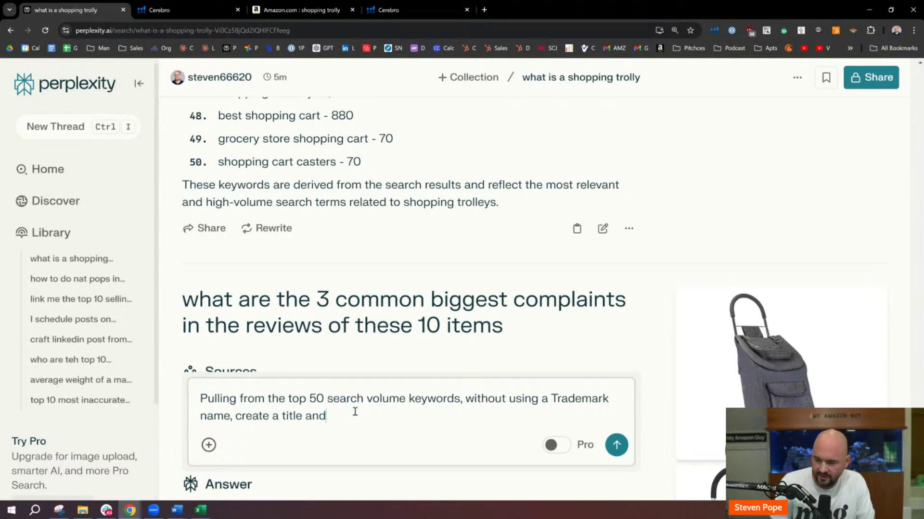
pyautogui.write(' emphasize key')
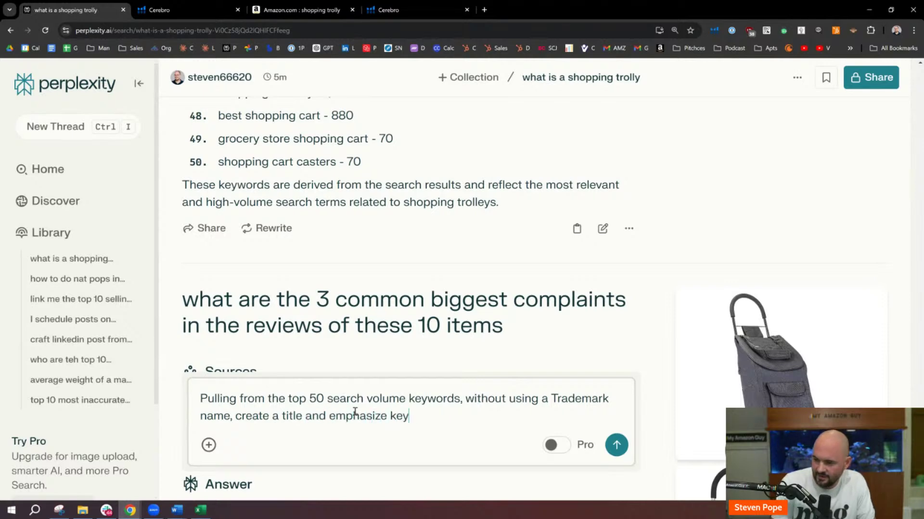
pyautogui.write(' features that')
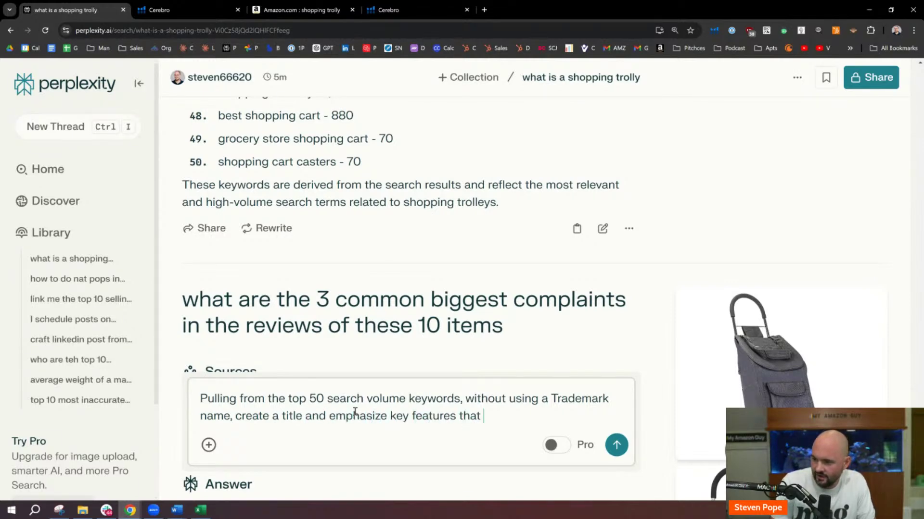
pyautogui.write(' mention solut')
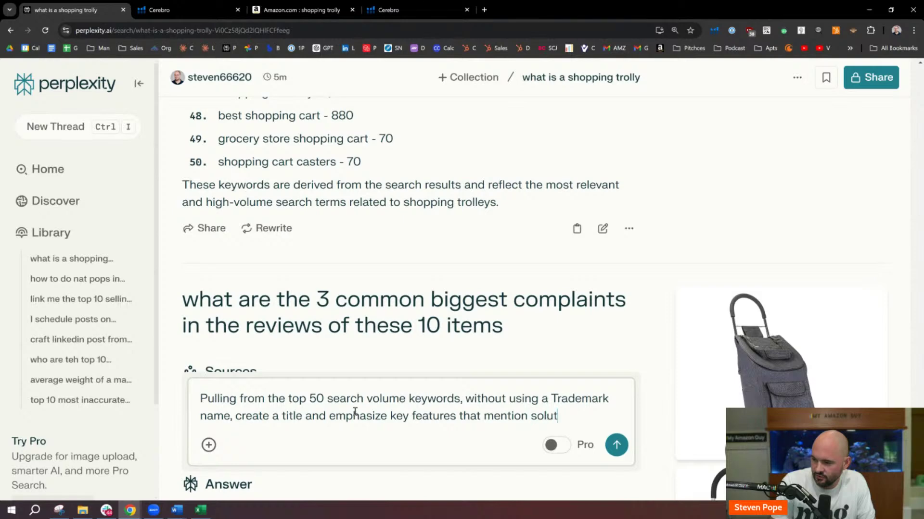
pyautogui.write('ions to the complaints the')
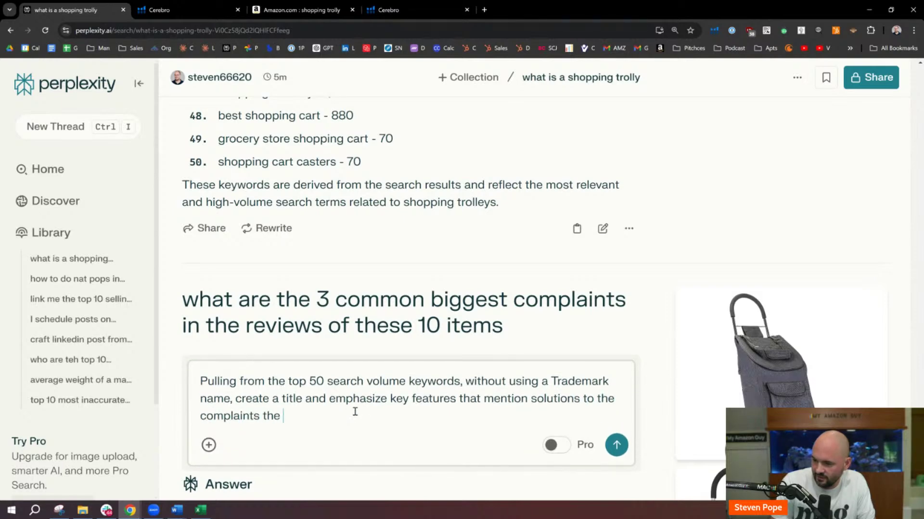
pyautogui.press('BackSpace')
pyautogui.write('like the qualit')
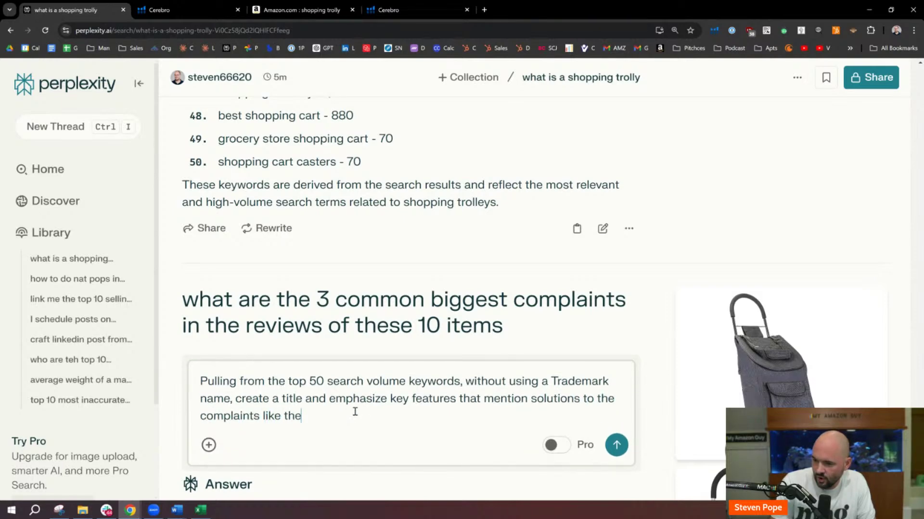
pyautogui.write('y while e')
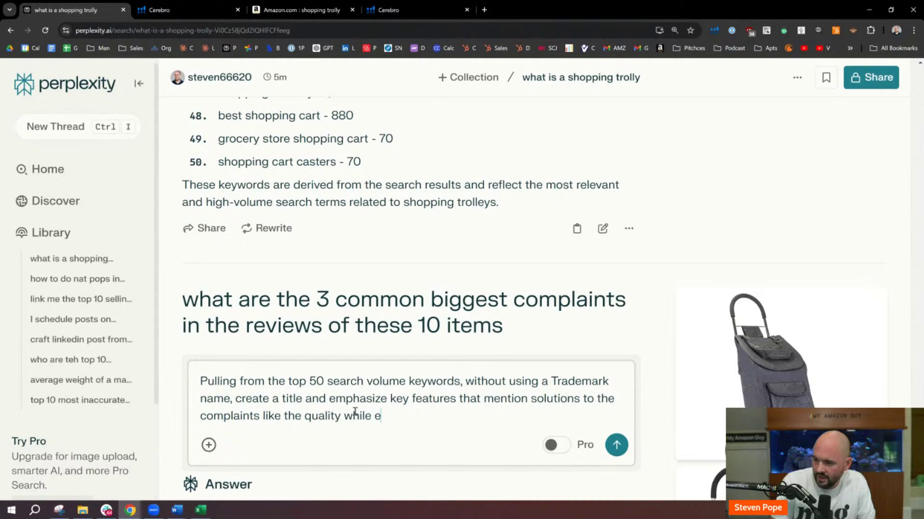
pyautogui.write('mphasizng the se')
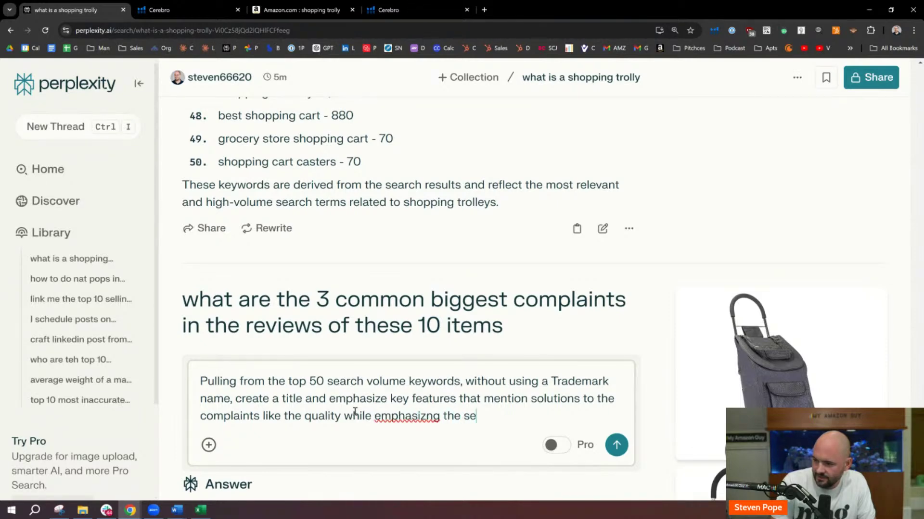
pyautogui.write('arch volumes')
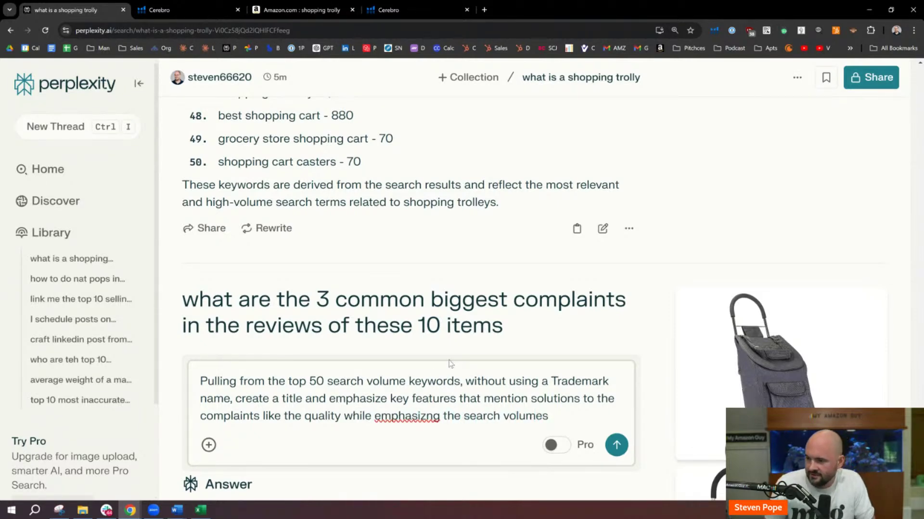
# Step: Go to the latest Cerebro results for the selected competitors and highlight the filtered keyword count
pyautogui.click(214, 4)
pyautogui.click(313, 3)
pyautogui.click(408, 3)
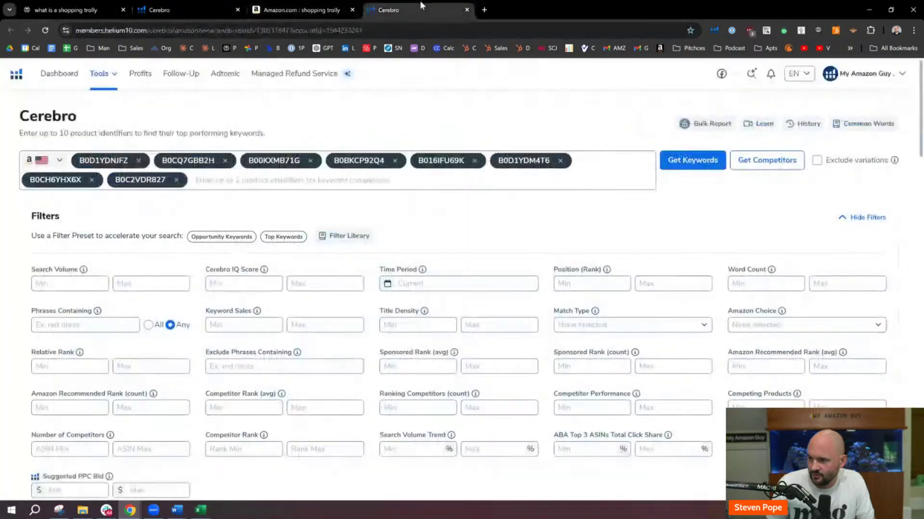
pyautogui.scroll(-13, 407, 215)
pyautogui.scroll(3, 94, 202)
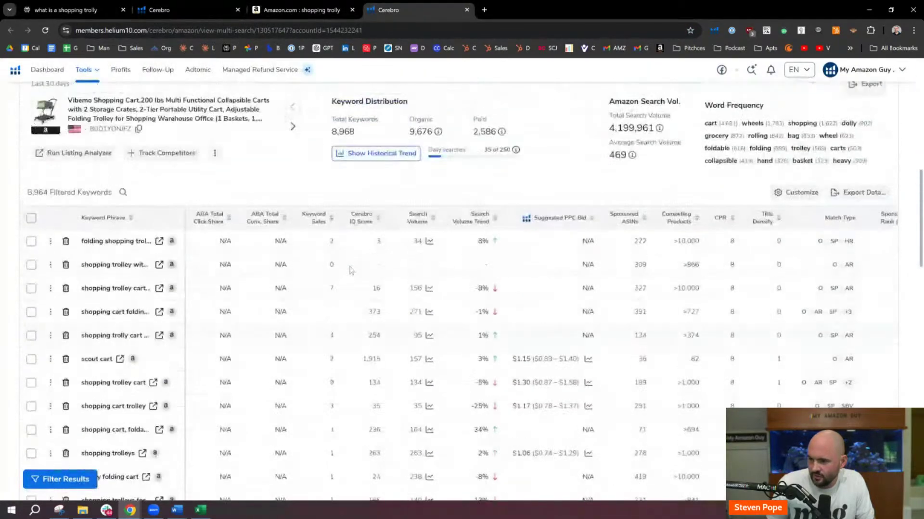
pyautogui.moveTo(50, 192); pyautogui.dragTo(27, 193)
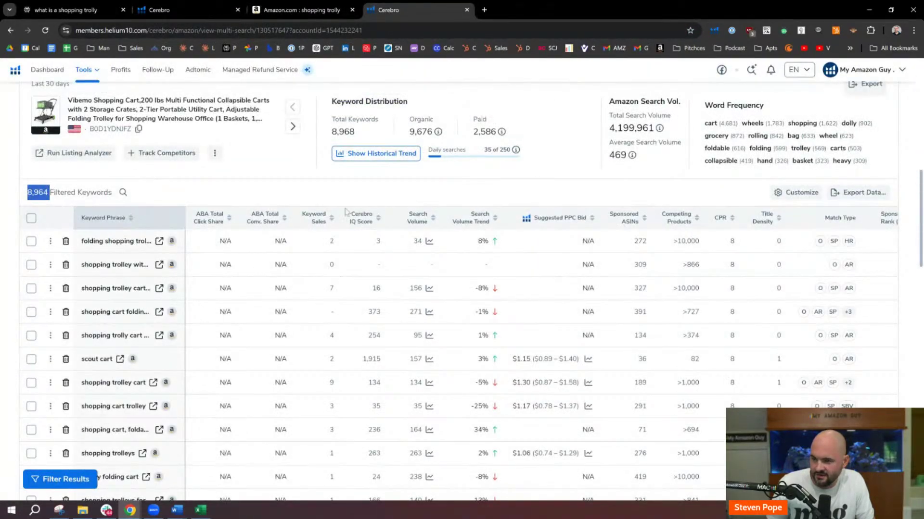
# Step: Export the Cerebro keyword results as a CSV file and show the downloaded text2024-08-07.csv in its folder
pyautogui.scroll(2, 345, 212)
pyautogui.click(861, 180)
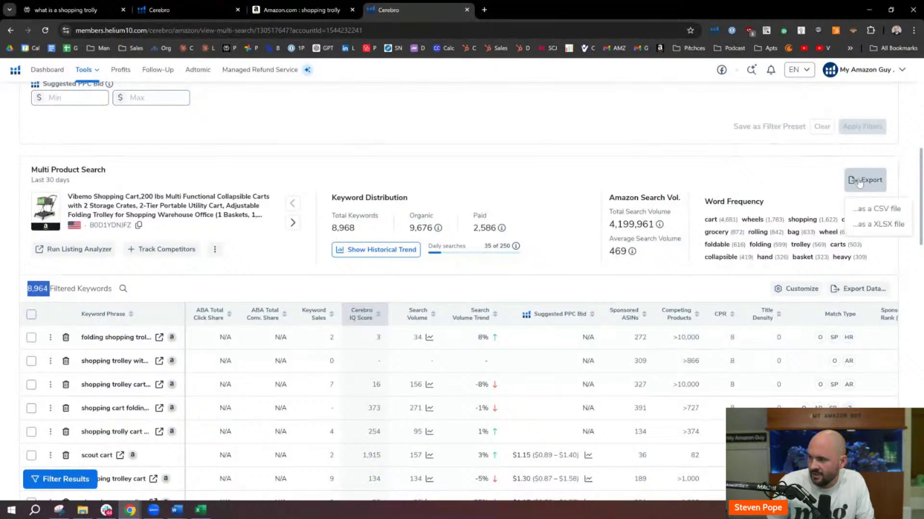
pyautogui.click(875, 208)
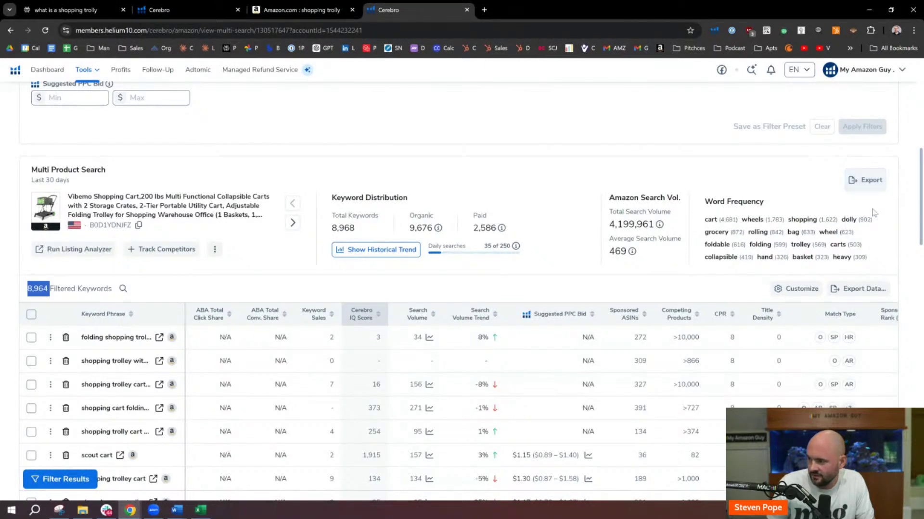
pyautogui.click(355, 236)
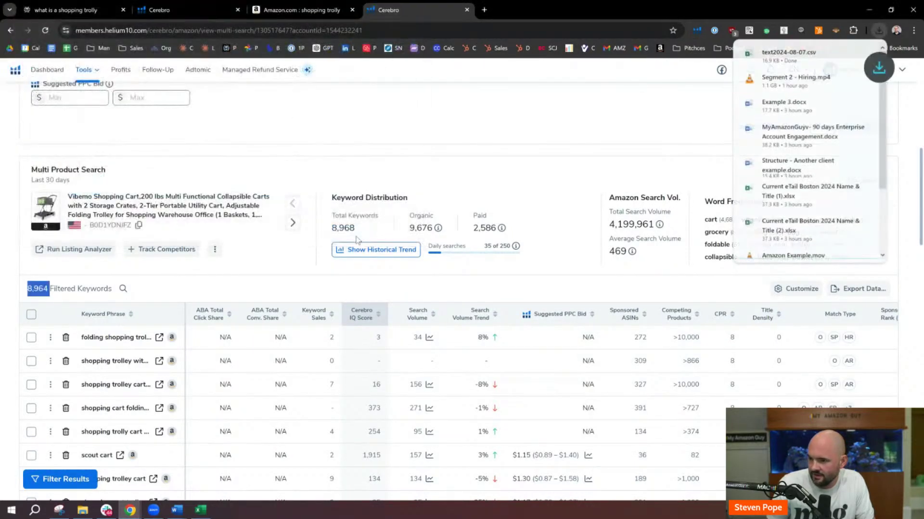
pyautogui.click(845, 54)
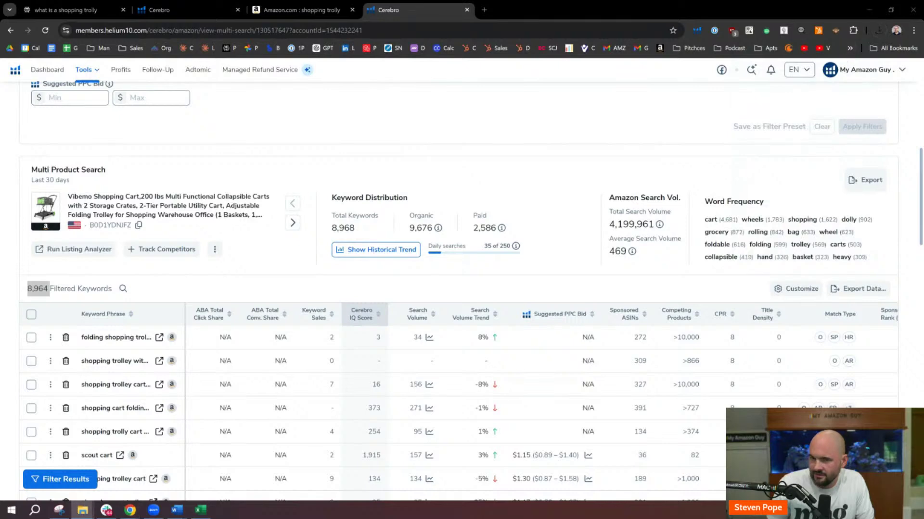
# Step: Attach text2024-08-07.csv to the drafted title prompt in Perplexity and submit it
pyautogui.click(69, 5)
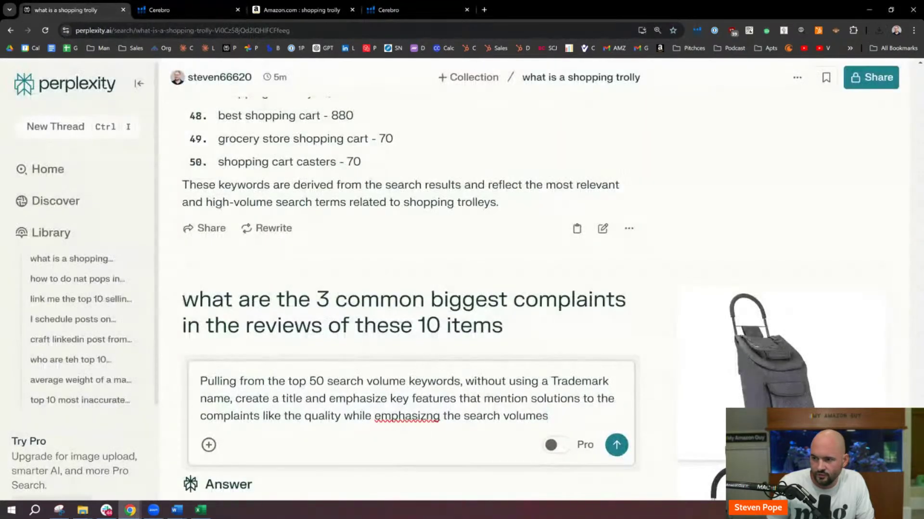
pyautogui.moveTo(424, 380); pyautogui.dragTo(241, 338)
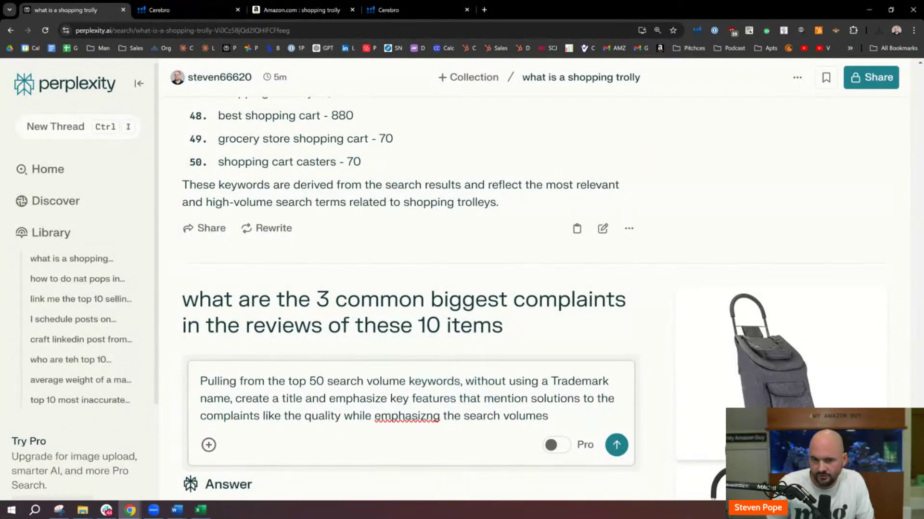
pyautogui.click(208, 445)
pyautogui.doubleClick(135, 75)
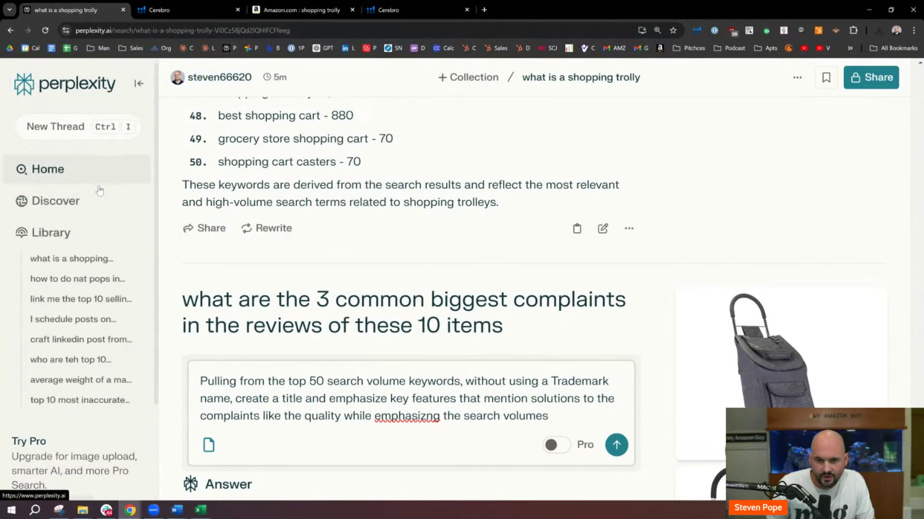
pyautogui.click(616, 445)
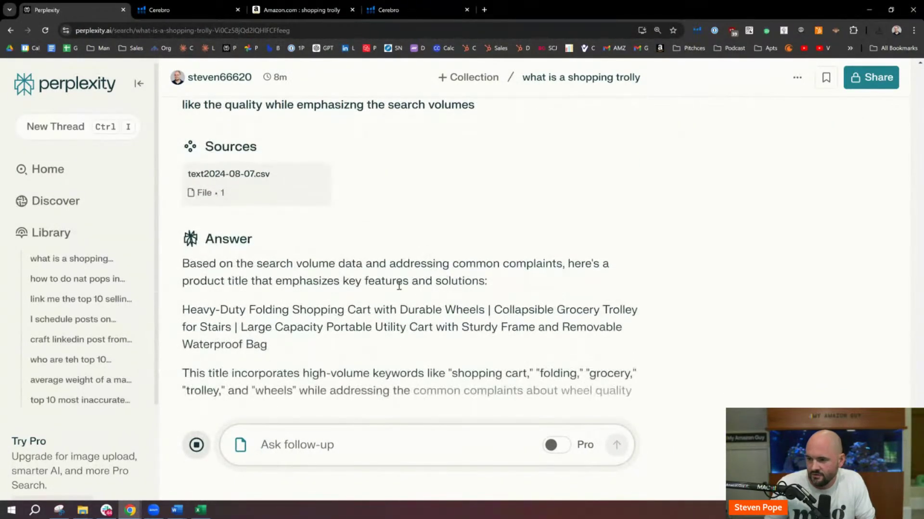
# Step: Review the generated product title in the answer, highlighting the title and the explanation of its keywords and addressed complaints
pyautogui.scroll(2, 307, 254)
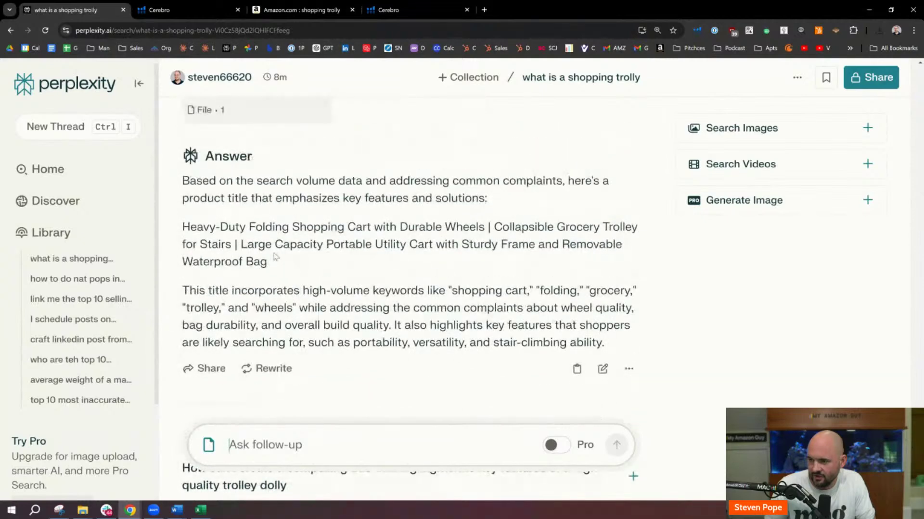
pyautogui.moveTo(268, 262); pyautogui.dragTo(177, 231)
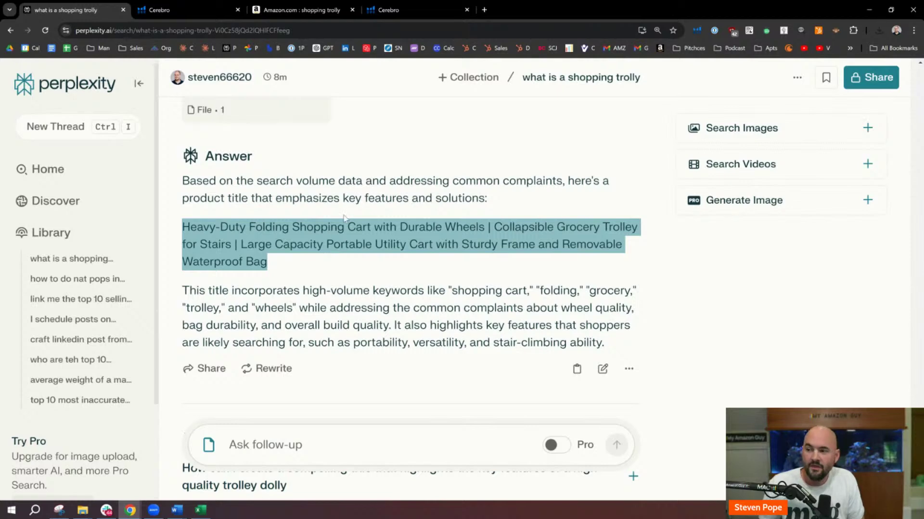
pyautogui.click(297, 268)
pyautogui.moveTo(302, 268); pyautogui.dragTo(190, 224)
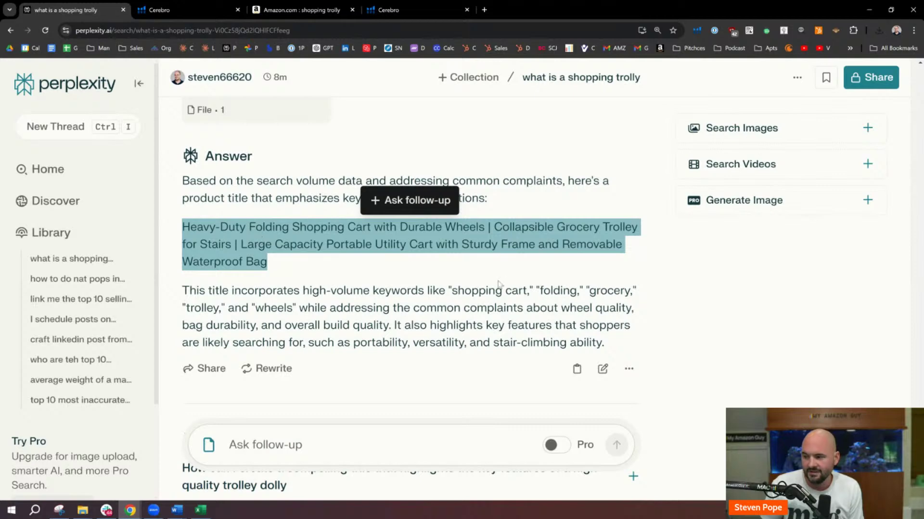
pyautogui.moveTo(336, 291); pyautogui.dragTo(624, 346)
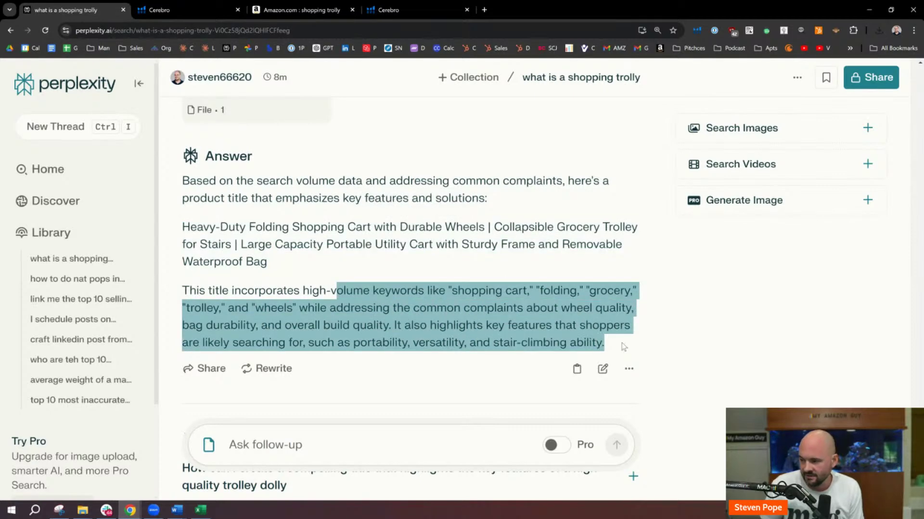
pyautogui.click(429, 307)
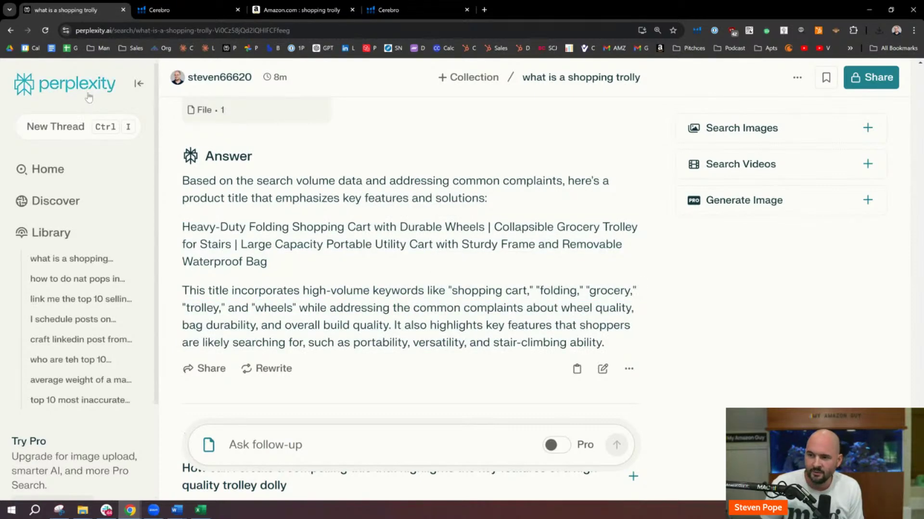
pyautogui.scroll(-2, 421, 311)
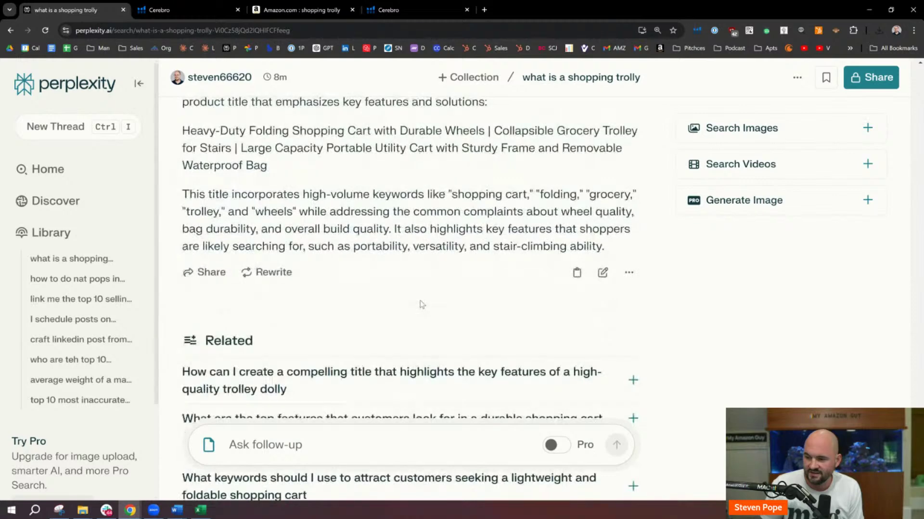
pyautogui.scroll(1, 421, 305)
pyautogui.scroll(-2, 281, 386)
pyautogui.scroll(2, 299, 353)
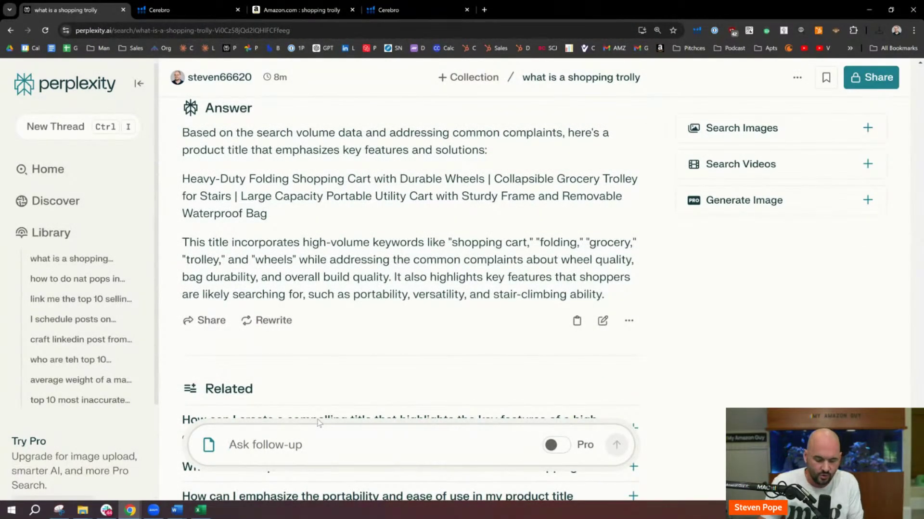
# Step: Submit the follow-up "writing 5 bullet points with 200-250 characters per bullet point, use the same keyword list but focus top 50 keywords"
pyautogui.write('writing ')
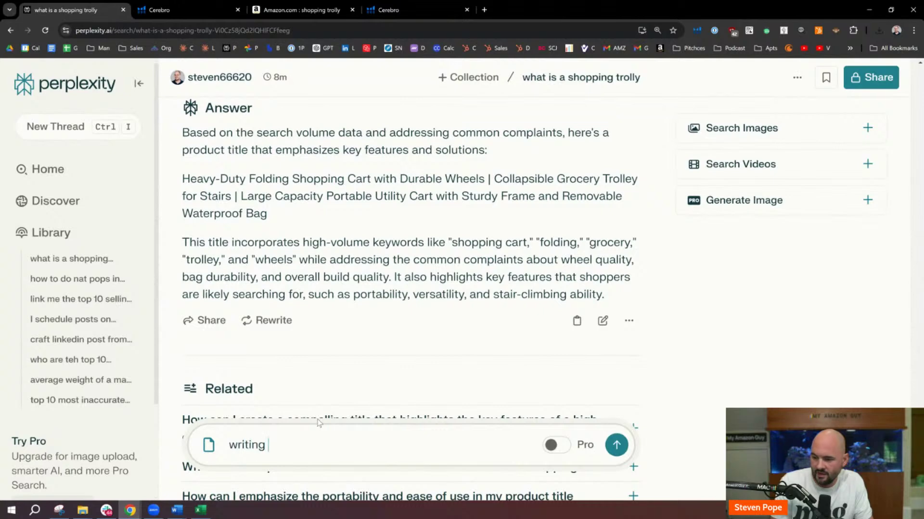
pyautogui.write('5 bullet points with 20')
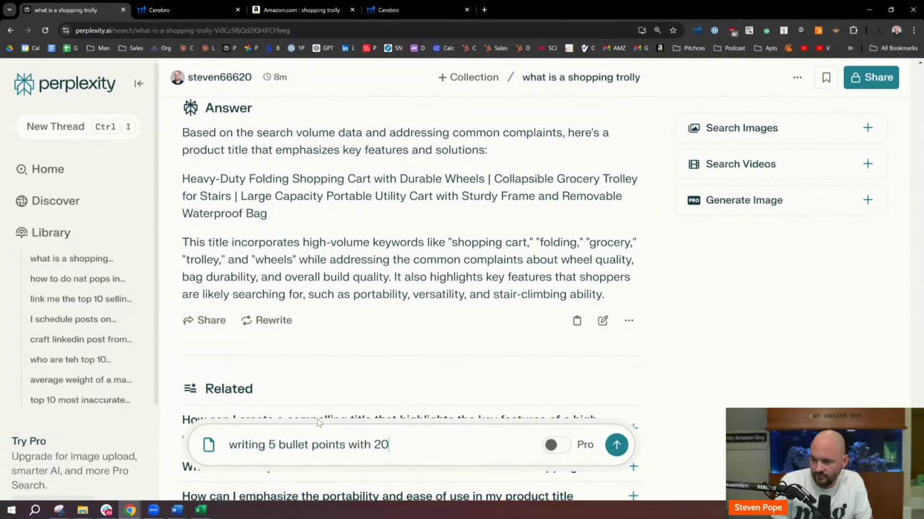
pyautogui.write('0-250 characters pe')
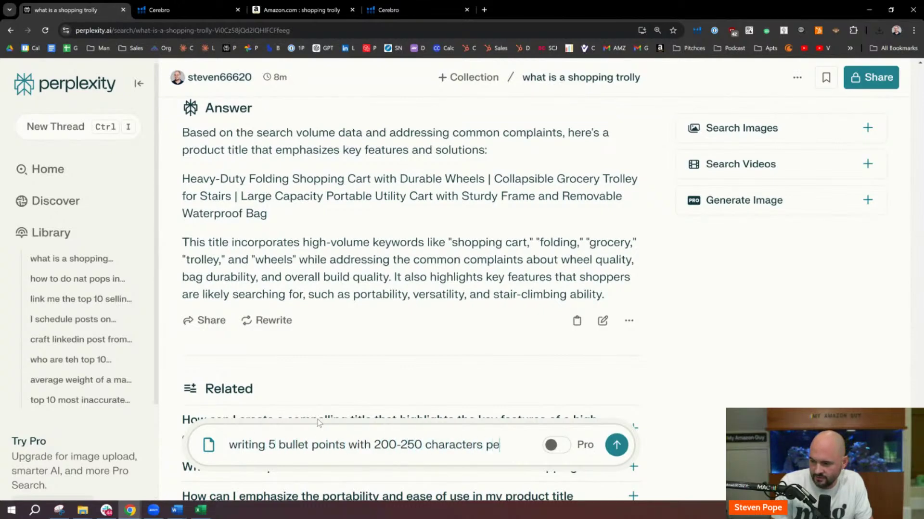
pyautogui.write('r bullet point')
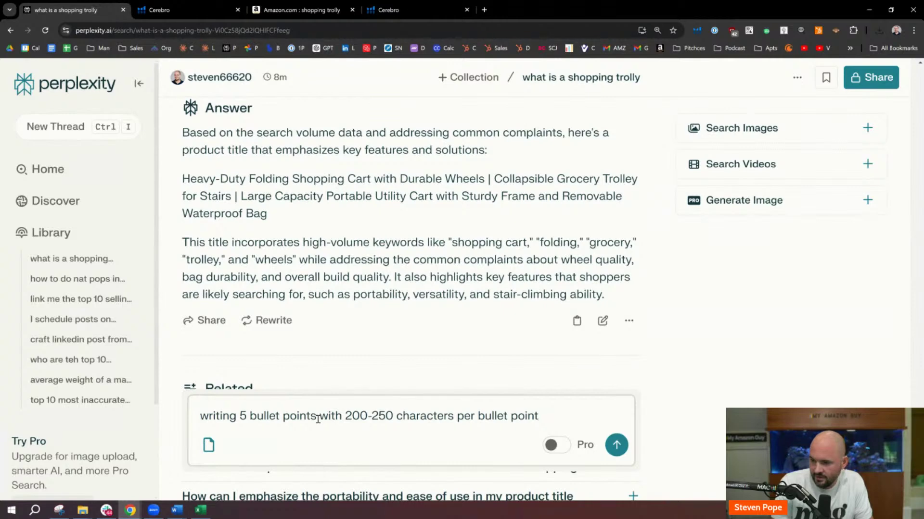
pyautogui.write(', use the same keywor')
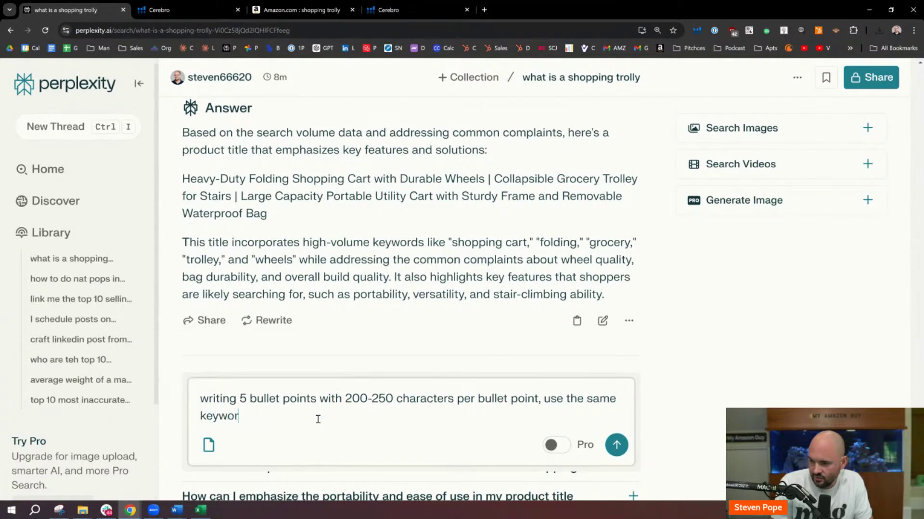
pyautogui.write('d list but focus top')
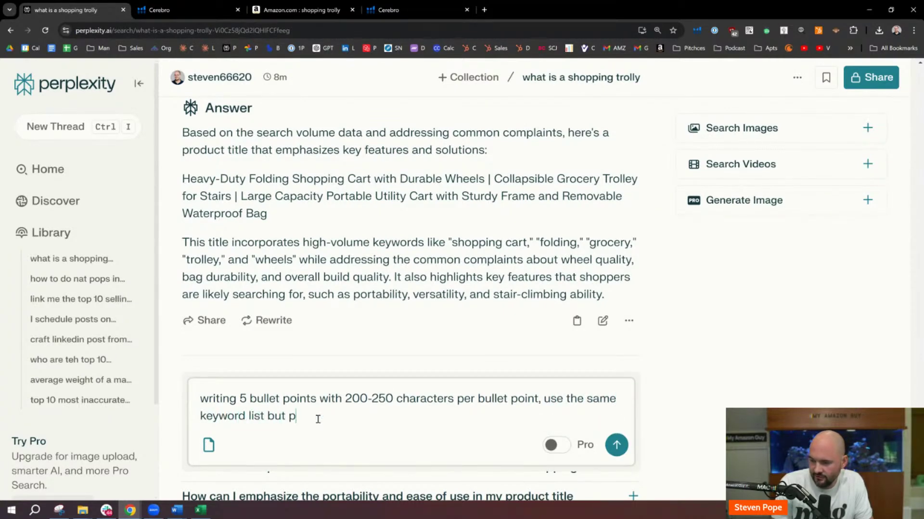
pyautogui.press('BackSpace')
pyautogui.write('focus top 50 keywords')
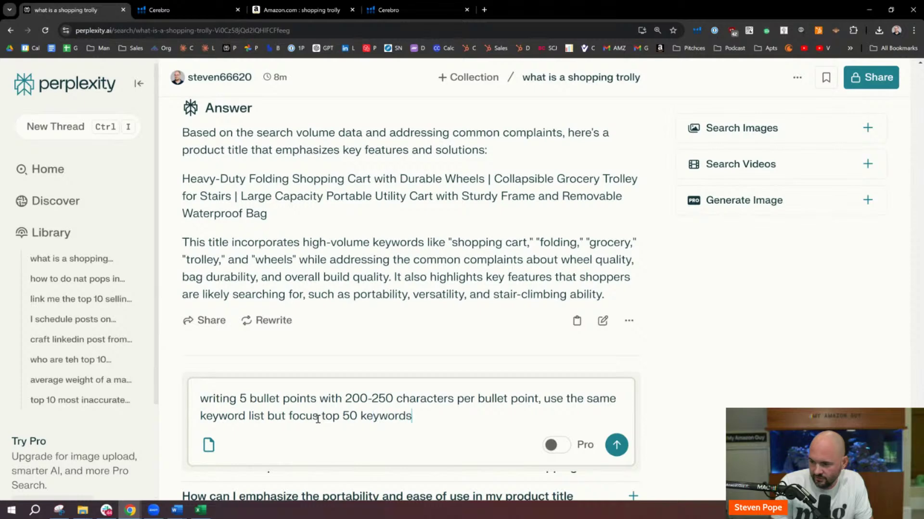
pyautogui.press('Return')
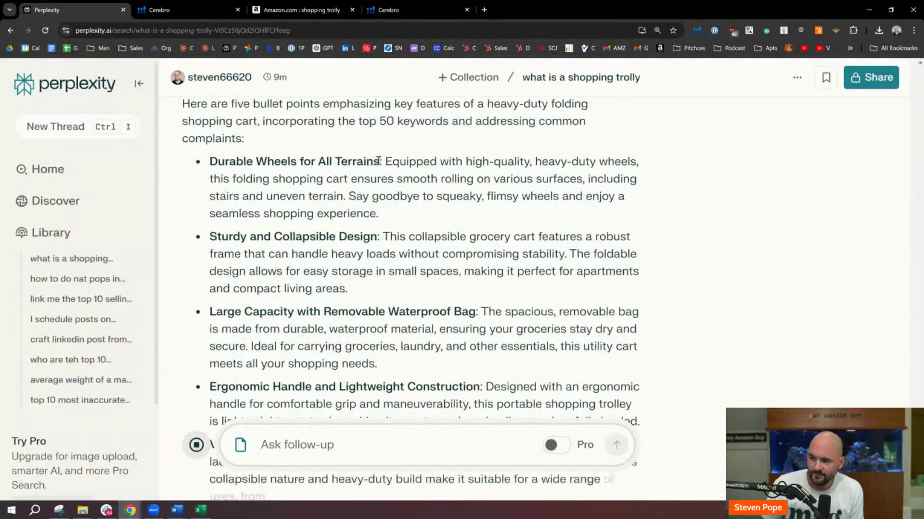
# Step: Review the generated bullet points, highlighting the "Durable Wheels for All Terrains" text and its phrase about squeaky, flimsy wheels
pyautogui.moveTo(380, 162); pyautogui.dragTo(220, 162)
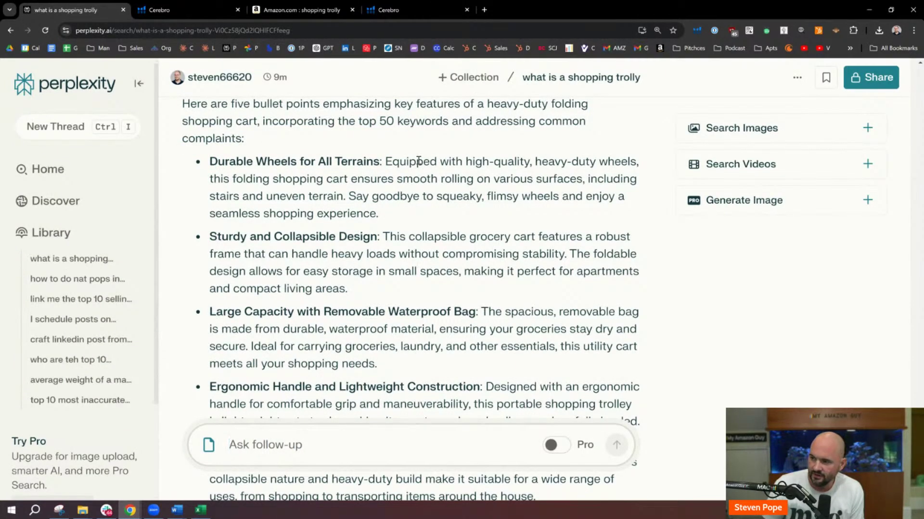
pyautogui.moveTo(419, 161); pyautogui.dragTo(511, 215)
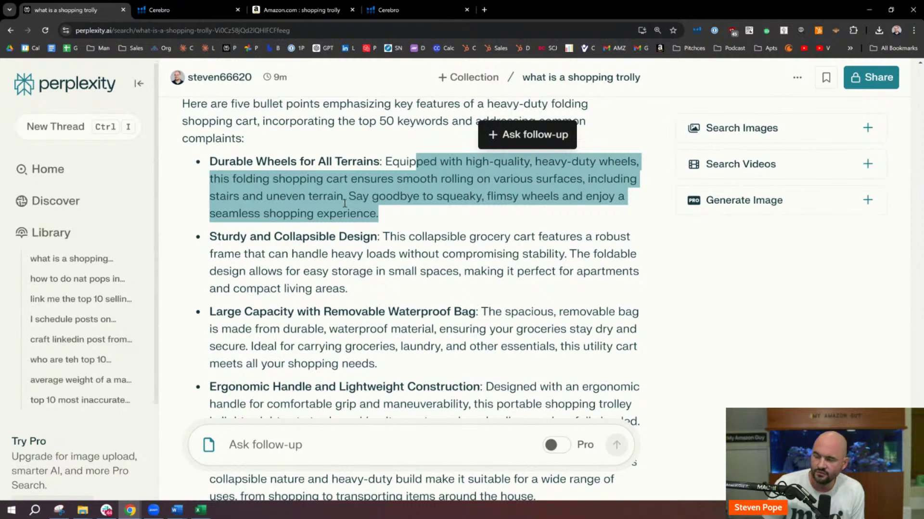
pyautogui.click(513, 217)
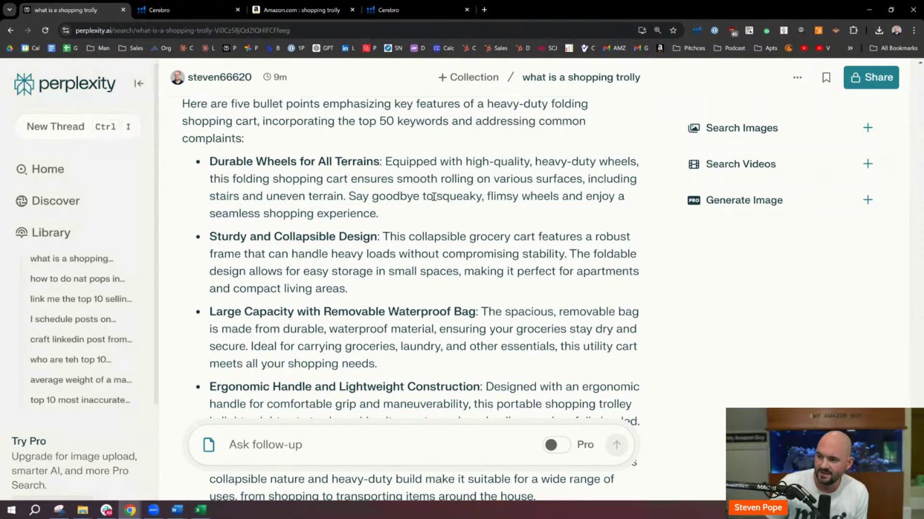
pyautogui.moveTo(433, 196); pyautogui.dragTo(562, 197)
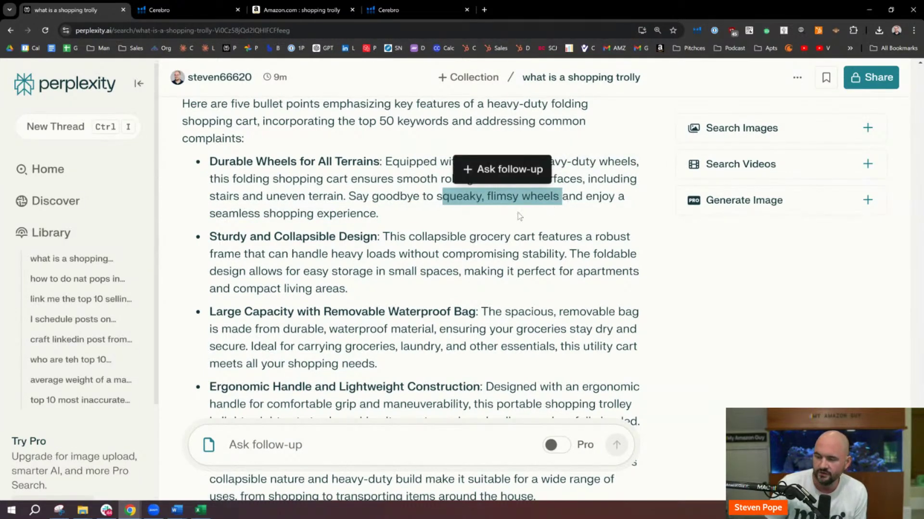
pyautogui.scroll(-4, 469, 249)
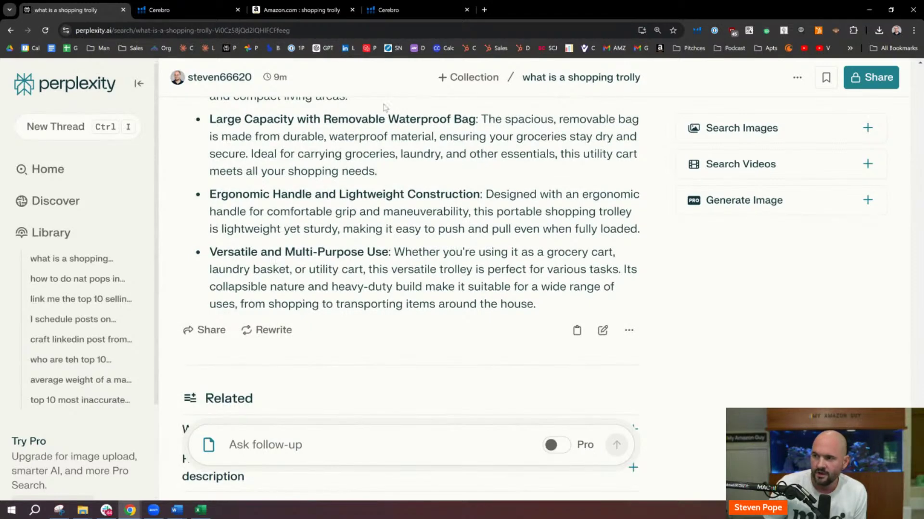
# Step: Look back at the Cerebro multi-product keyword results and return to the Perplexity thread
pyautogui.click(260, 440)
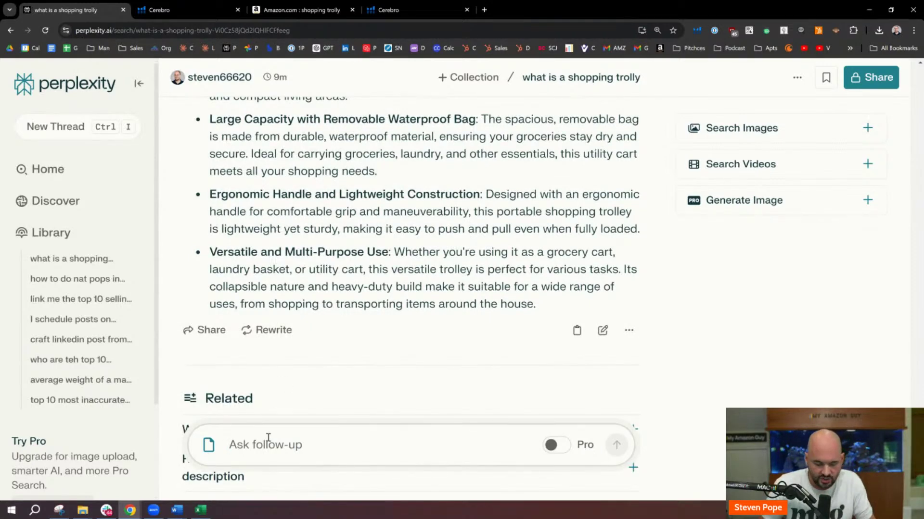
pyautogui.write('s')
pyautogui.press('BackSpace')
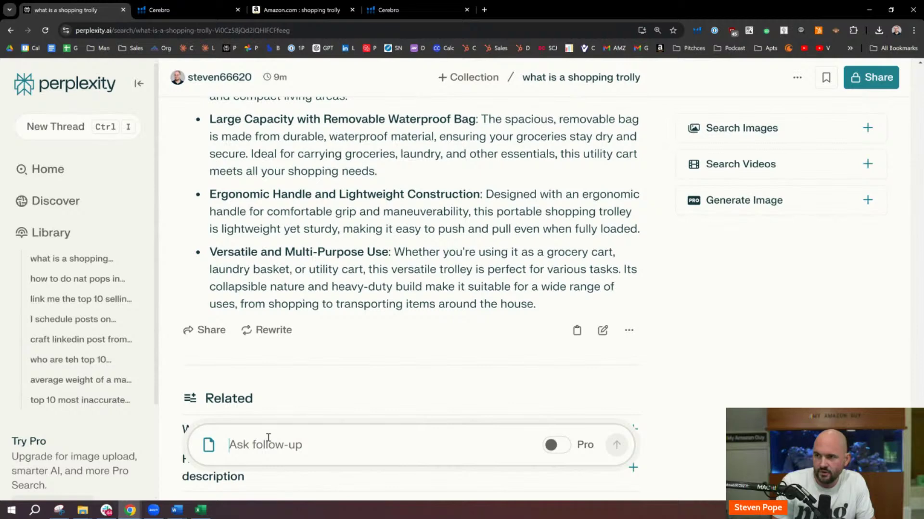
pyautogui.click(415, 9)
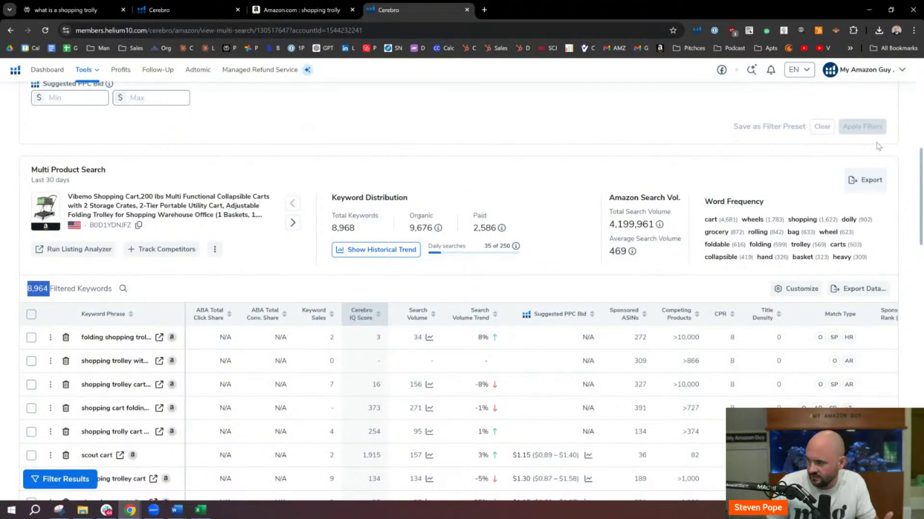
pyautogui.click(72, 10)
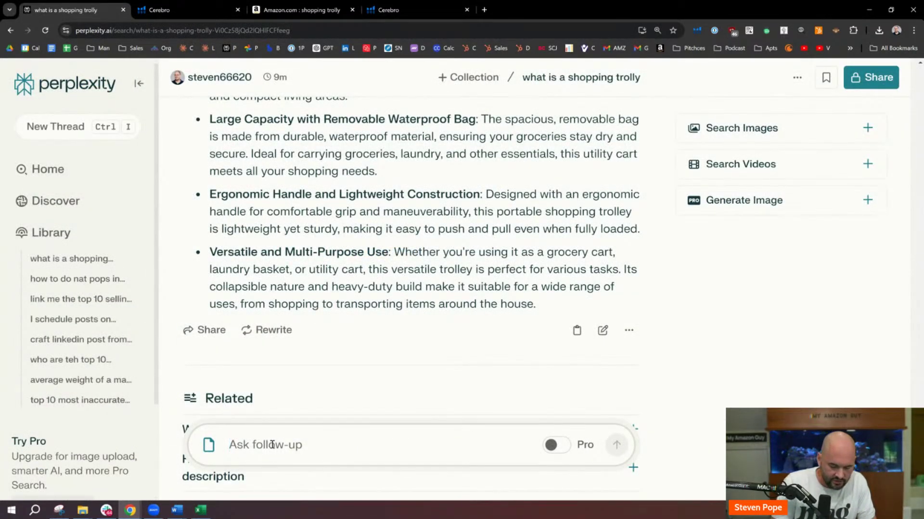
# Step: Ask Perplexity to set the 250 characters of search terms for this product using the named expert's My Amazon Guy SEO framework
pyautogui.write('using ')
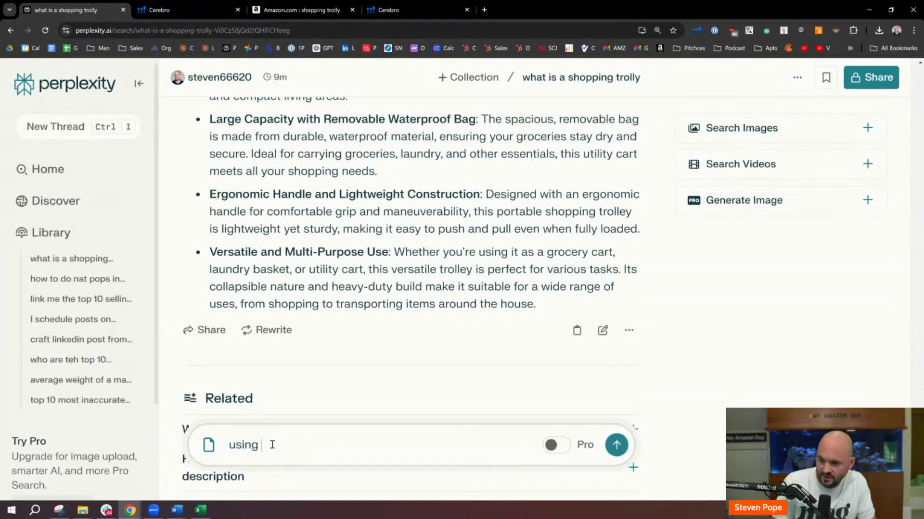
pyautogui.write("Steven Pope's my am")
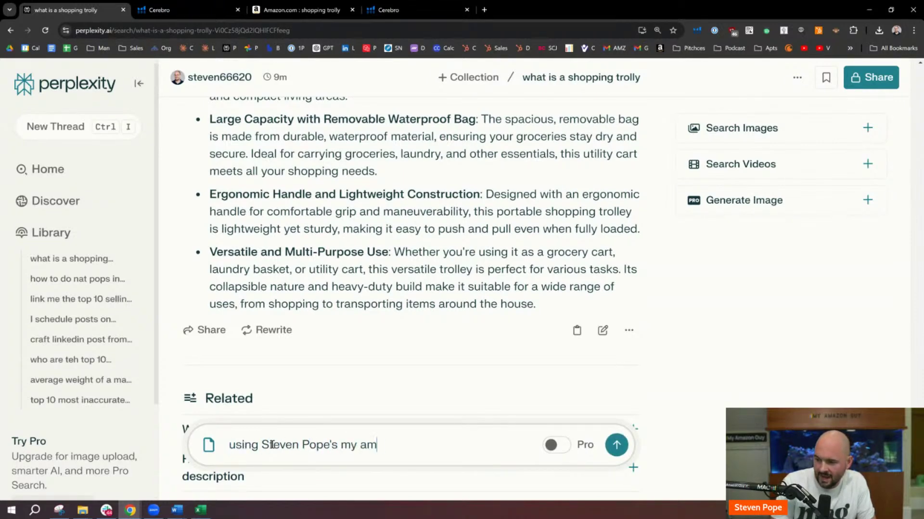
pyautogui.write('azon guy SEO fram')
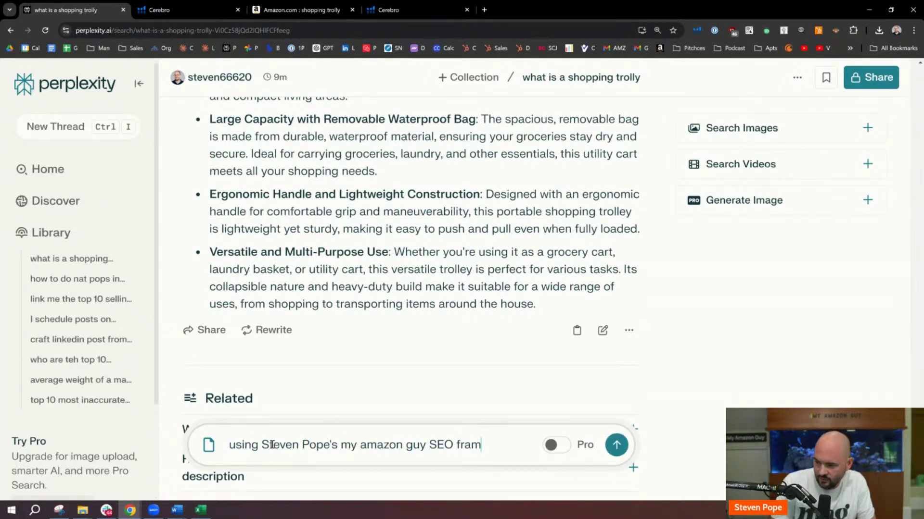
pyautogui.write('ework, set t')
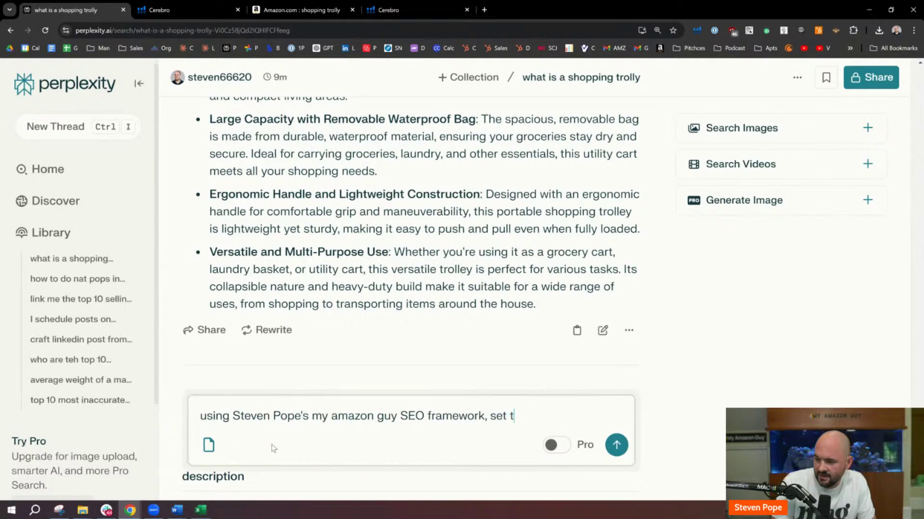
pyautogui.write('he 250 charac')
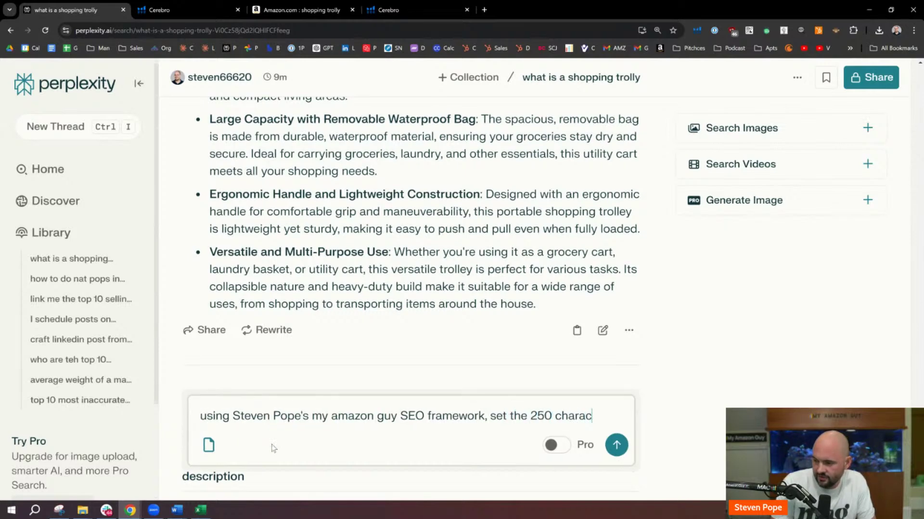
pyautogui.write('ters of search terms for this product')
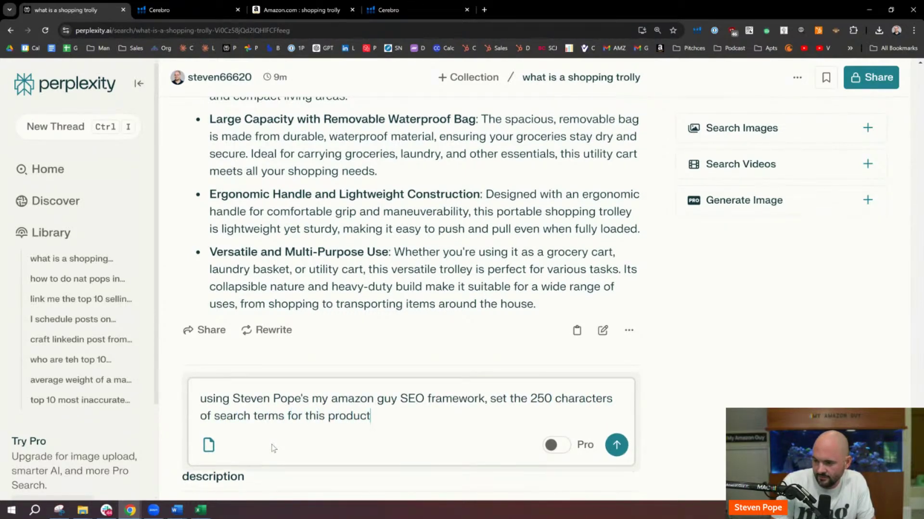
pyautogui.press('Return')
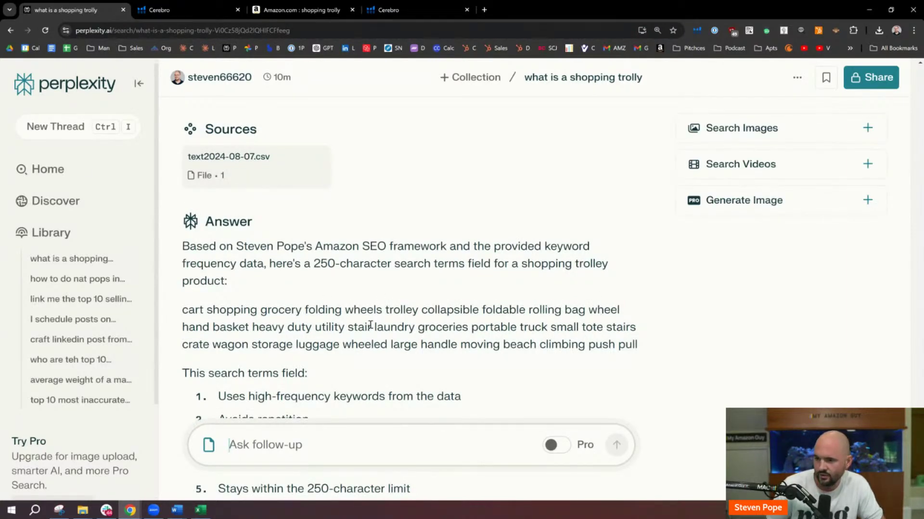
# Step: Review the generated search terms, highlighting the full keyword string and the "Avoids repetition" point in the list below
pyautogui.moveTo(645, 355); pyautogui.dragTo(187, 313)
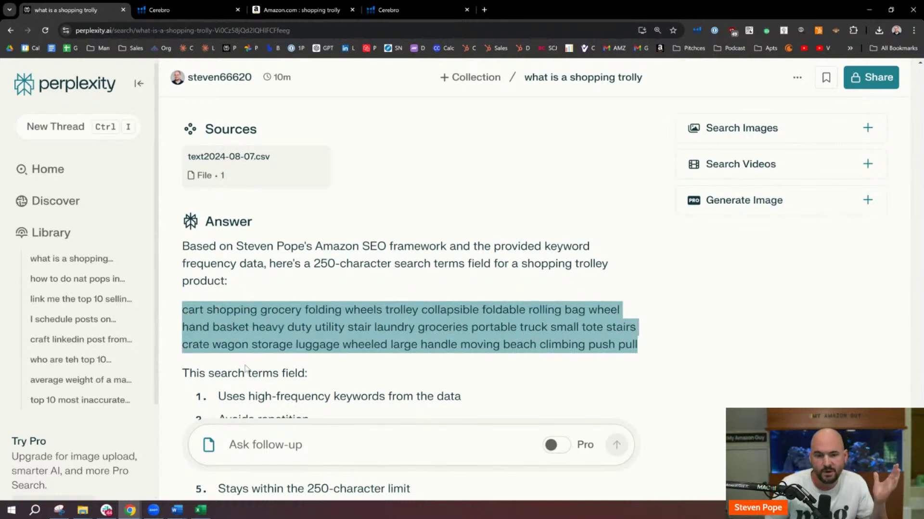
pyautogui.scroll(-2, 245, 368)
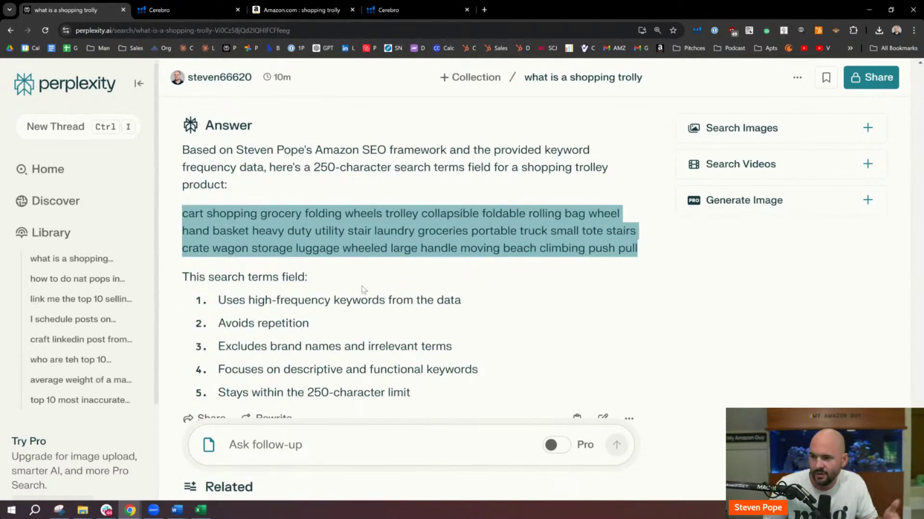
pyautogui.scroll(-1, 359, 282)
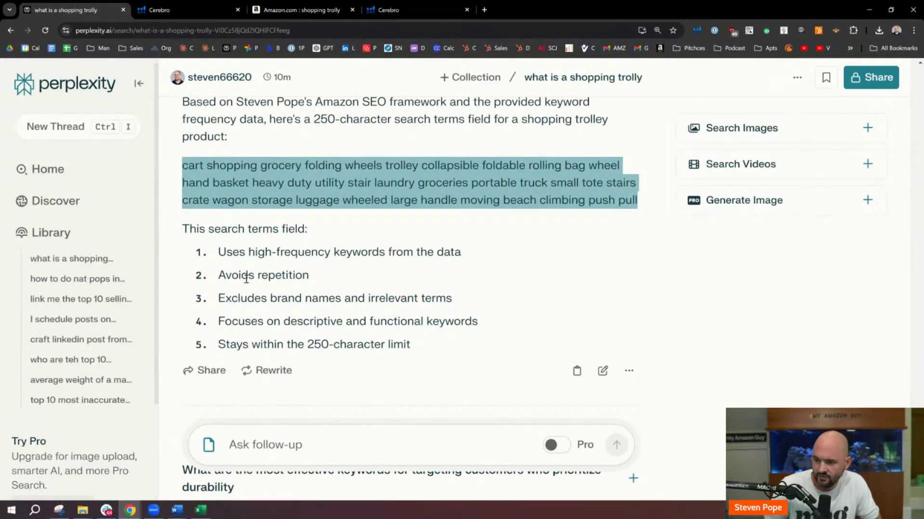
pyautogui.moveTo(227, 278); pyautogui.dragTo(309, 276)
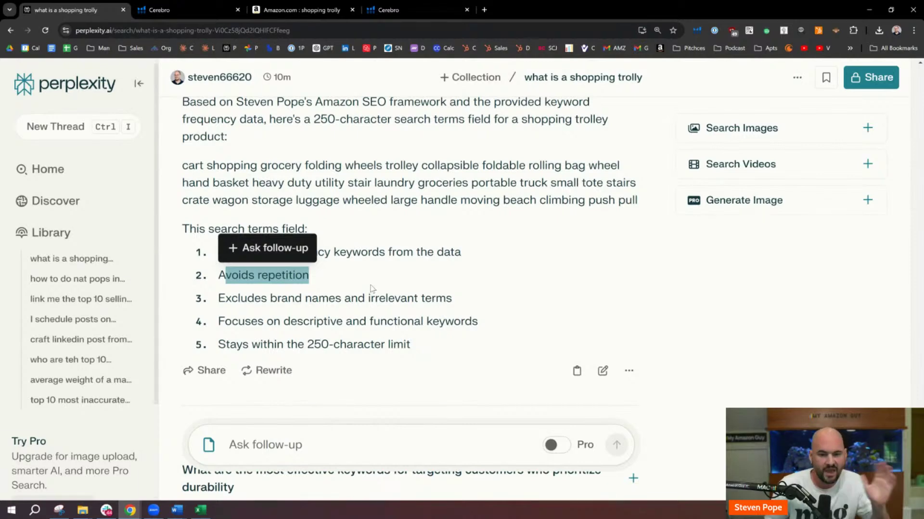
# Step: Check the remaining notes beneath the generated search terms, through the 250-character limit point
pyautogui.click(389, 226)
pyautogui.scroll(-3, 389, 289)
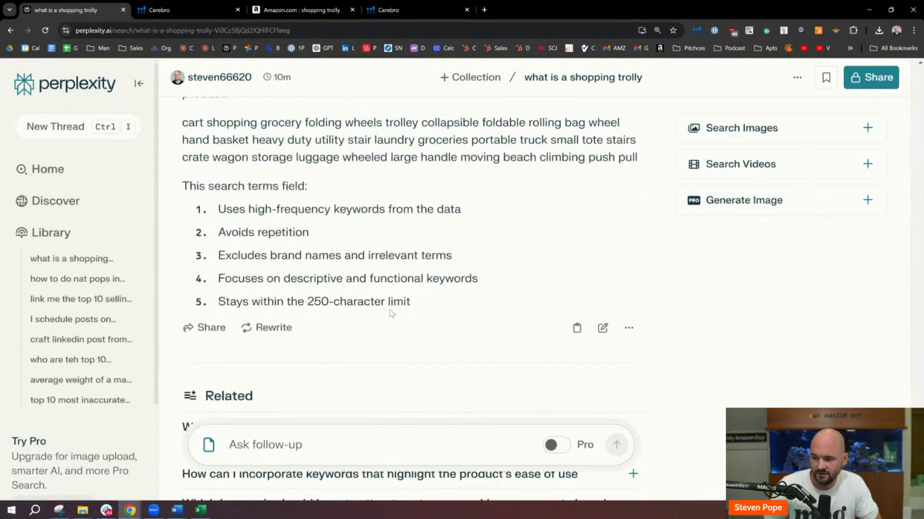
pyautogui.scroll(2, 313, 361)
pyautogui.click(262, 446)
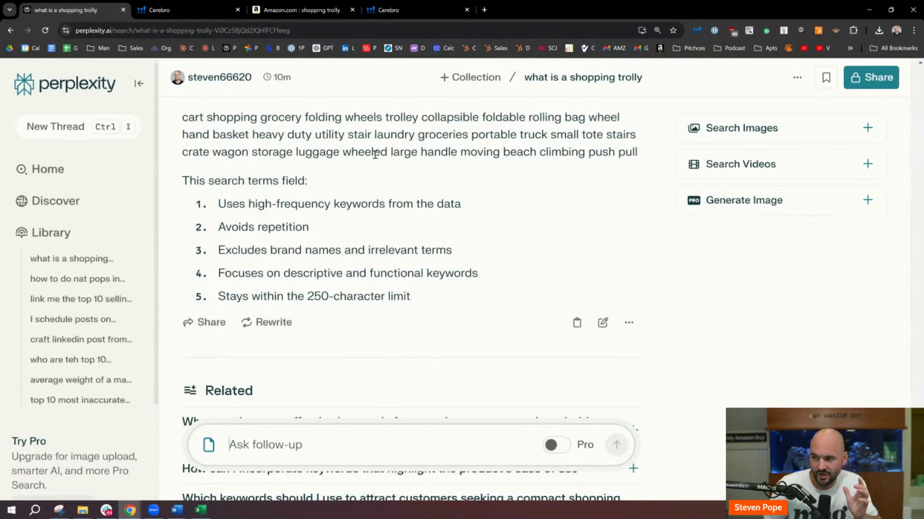
# Step: Return to the Cerebro multi-product results, export the filtered keywords to Frankenstein, and process them there
pyautogui.click(389, 10)
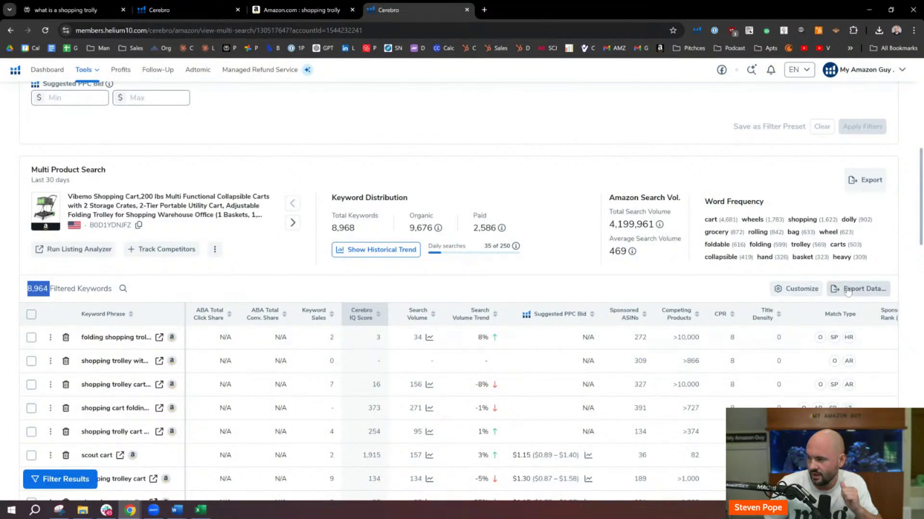
pyautogui.click(866, 291)
pyautogui.click(864, 344)
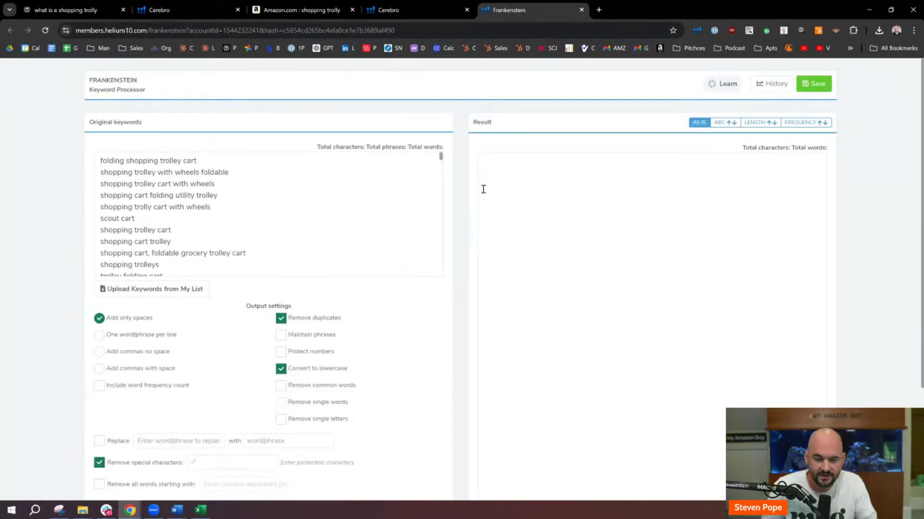
pyautogui.scroll(-3, 479, 352)
pyautogui.click(314, 467)
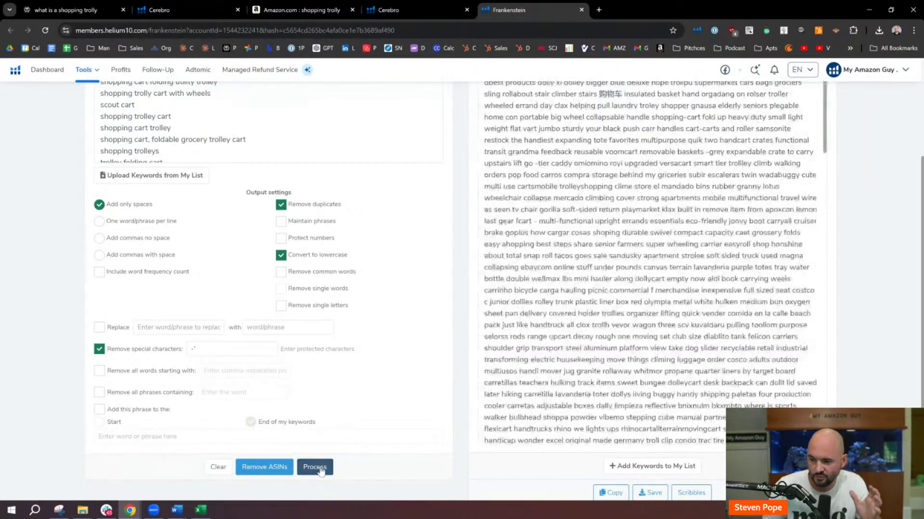
# Step: Copy the processed Frankenstein keyword result and highlight its opening lines
pyautogui.scroll(-3, 600, 363)
pyautogui.scroll(3, 625, 289)
pyautogui.scroll(-5, 625, 336)
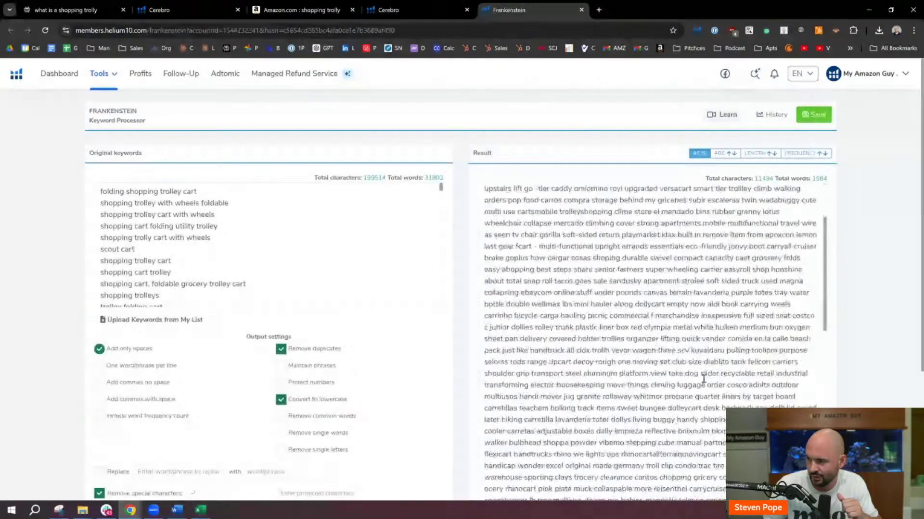
pyautogui.scroll(-10, 529, 414)
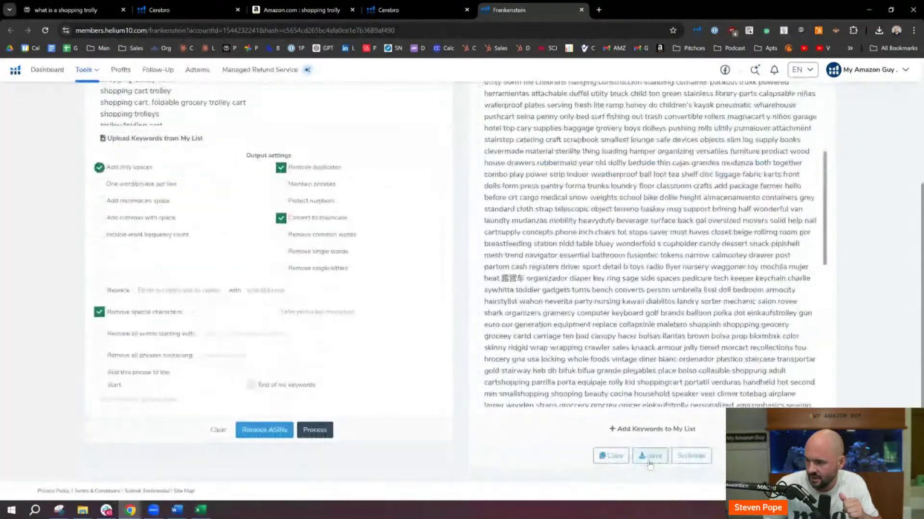
pyautogui.click(611, 455)
pyautogui.scroll(10, 562, 240)
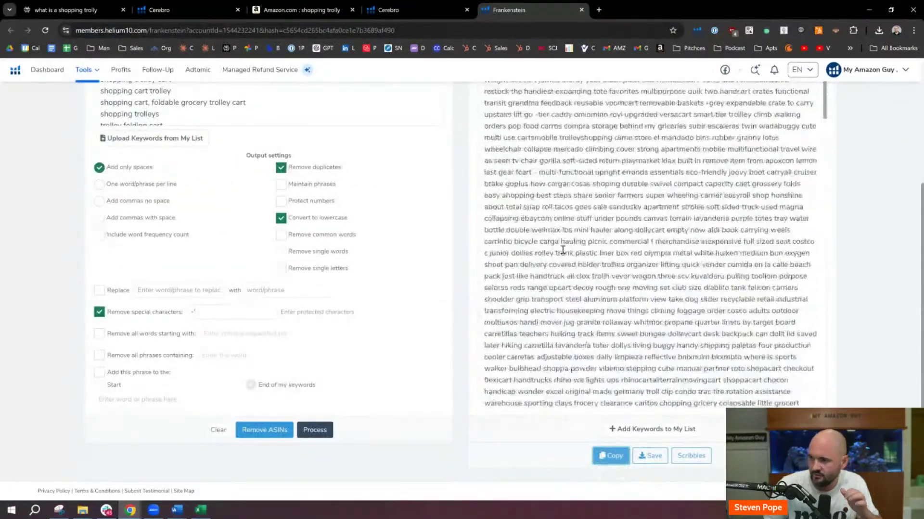
pyautogui.scroll(2, 561, 238)
pyautogui.moveTo(485, 192); pyautogui.dragTo(640, 221)
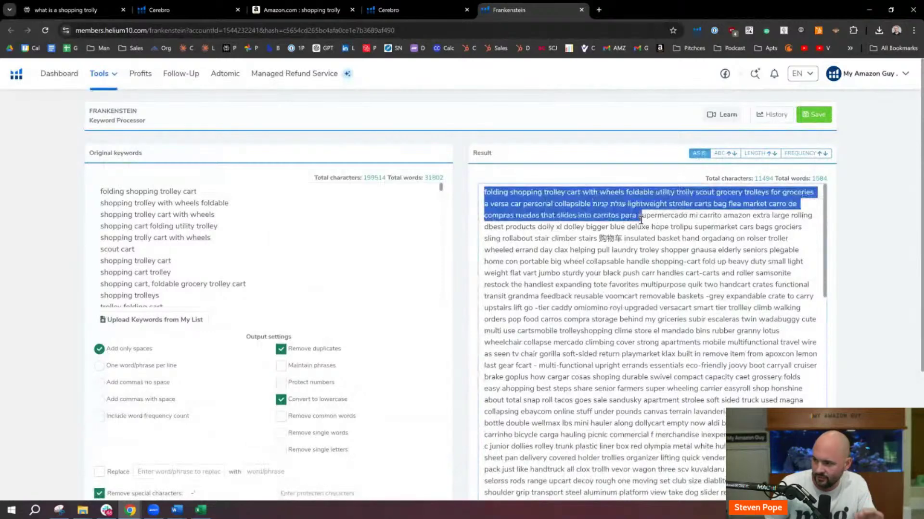
# Step: Ask Perplexity for 25 alt text examples of 100 characters each, using the named expert's My Amazon Guy SOPs/framework and attached words, for Amazon photo SEO
pyautogui.click(68, 9)
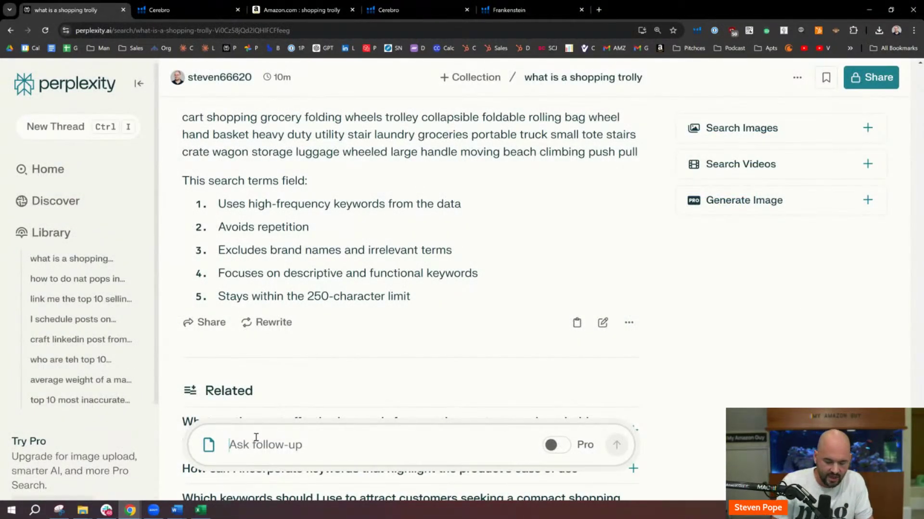
pyautogui.write('I need 10')
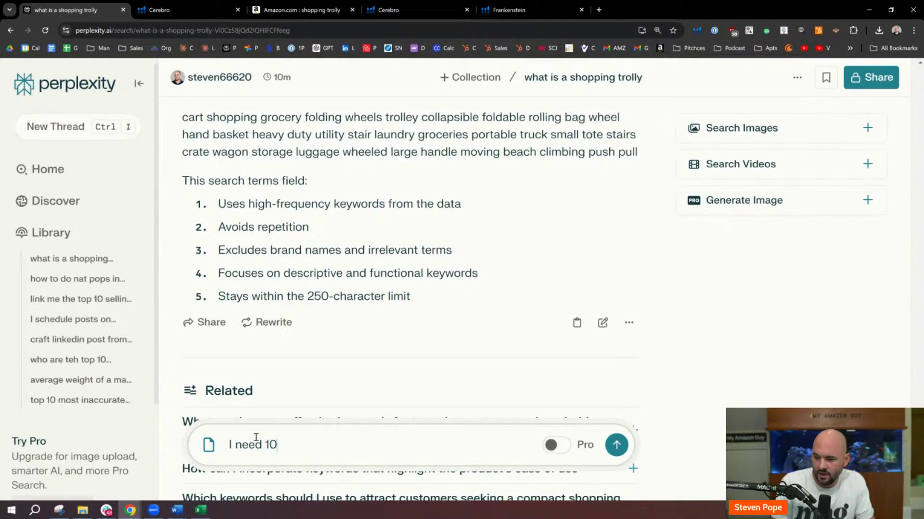
pyautogui.write('0 characters of alt')
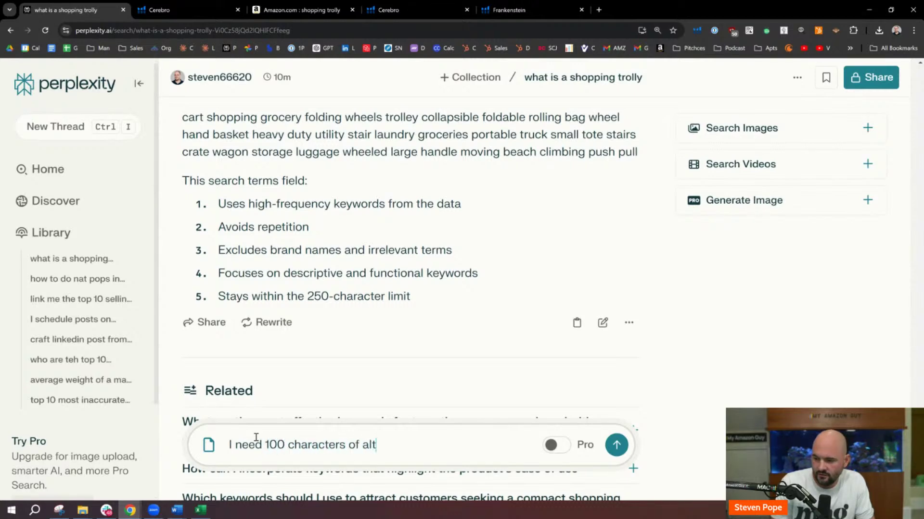
pyautogui.write(' text using steven p')
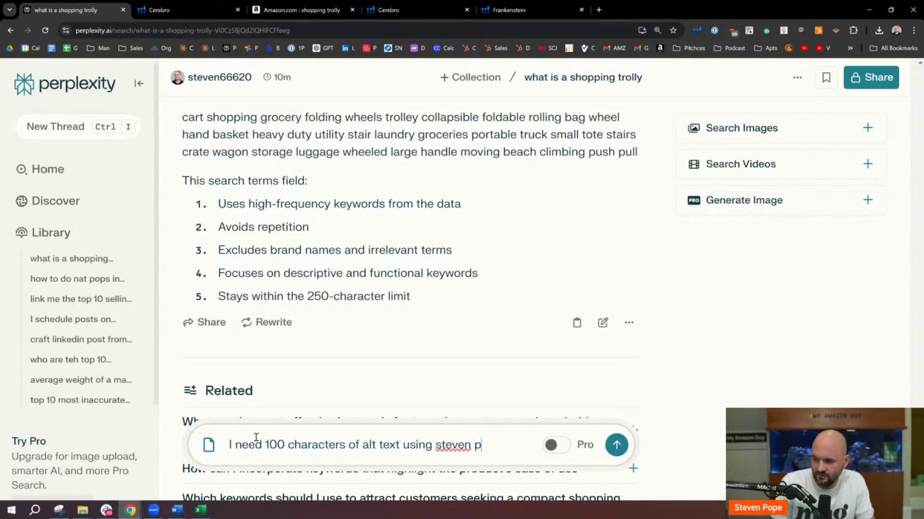
pyautogui.write("ope's my amazong u")
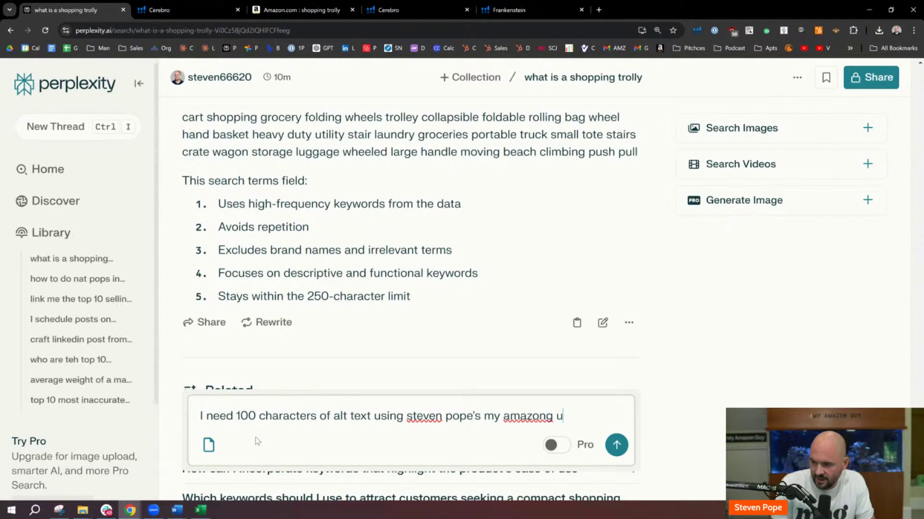
pyautogui.press('BackSpace')
pyautogui.press('BackSpace')
pyautogui.press('BackSpace')
pyautogui.write('guy alt text')
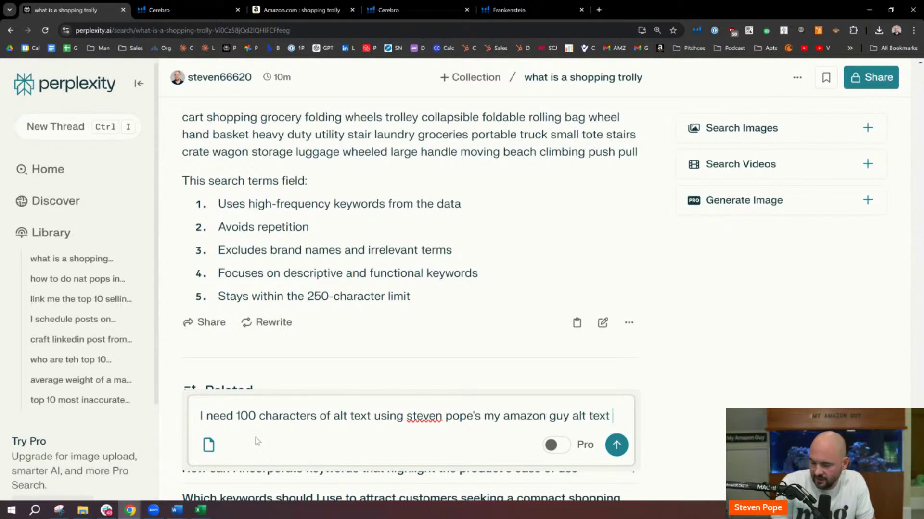
pyautogui.write(' sop/s')
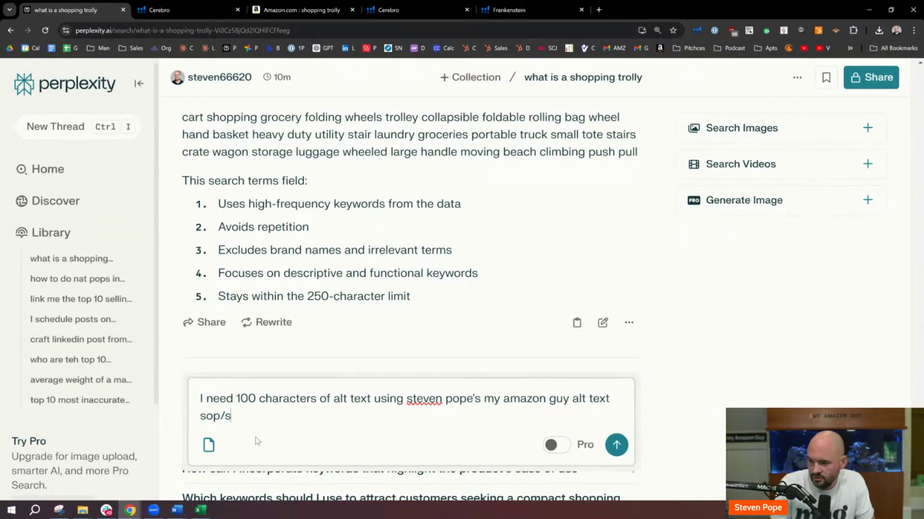
pyautogui.press('BackSpace')
pyautogui.press('BackSpace')
pyautogui.write('s/framewor')
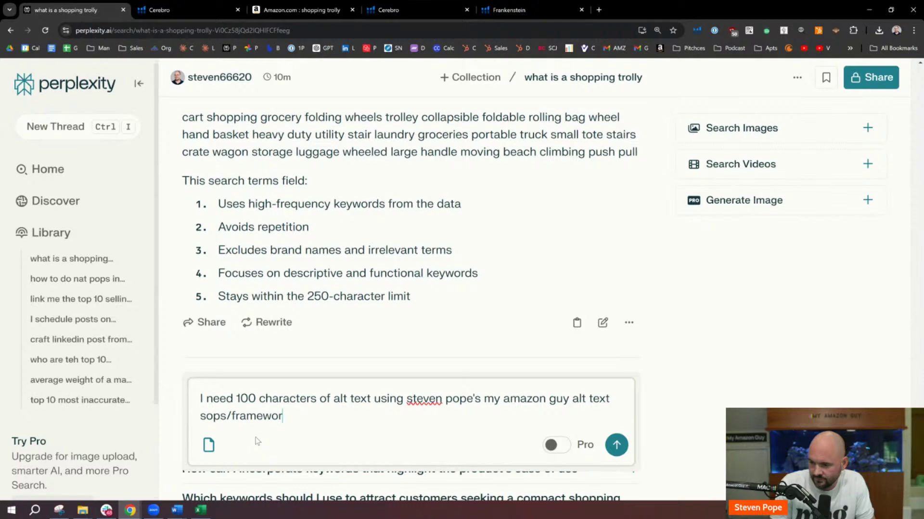
pyautogui.write('k')
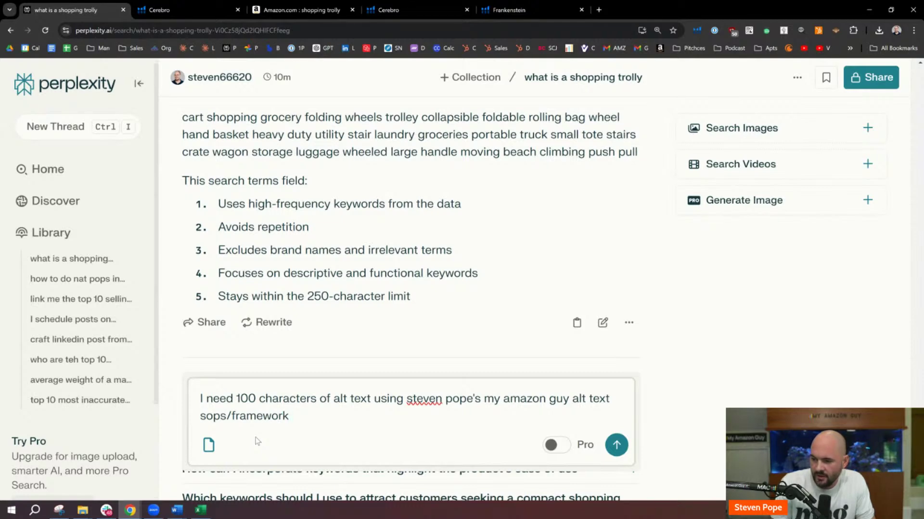
pyautogui.write(' using the attached w')
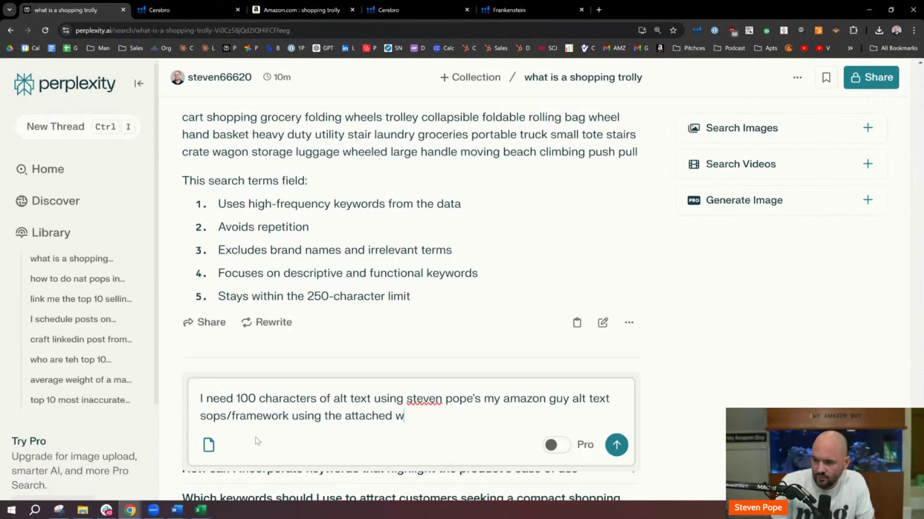
pyautogui.write('ords, spit out')
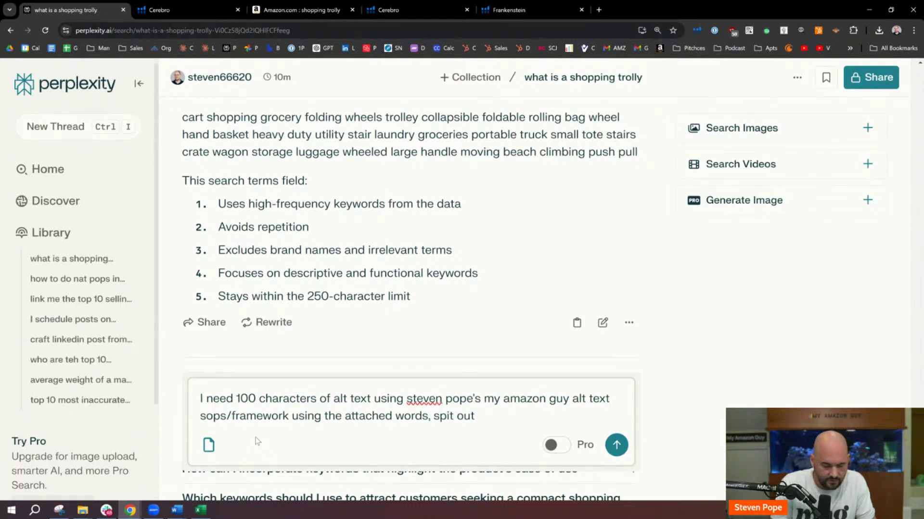
pyautogui.write(' 25 examples')
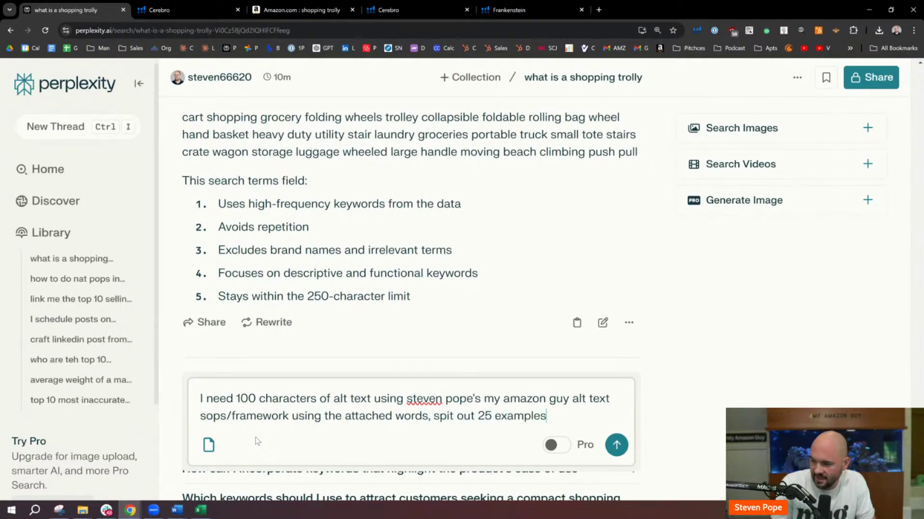
pyautogui.write(' of 100 characters each')
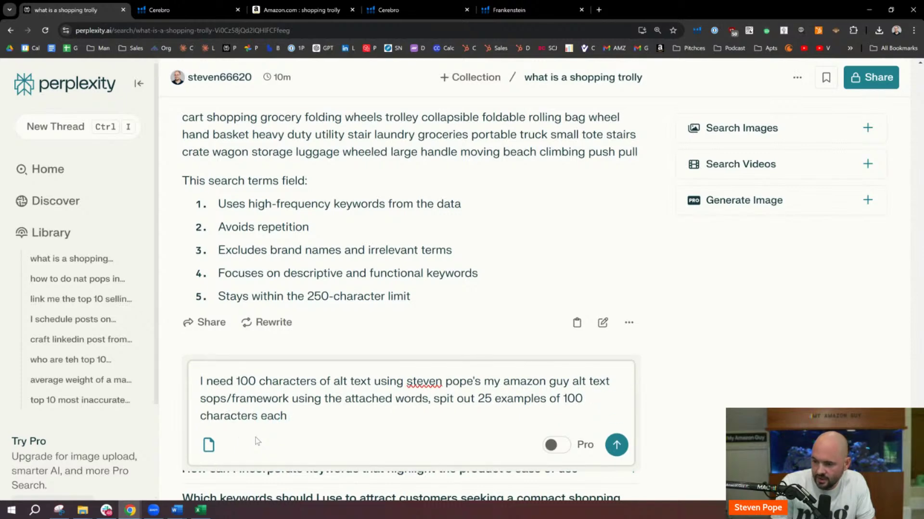
pyautogui.write(' to maximize m')
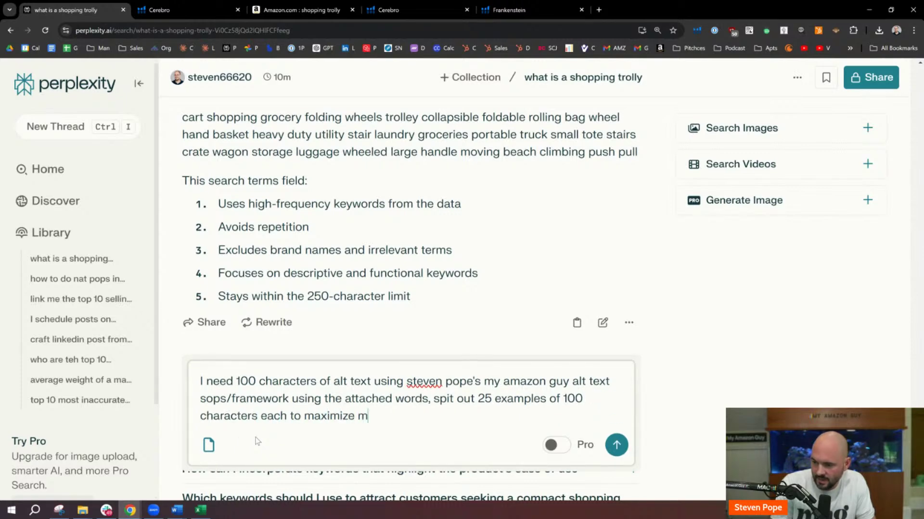
pyautogui.write('y photo seo on amazon')
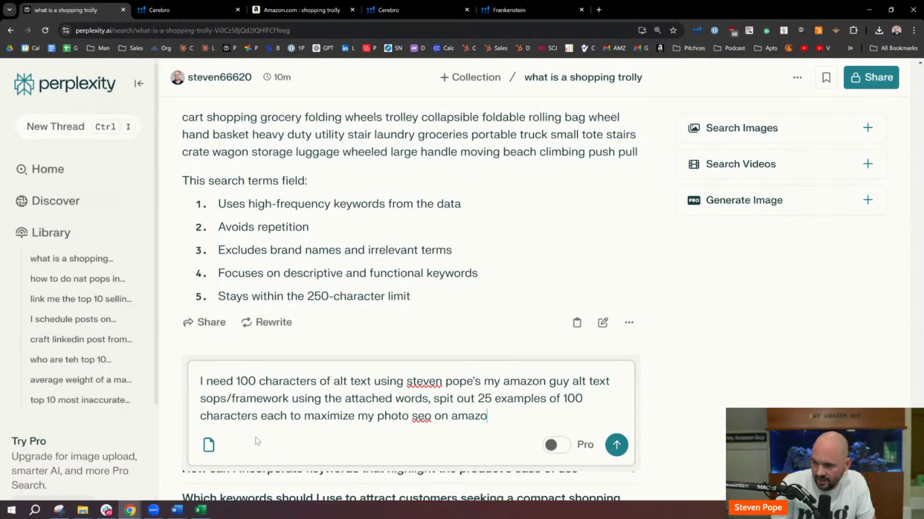
pyautogui.click(616, 445)
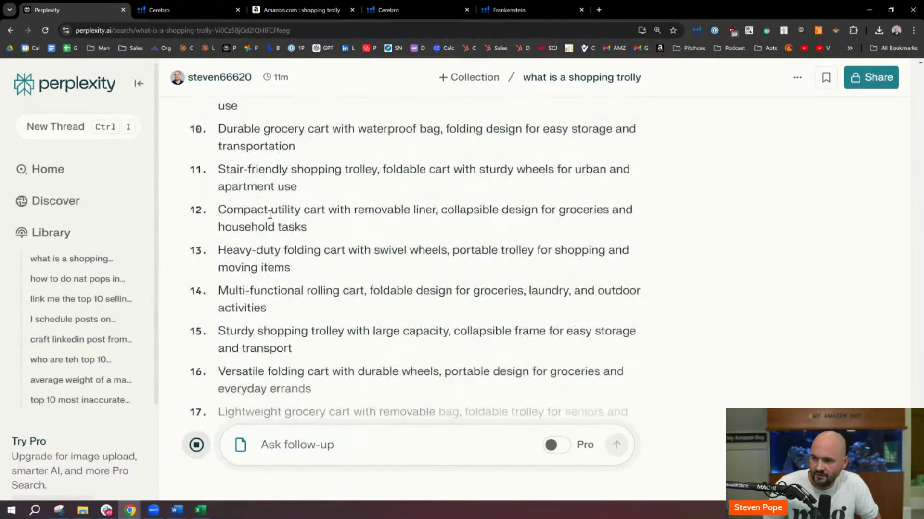
# Step: Review the generated alt text examples, highlighting example 12 and the word "with" in example 17
pyautogui.moveTo(225, 210); pyautogui.dragTo(625, 223)
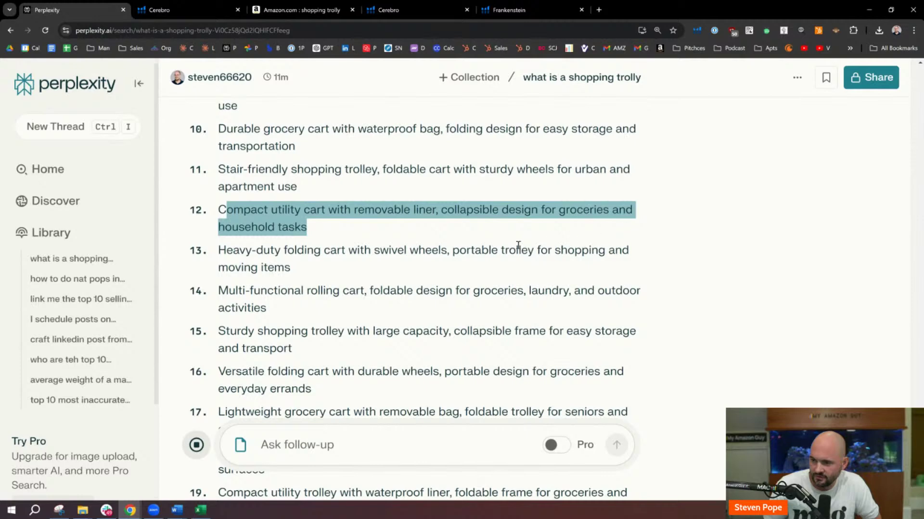
pyautogui.scroll(-2, 461, 246)
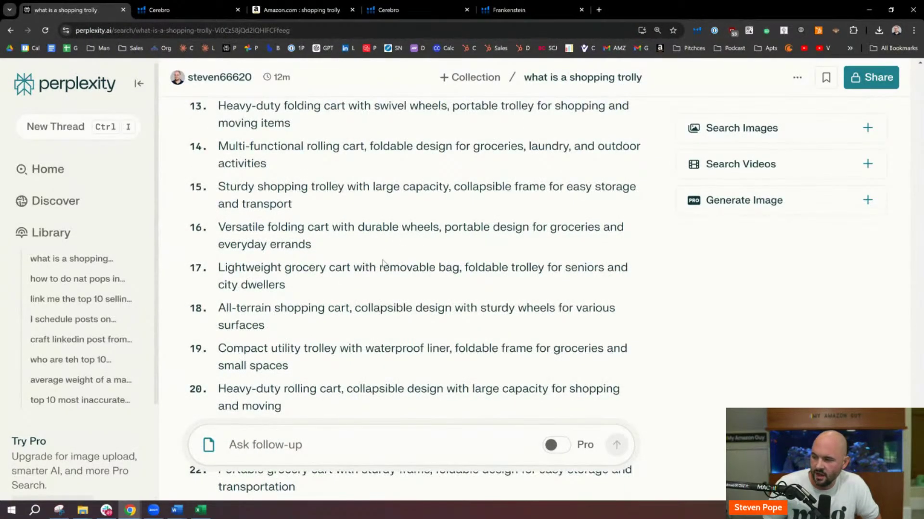
pyautogui.scroll(-1, 380, 264)
pyautogui.doubleClick(362, 219)
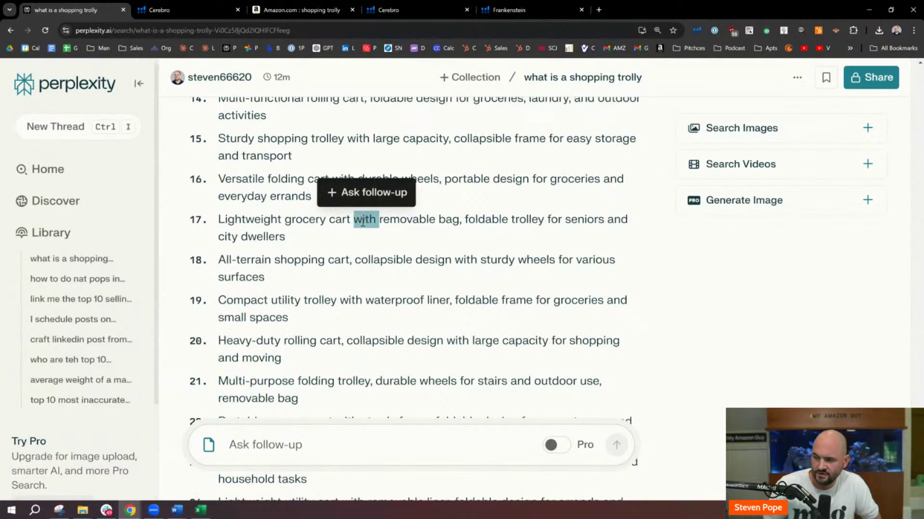
pyautogui.click(340, 435)
pyautogui.scroll(-6, 310, 358)
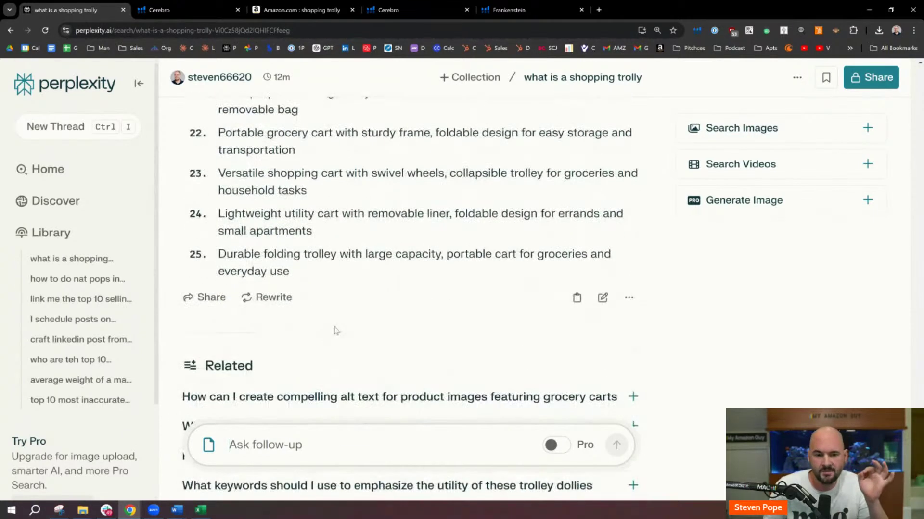
pyautogui.scroll(3, 363, 334)
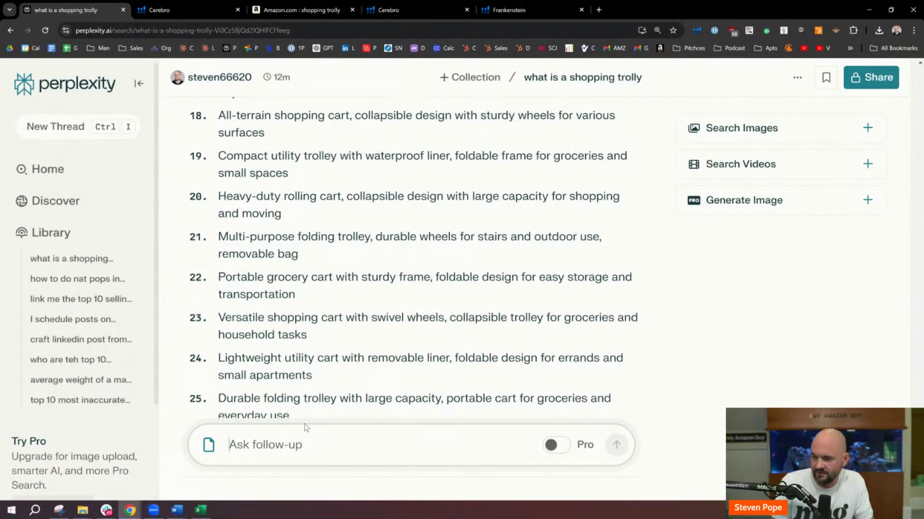
# Step: Have Perplexity rerun the alt text without commas or actual sentences, using just keywords from the provided list, and highlight example 1
pyautogui.write('remove commas, ')
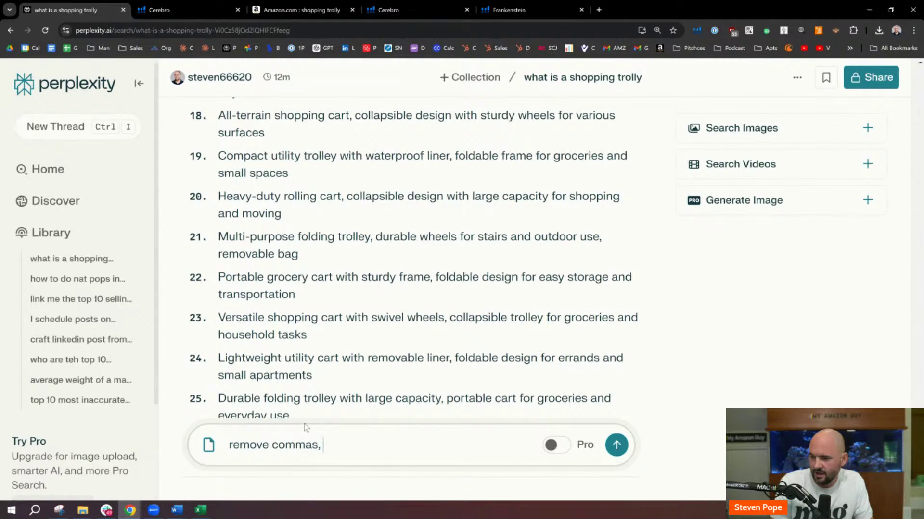
pyautogui.write('dont use ')
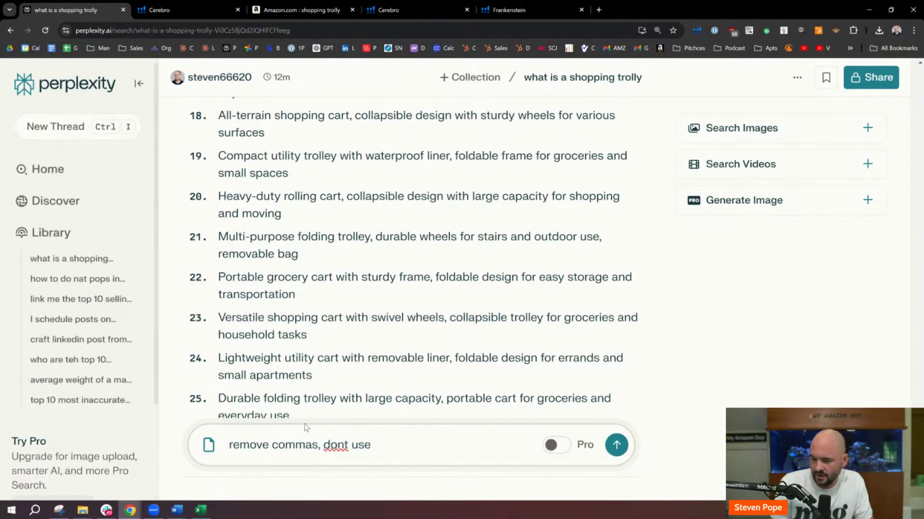
pyautogui.write('actual setennces,')
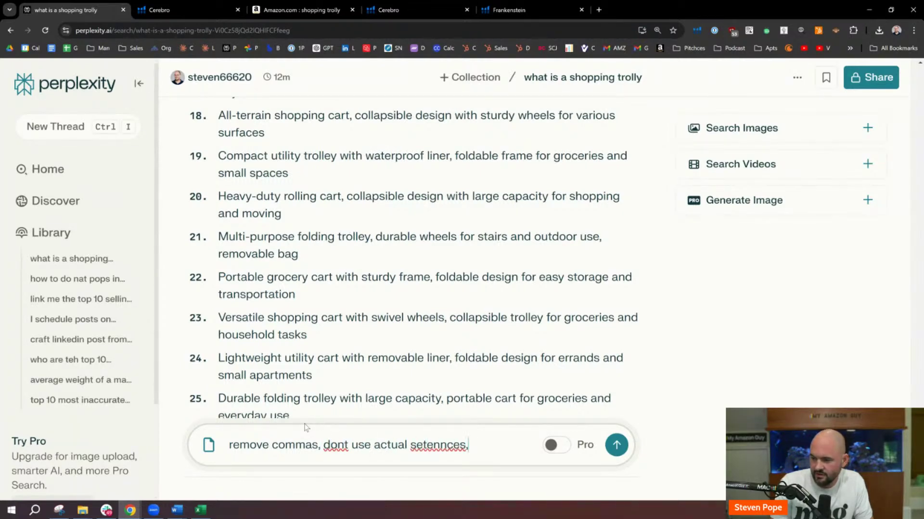
pyautogui.press('BackSpace')
pyautogui.press('BackSpace')
pyautogui.press('BackSpace')
pyautogui.press('BackSpace')
pyautogui.press('BackSpace')
pyautogui.write('ces, just keywor')
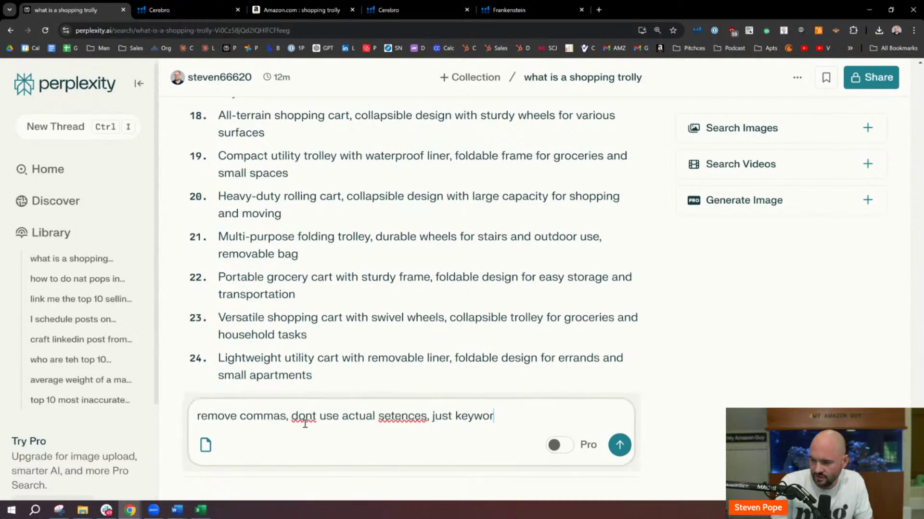
pyautogui.write('ds from the list ')
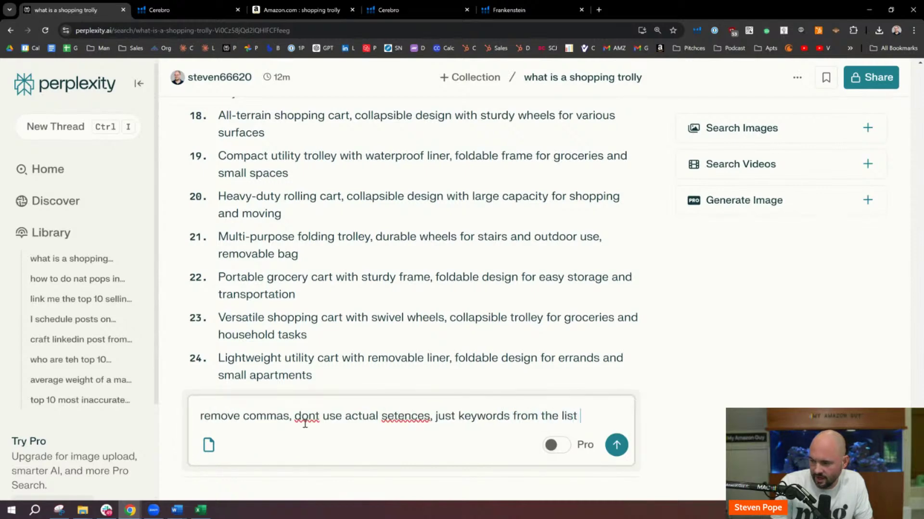
pyautogui.write('I provided and rerun')
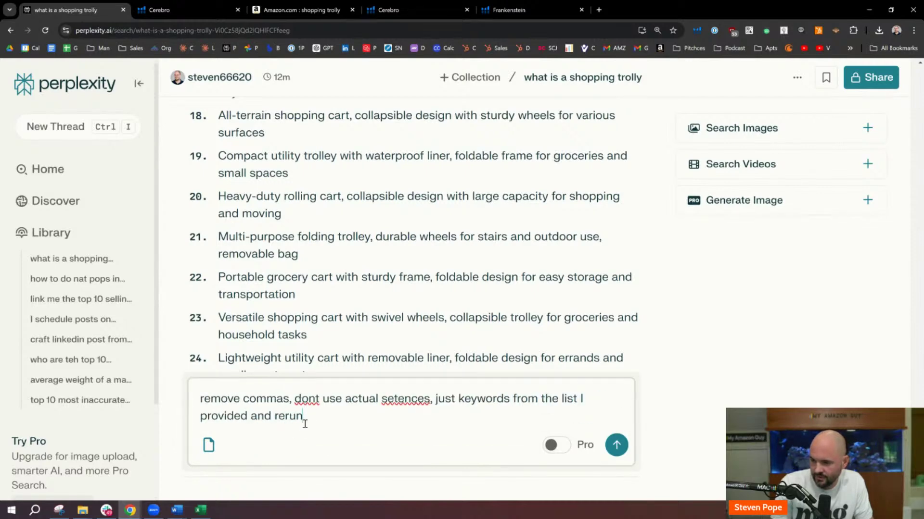
pyautogui.press('Return')
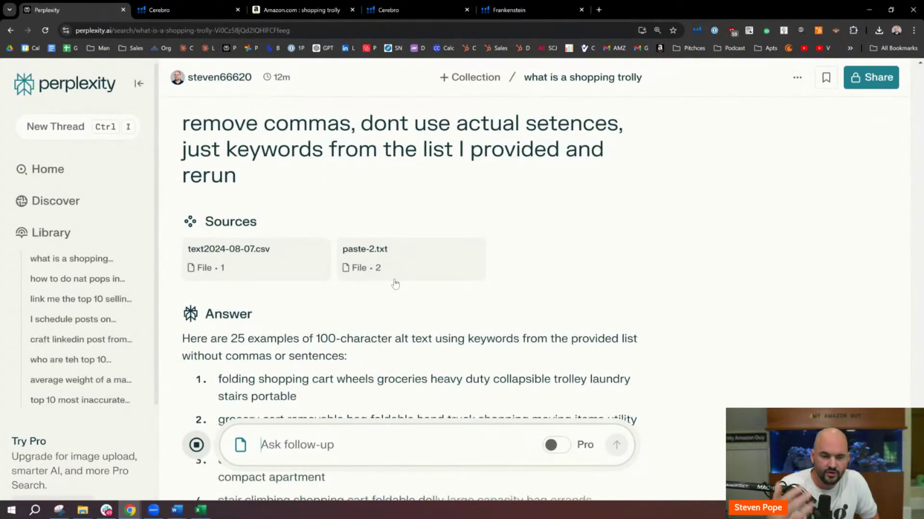
pyautogui.scroll(-4, 496, 249)
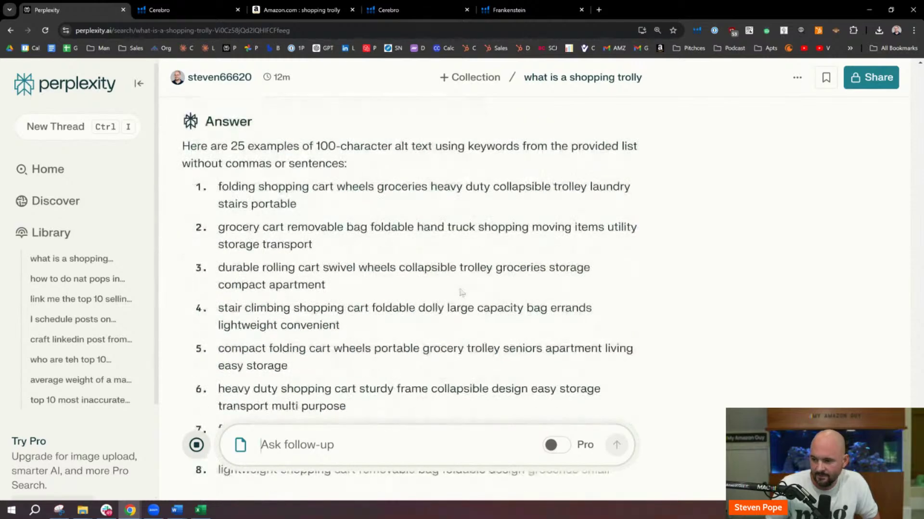
pyautogui.moveTo(221, 187); pyautogui.dragTo(357, 204)
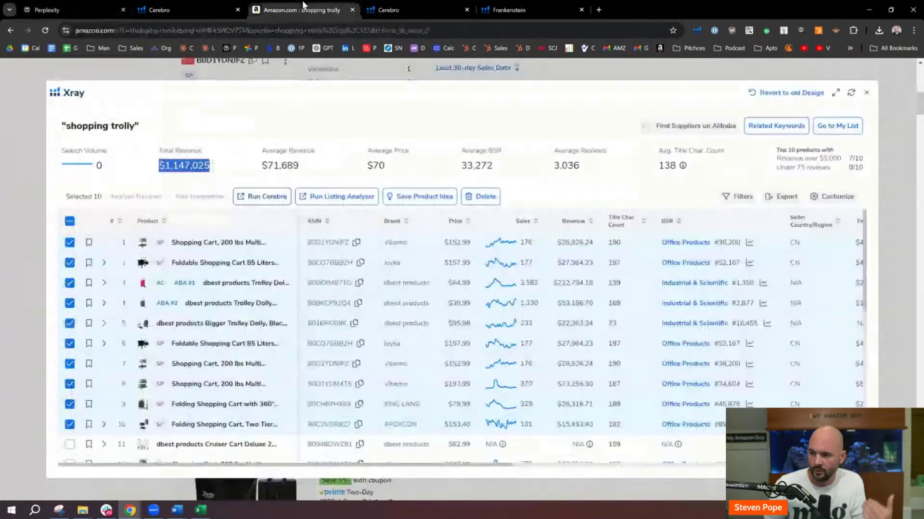
# Step: Switch to the Amazon shopping trolly results, close Xray, and open the red dbest products Trolley Dolly listing in a new tab
pyautogui.click(298, 10)
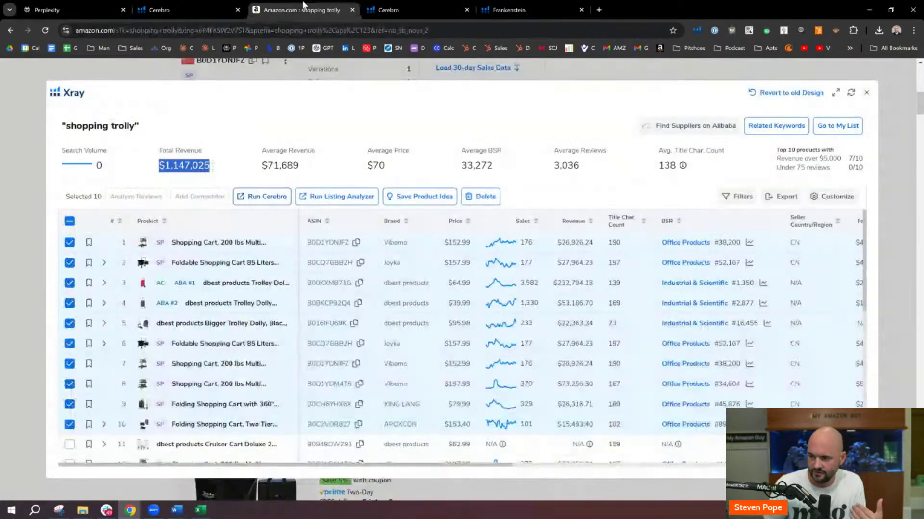
pyautogui.click(126, 231)
pyautogui.moveTo(89, 197); pyautogui.dragTo(81, 195)
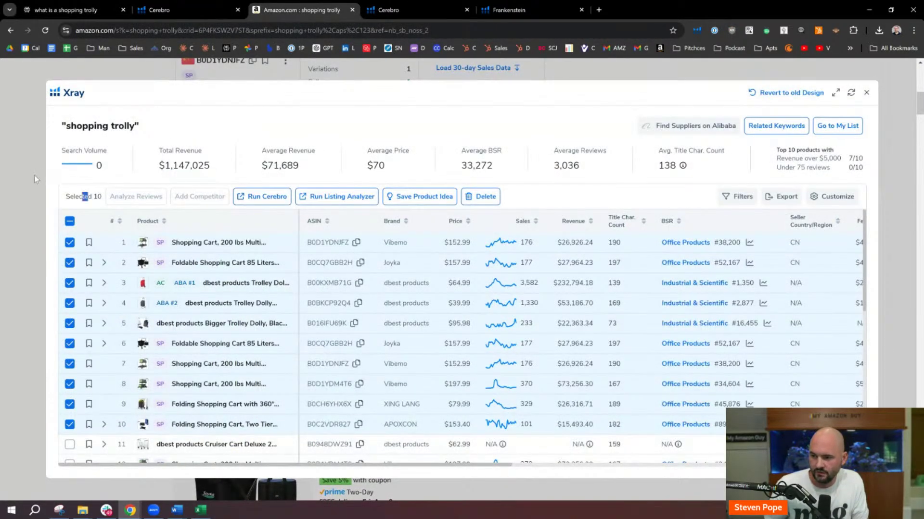
pyautogui.click(866, 92)
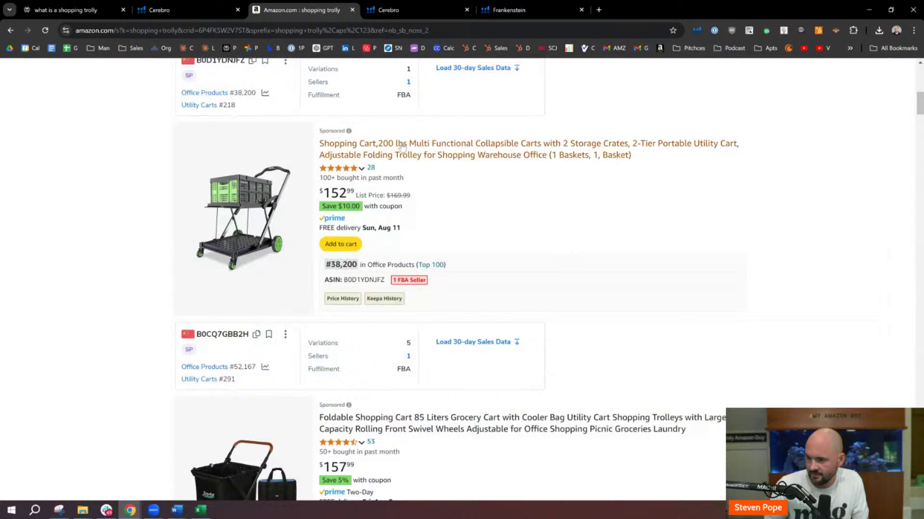
pyautogui.scroll(-12, 405, 147)
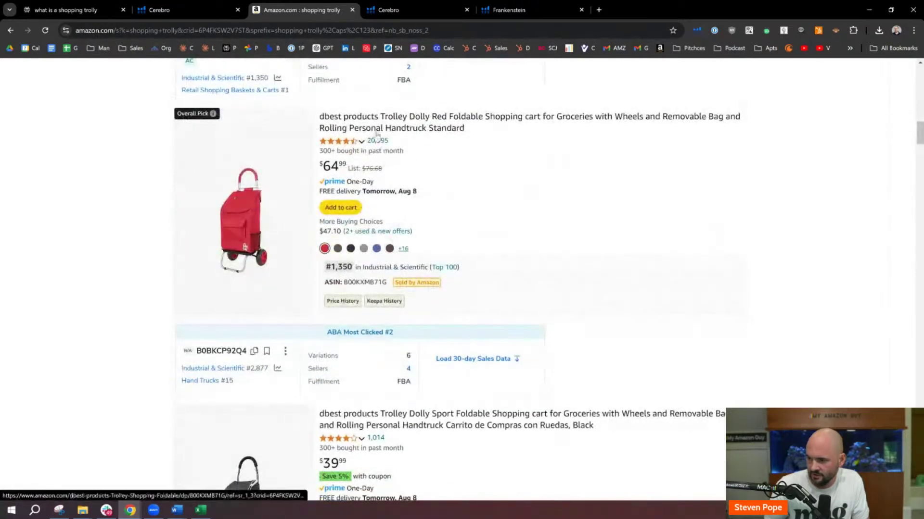
pyautogui.keyDown('ctrl'); pyautogui.click(369, 120); pyautogui.keyUp('ctrl')
pyautogui.hotkey('ctrl', 'Tab')
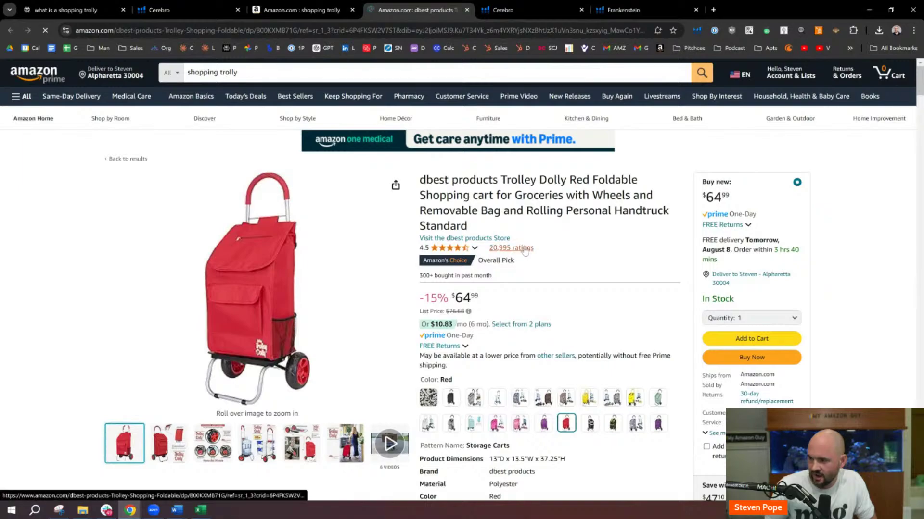
# Step: Find the listing's From the manufacturer images and overlay their alt text using the browser extension
pyautogui.moveTo(921, 93); pyautogui.dragTo(921, 96)
pyautogui.scroll(-20, 921, 99)
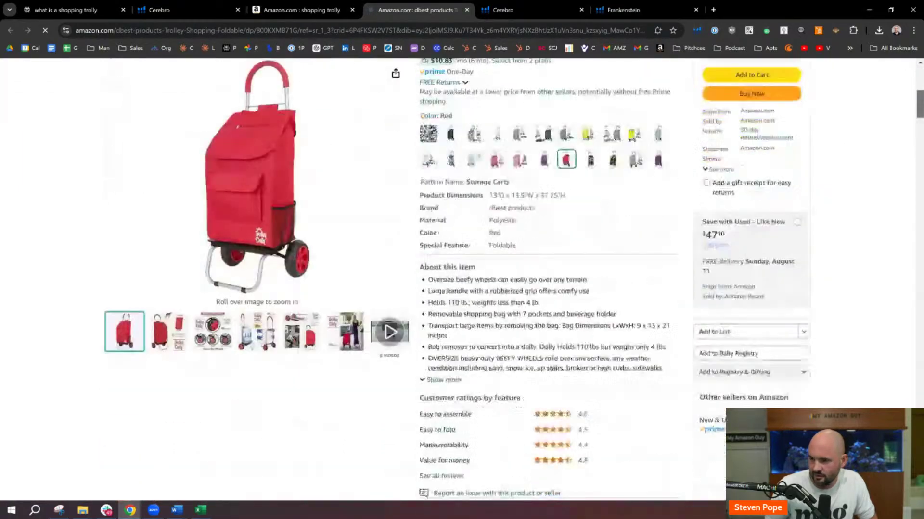
pyautogui.scroll(2, 462, 279)
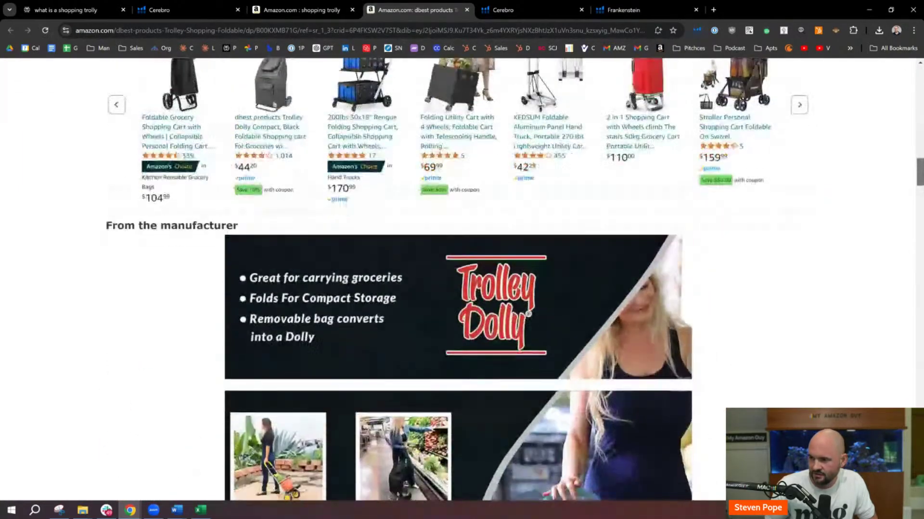
pyautogui.scroll(-13, 462, 279)
pyautogui.scroll(10, 509, 213)
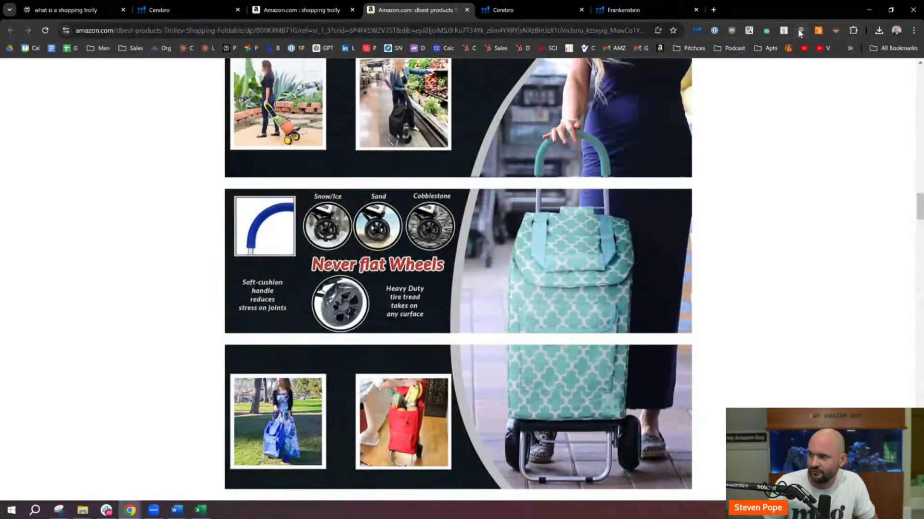
pyautogui.click(800, 31)
pyautogui.scroll(2, 766, 106)
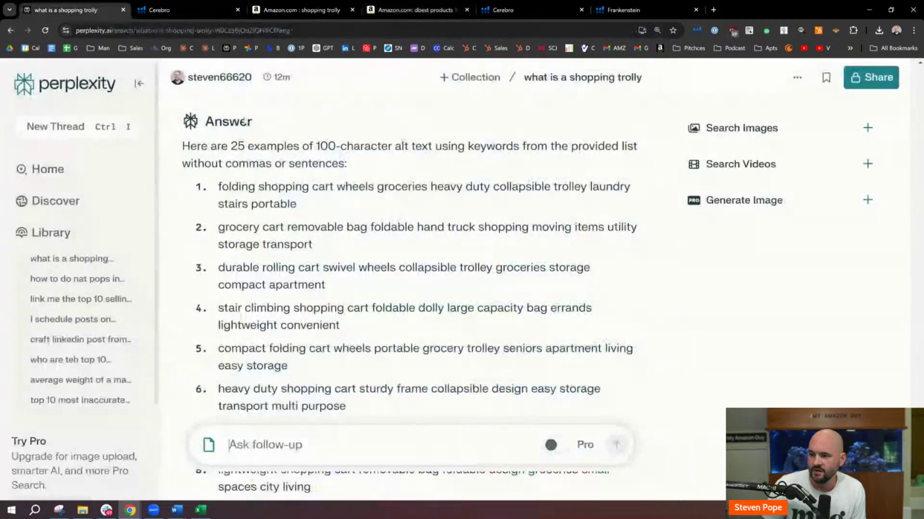
# Step: Compare Perplexity's alt text example 1, highlighted, with the image alt text on the dbest products listing
pyautogui.click(77, 10)
pyautogui.moveTo(219, 186); pyautogui.dragTo(319, 208)
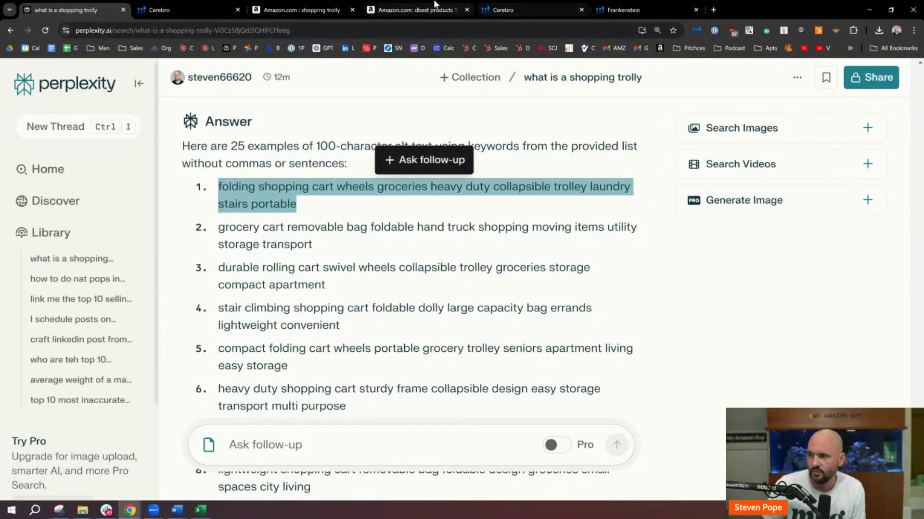
pyautogui.click(413, 10)
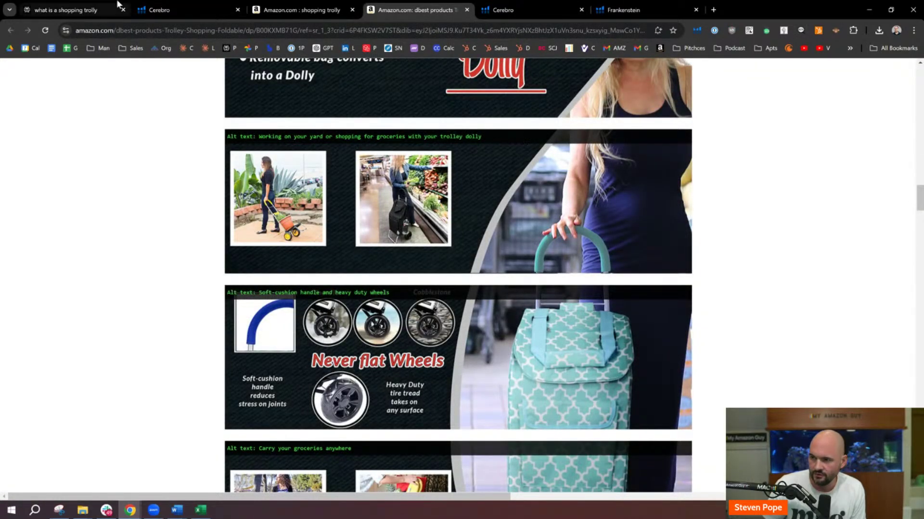
# Step: Ask Perplexity for 200 characters of top misspellings, split in half for 2 photos, and another 2 for Spanish keywords with highest volumes
pyautogui.click(104, 10)
pyautogui.scroll(-3, 359, 266)
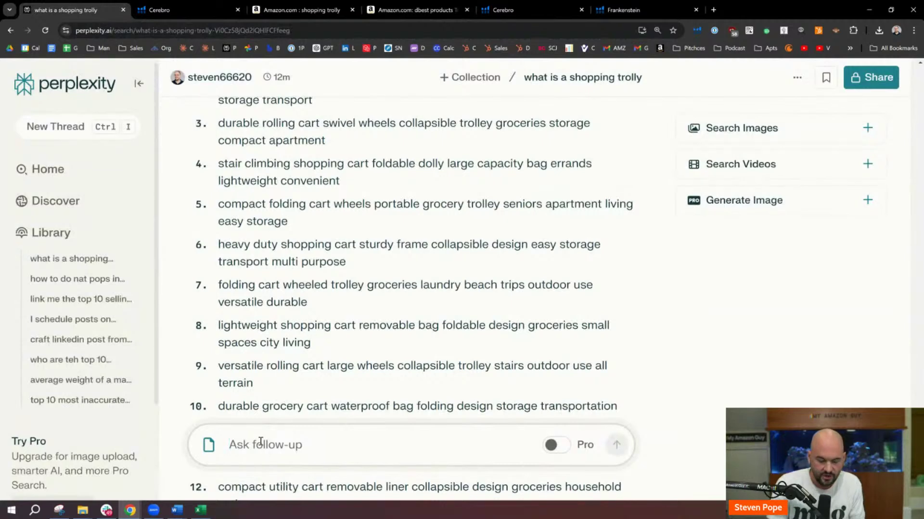
pyautogui.write('give me')
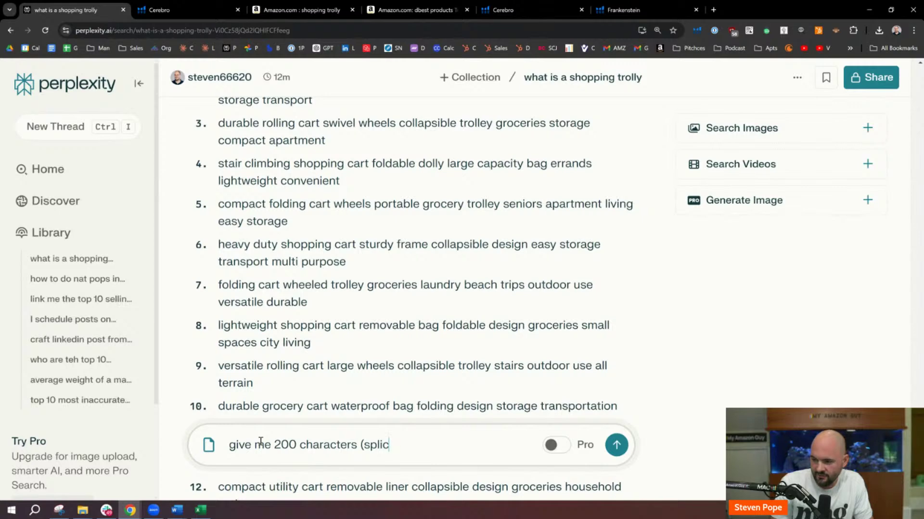
pyautogui.write('200 characters (split in half for 2 photos')
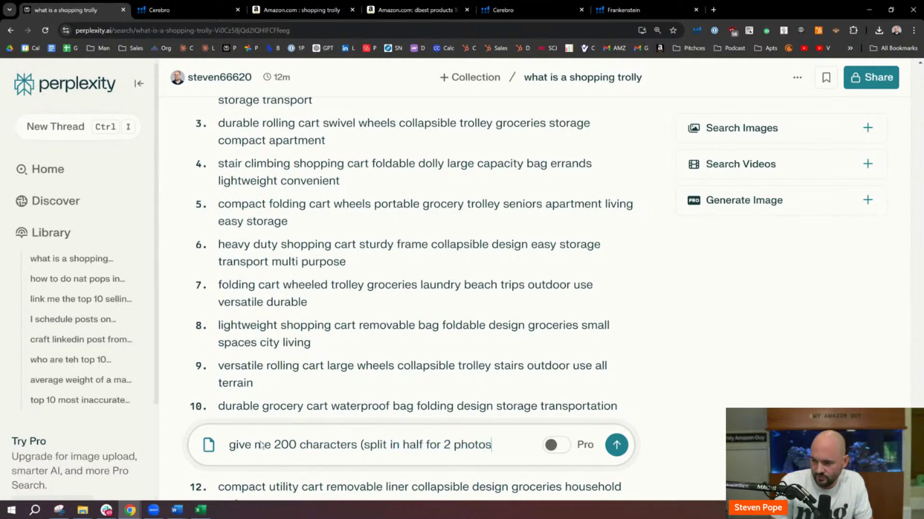
pyautogui.write(') of the top mispel')
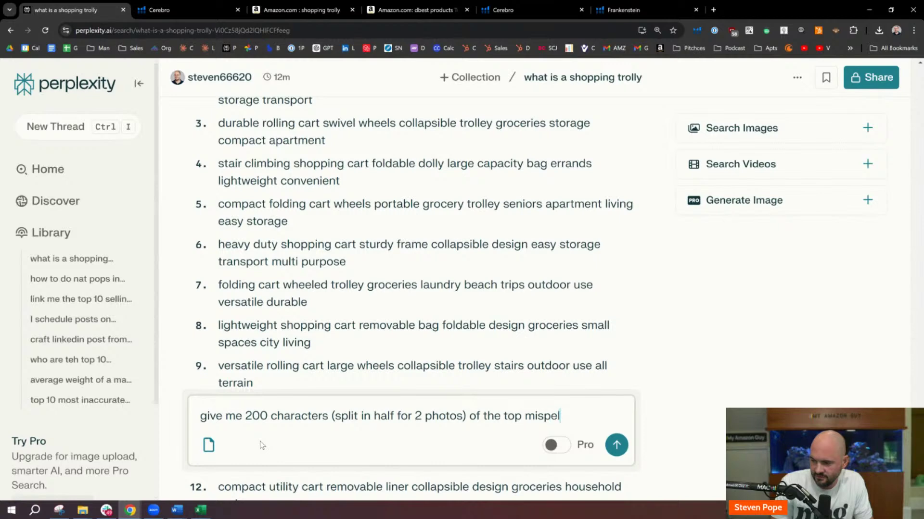
pyautogui.write('llings and another 2 f')
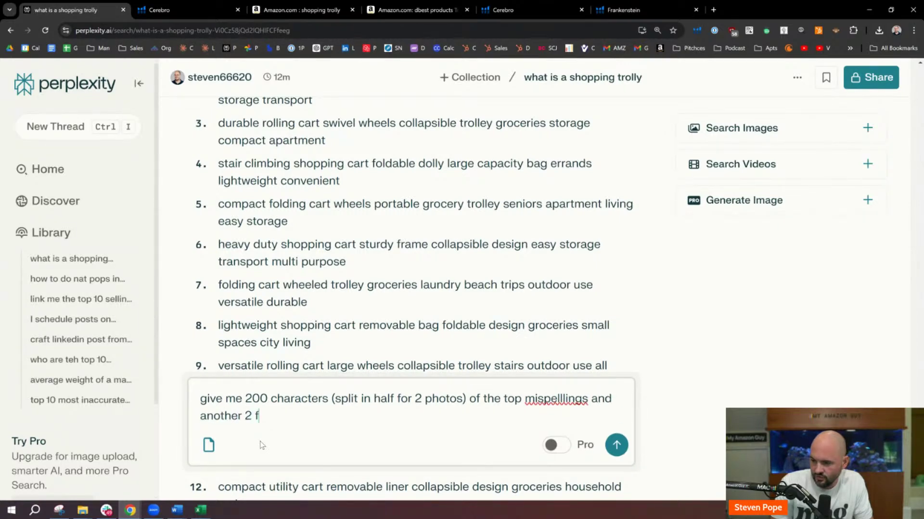
pyautogui.write('or spanish keywords')
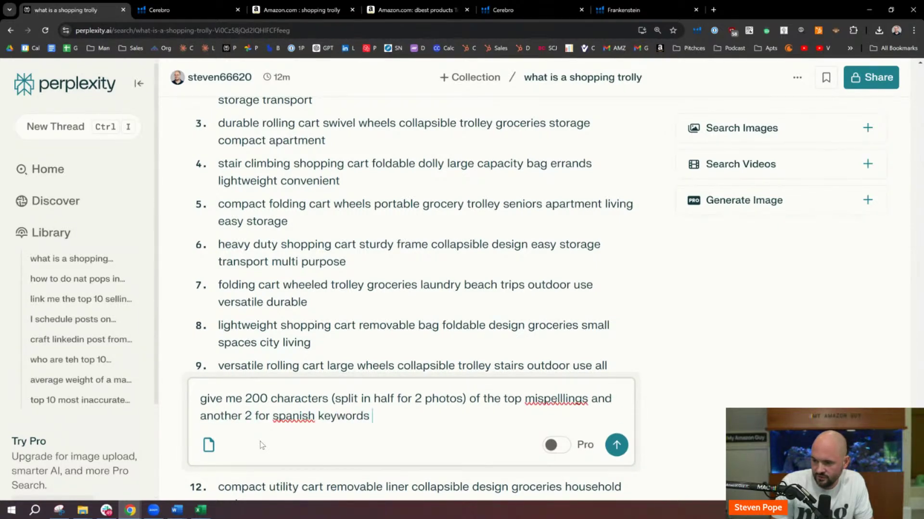
pyautogui.write(' with highest')
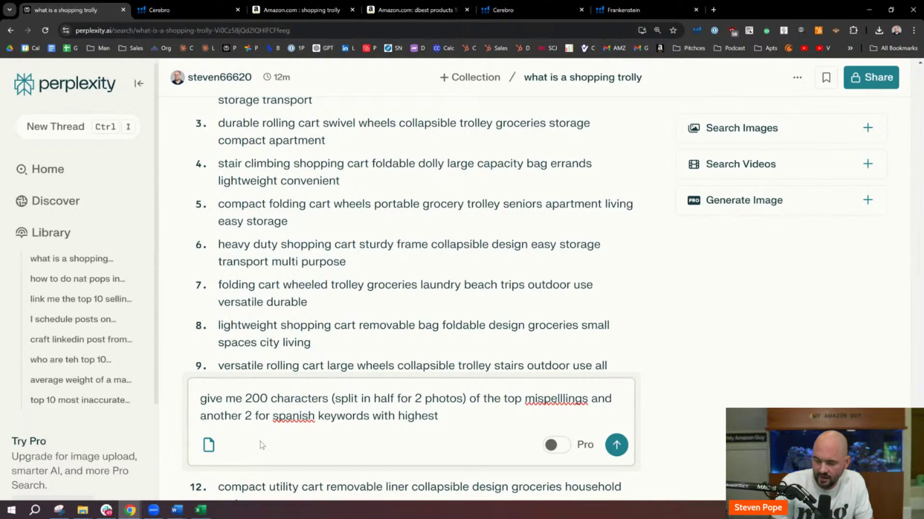
pyautogui.write(' volumes')
pyautogui.press('Return')
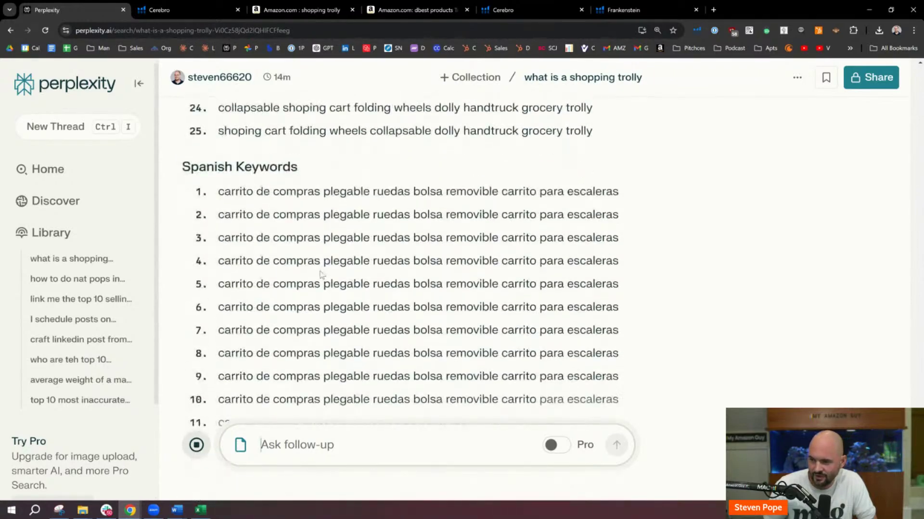
# Step: Review the misspelling and Spanish keyword lists, highlighting Spanish line 1 and misspelling line 24, and return to the dbest products listing
pyautogui.scroll(8, 308, 279)
pyautogui.scroll(3, 299, 281)
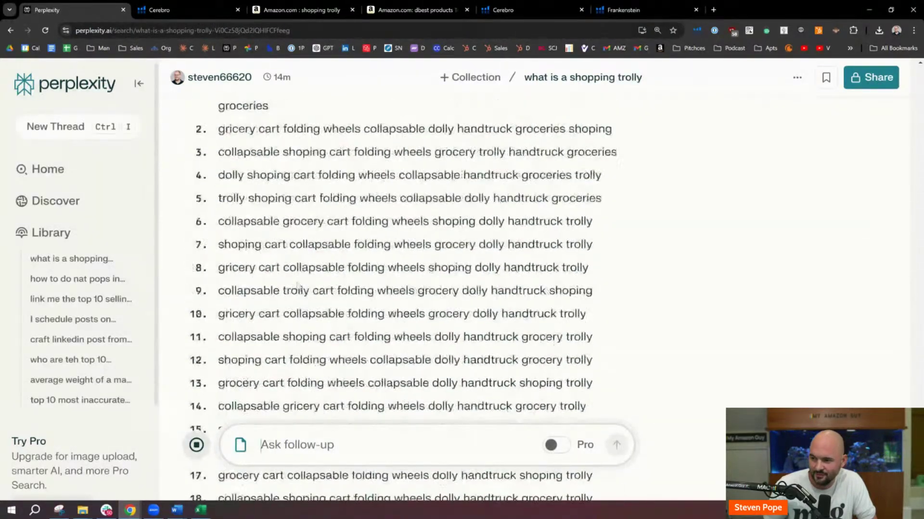
pyautogui.scroll(-13, 332, 289)
pyautogui.scroll(-9, 308, 312)
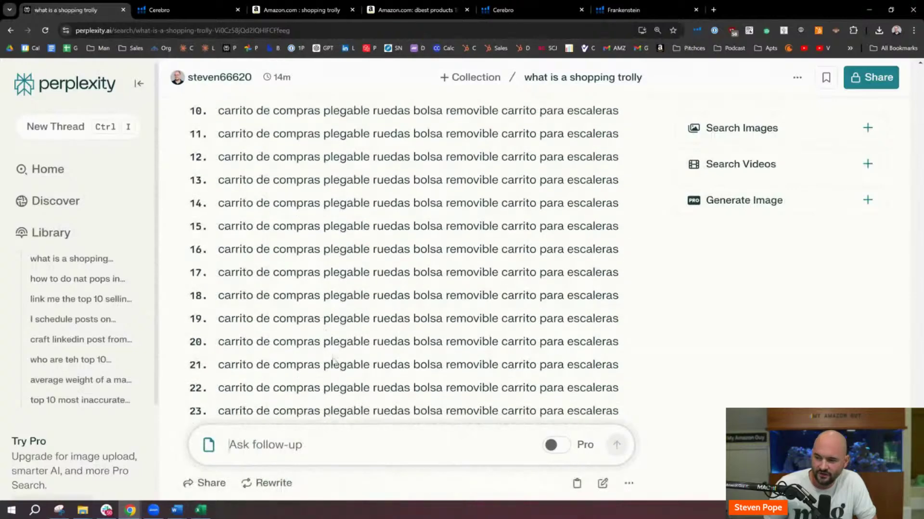
pyautogui.click(275, 446)
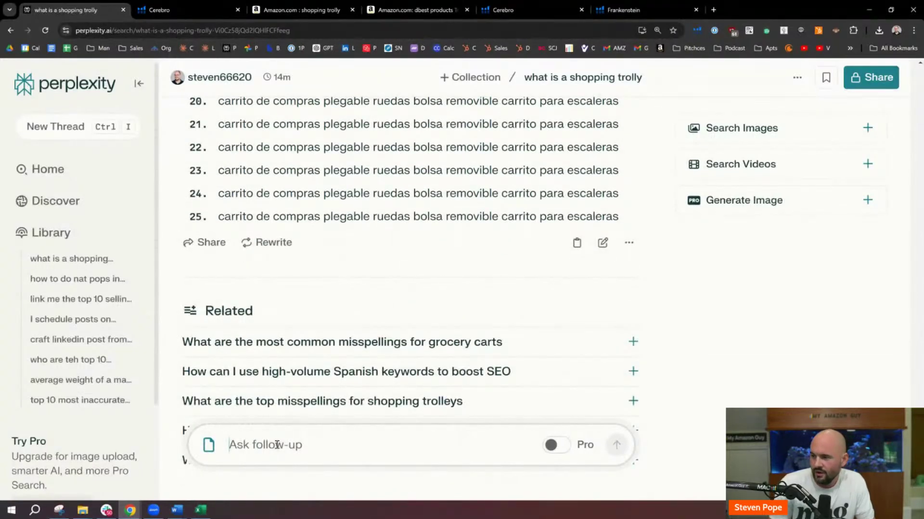
pyautogui.scroll(12, 326, 236)
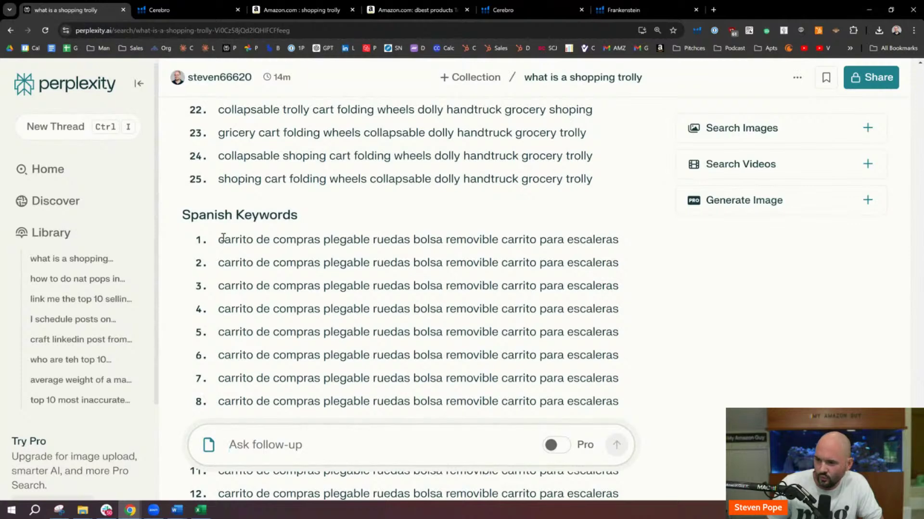
pyautogui.moveTo(223, 239); pyautogui.dragTo(632, 241)
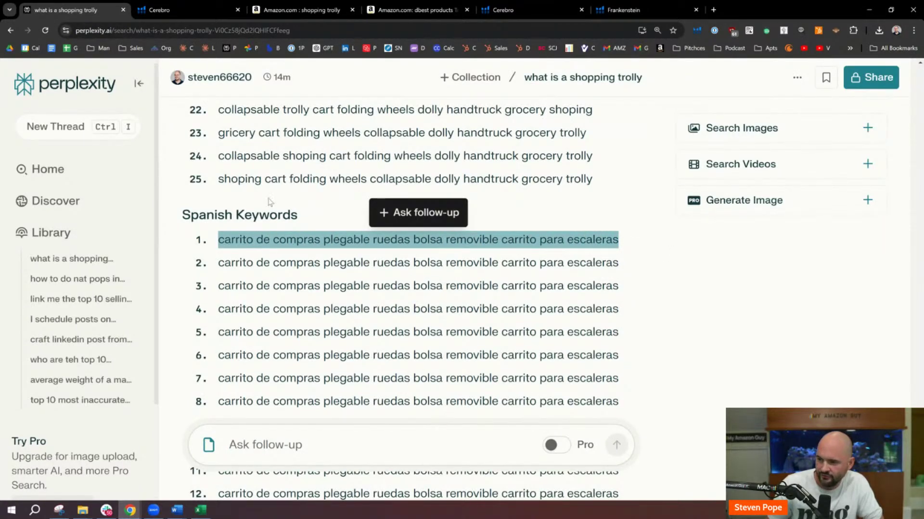
pyautogui.moveTo(219, 176); pyautogui.dragTo(607, 194)
pyautogui.scroll(3, 515, 239)
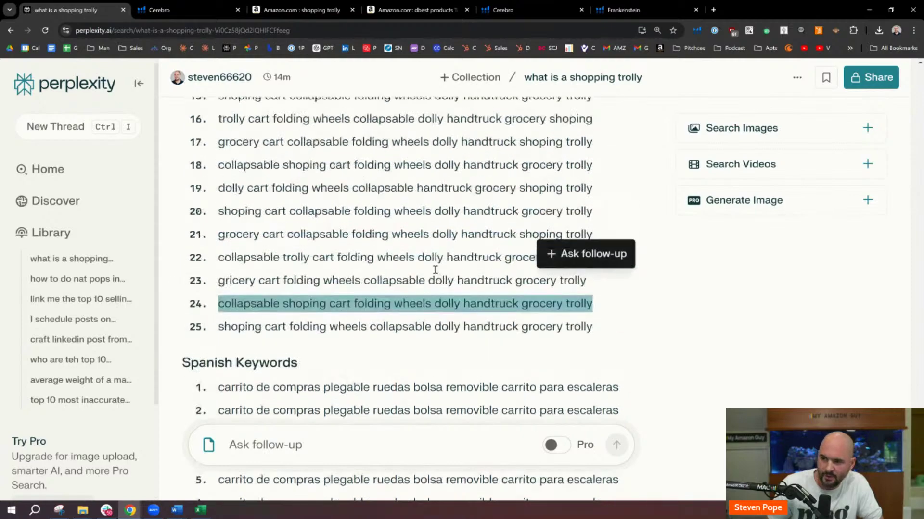
pyautogui.scroll(8, 434, 270)
pyautogui.click(408, 6)
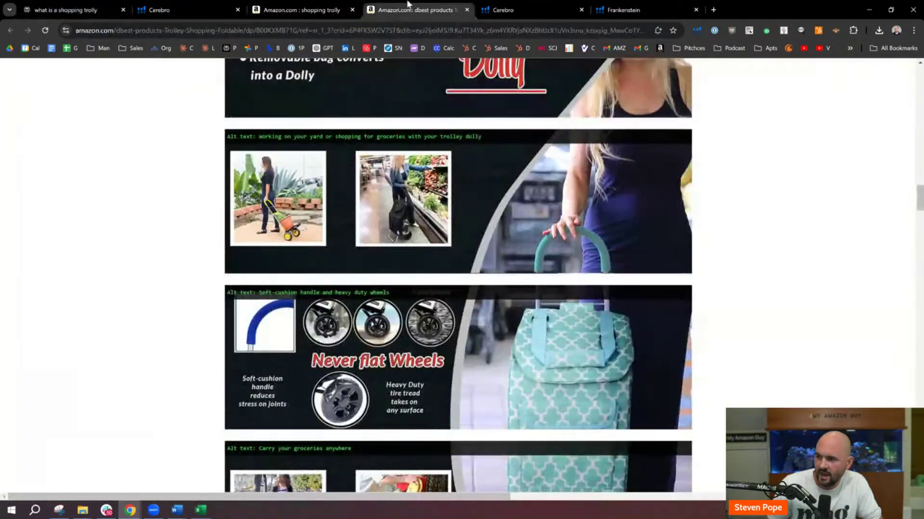
# Step: Examine the alt text on the dbest listing's comparison chart and From the manufacturer images, and hide the overlay
pyautogui.scroll(-10, 186, 230)
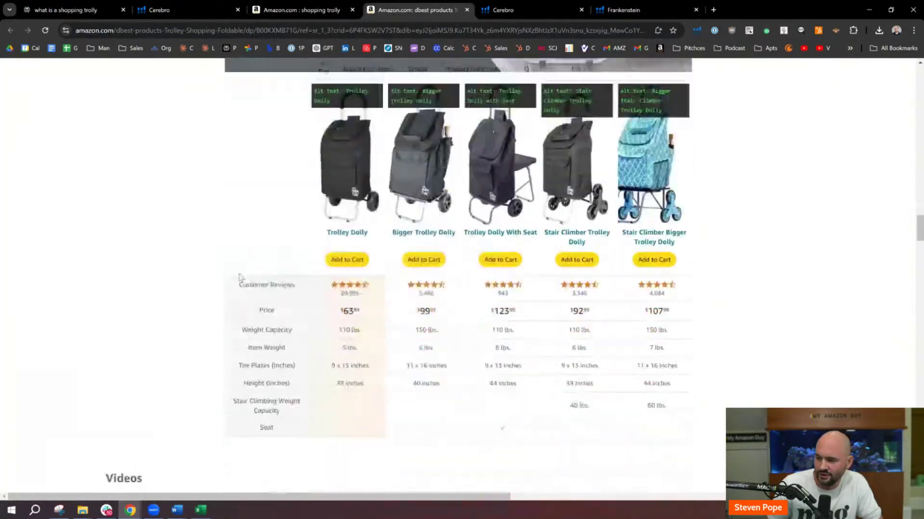
pyautogui.scroll(10, 194, 245)
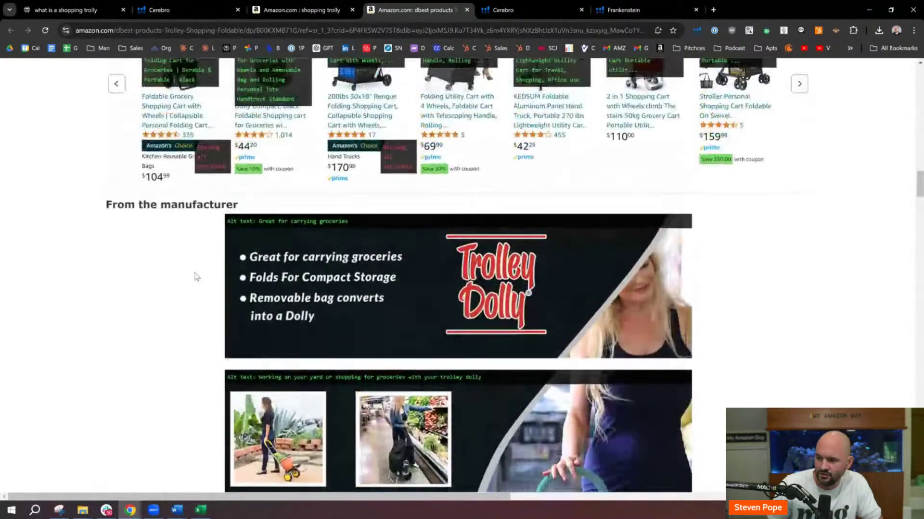
pyautogui.scroll(-4, 232, 278)
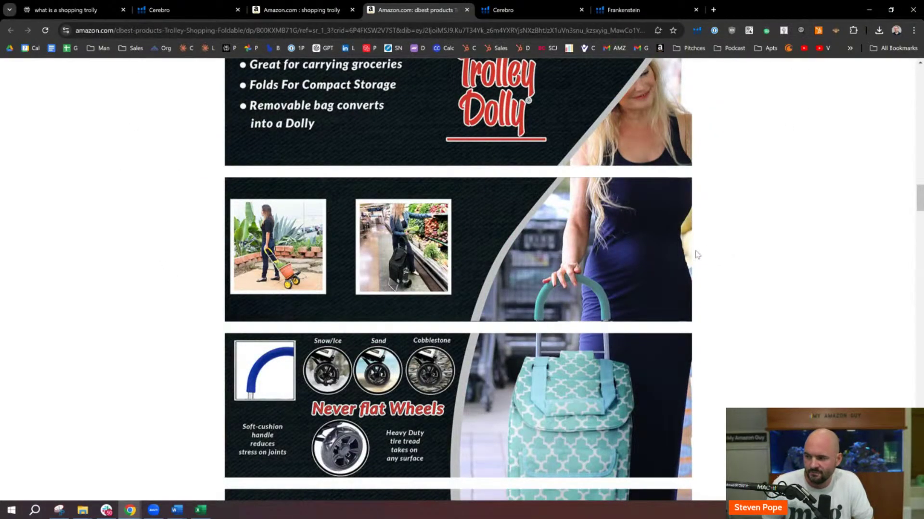
pyautogui.scroll(7, 697, 255)
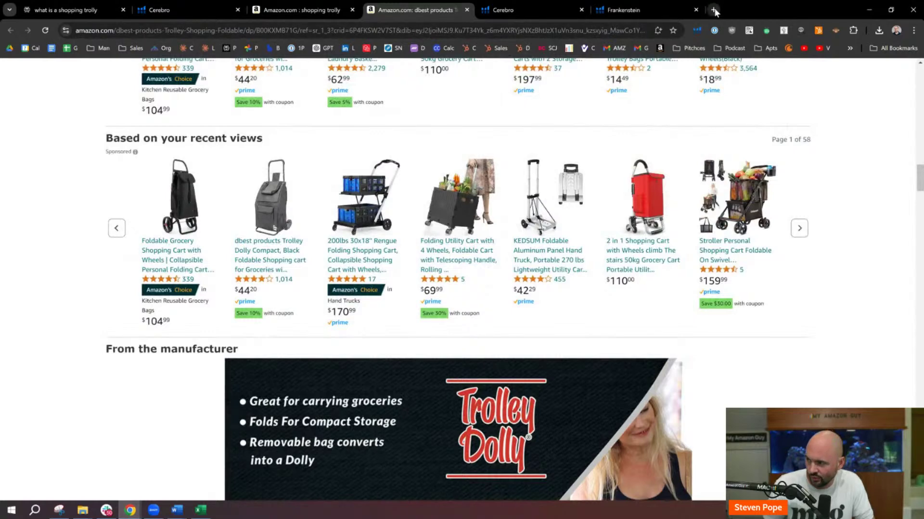
# Step: Open the Age of Sage store on Amazon in a new tab and go to its four-pack Macho soap listing
pyautogui.click(714, 10)
pyautogui.write('amazon.com')
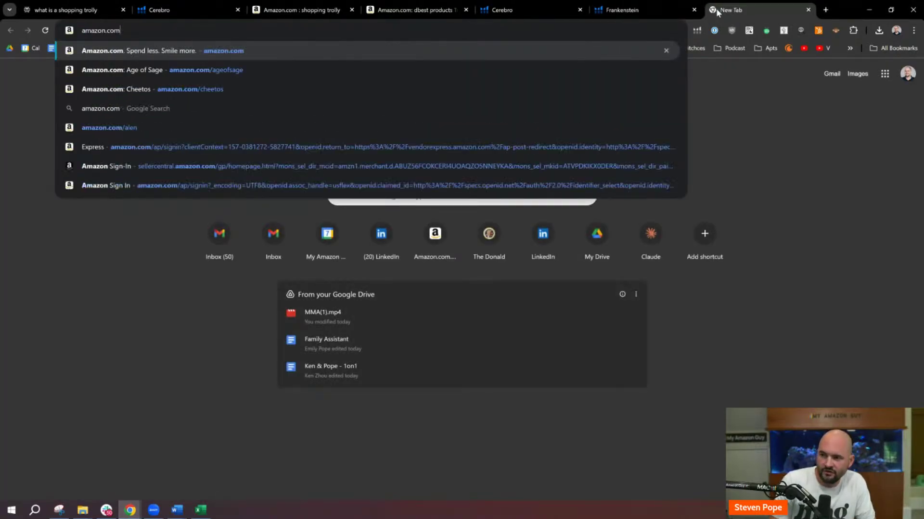
pyautogui.press('Down')
pyautogui.press('Return')
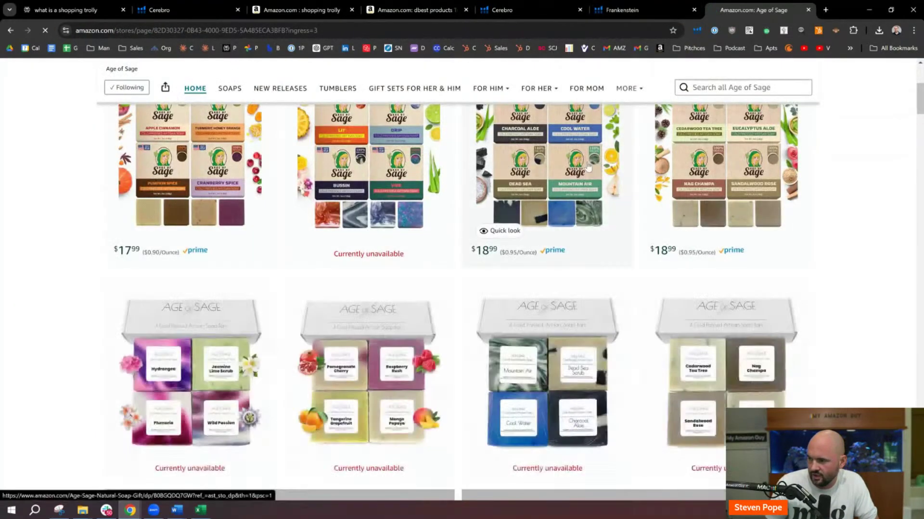
pyautogui.click(571, 226)
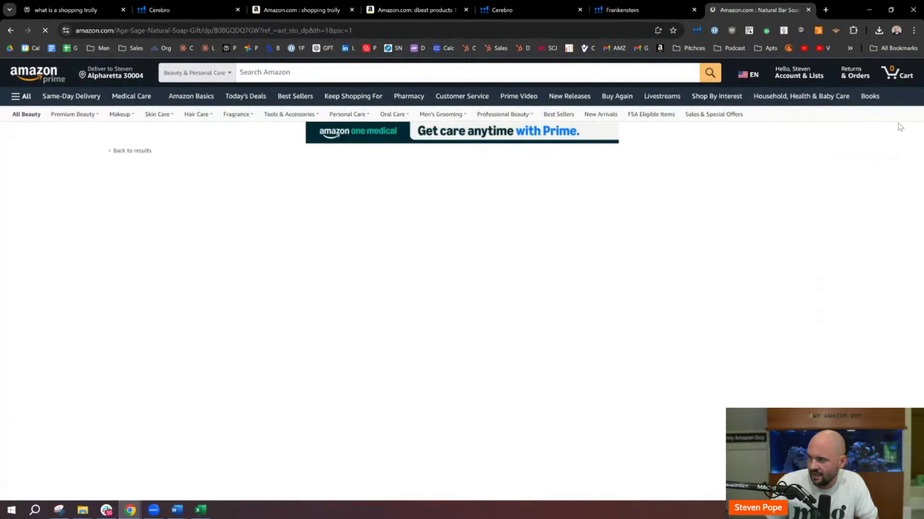
# Step: Find the soap listing's From the brand section, highlight the brand story text and advance its carousel
pyautogui.scroll(-8, 882, 115)
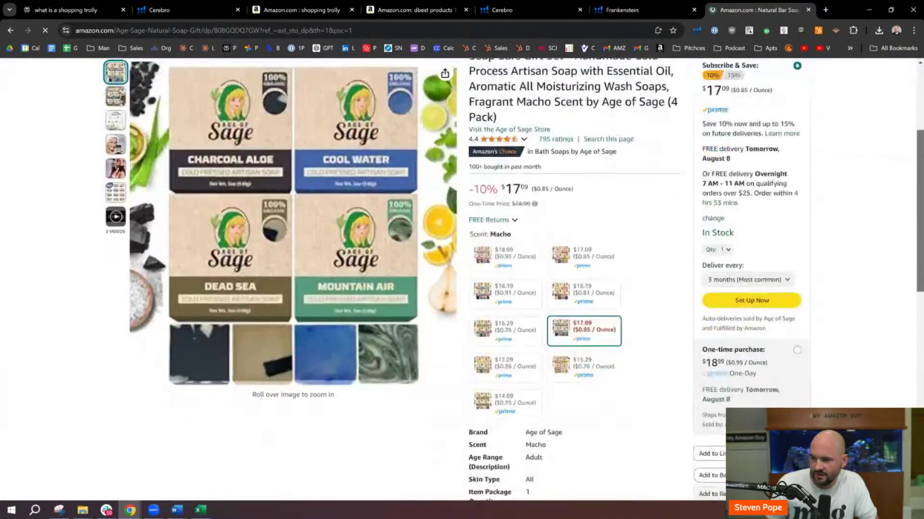
pyautogui.scroll(-15, 459, 279)
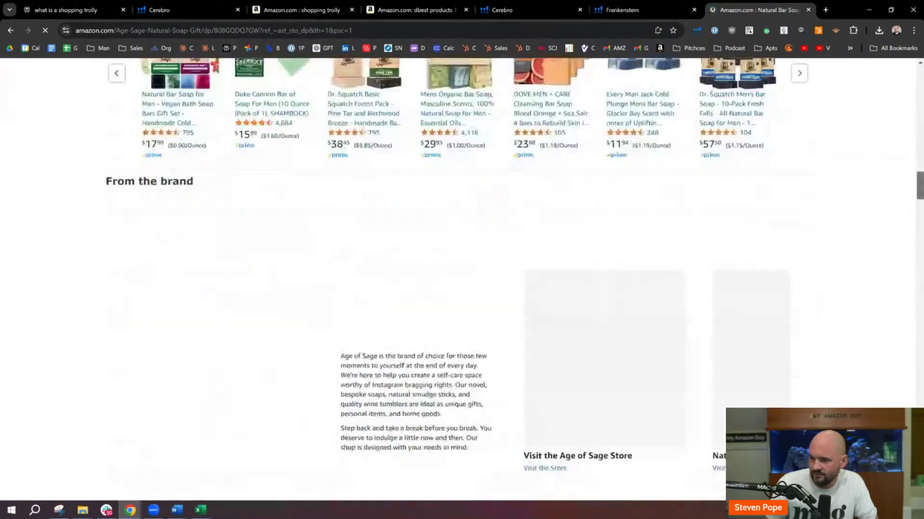
pyautogui.scroll(5, 458, 279)
pyautogui.scroll(-4, 458, 279)
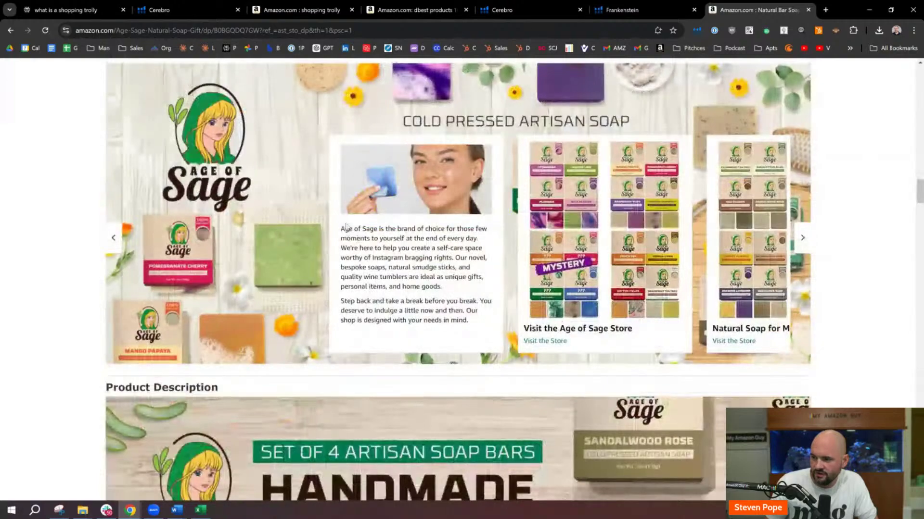
pyautogui.moveTo(345, 229); pyautogui.dragTo(490, 302)
pyautogui.click(802, 238)
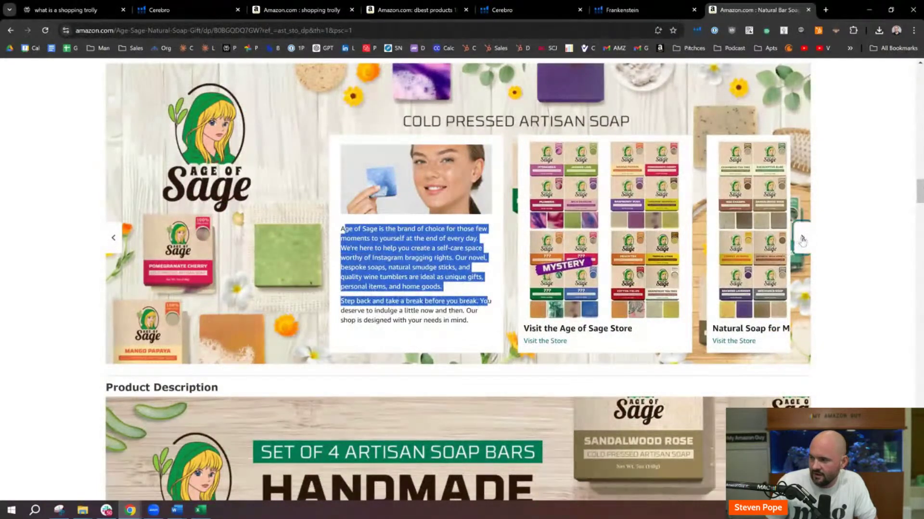
# Step: Overlay the alt text on the From the brand images, hide it again and browse the remaining carousel cards
pyautogui.click(801, 30)
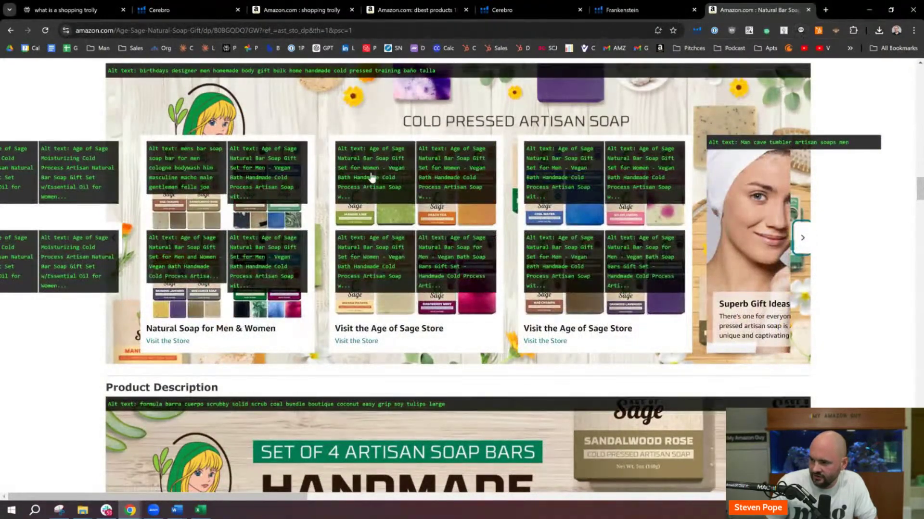
pyautogui.click(801, 30)
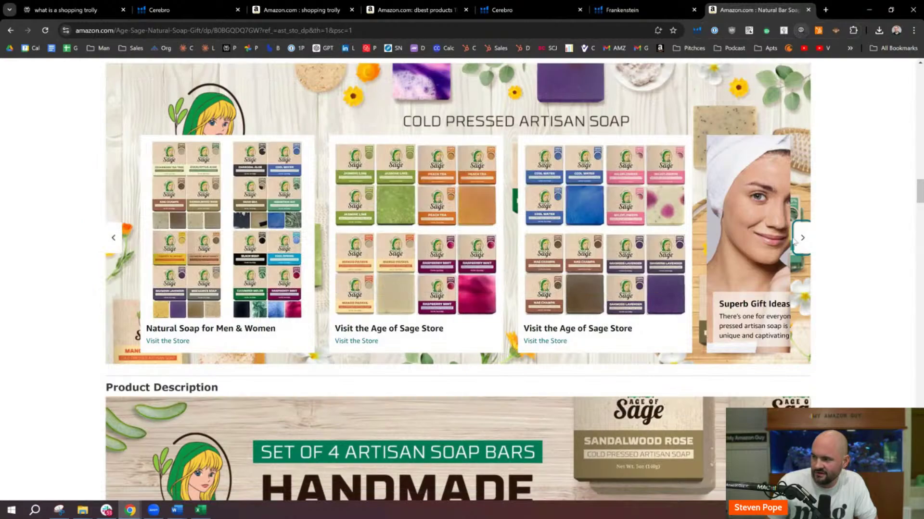
pyautogui.click(801, 237)
pyautogui.click(802, 237)
pyautogui.click(802, 238)
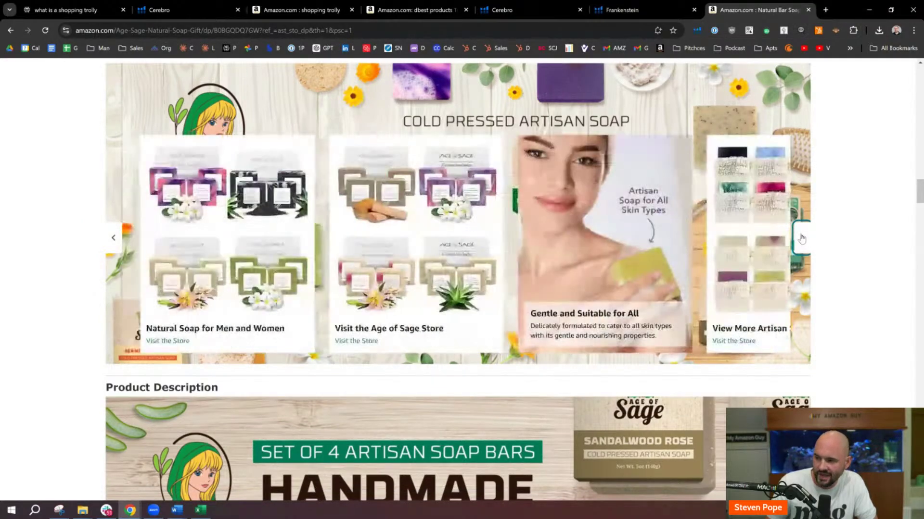
pyautogui.click(801, 237)
# Step: Look through the Product Description down to the text under the Cold Process Soapmaking icon
pyautogui.scroll(-6, 801, 238)
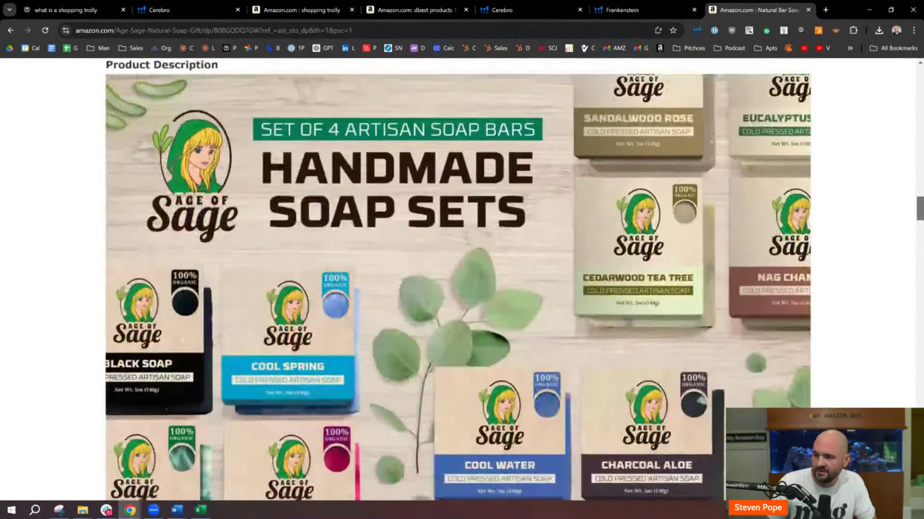
pyautogui.scroll(-20, 456, 165)
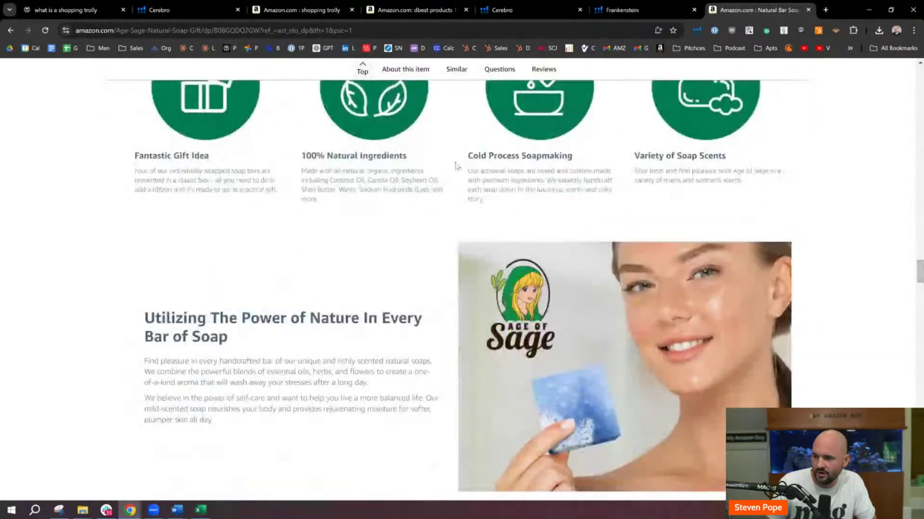
pyautogui.moveTo(456, 165); pyautogui.dragTo(605, 201)
pyautogui.click(404, 249)
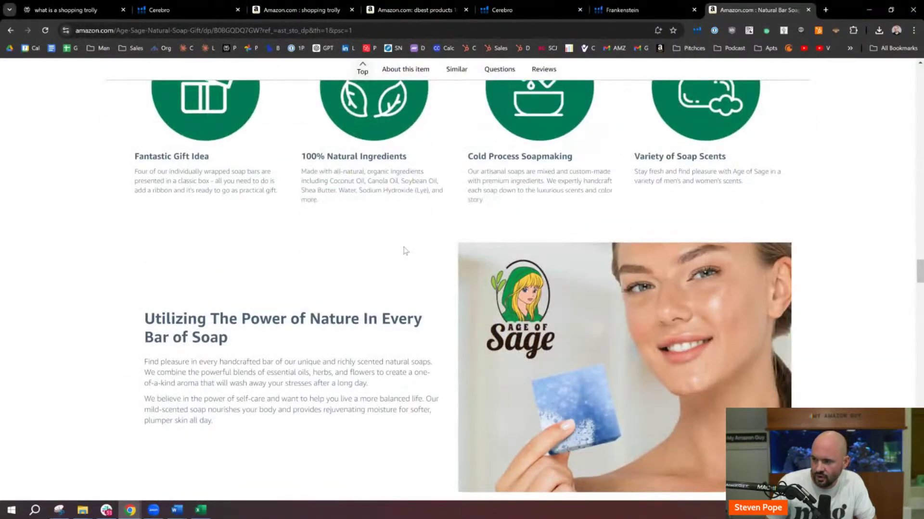
# Step: Overlay the alt text on the Product Description icons and gift ideas comparison chart, inspect it and hide it again
pyautogui.scroll(3, 389, 234)
pyautogui.click(800, 31)
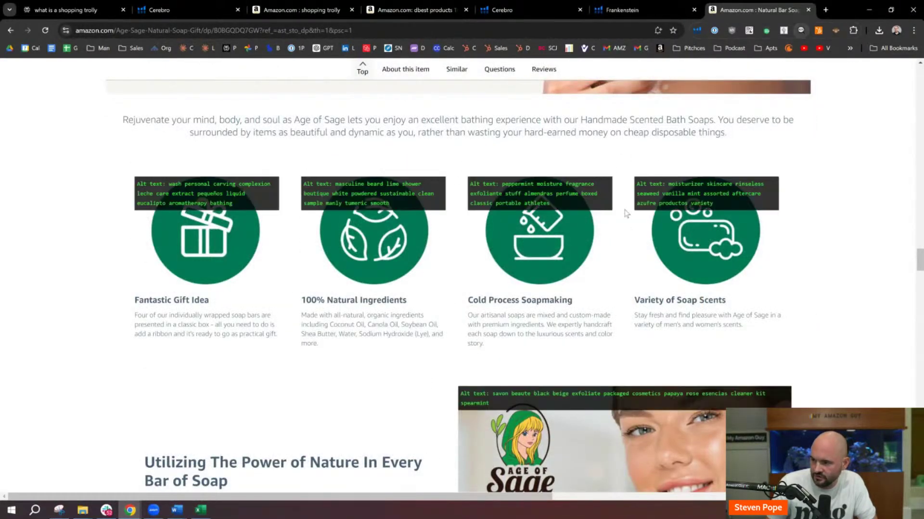
pyautogui.scroll(-10, 626, 213)
pyautogui.scroll(2, 321, 224)
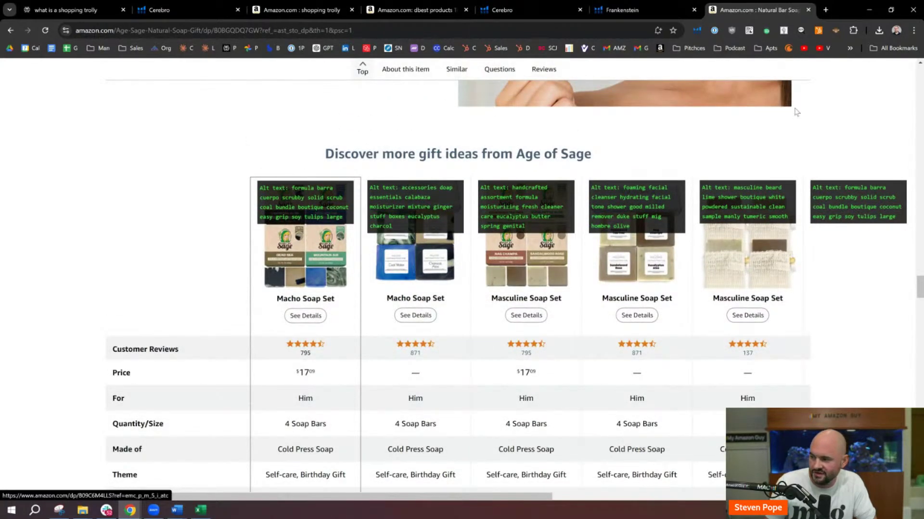
pyautogui.click(800, 32)
pyautogui.scroll(-2, 308, 193)
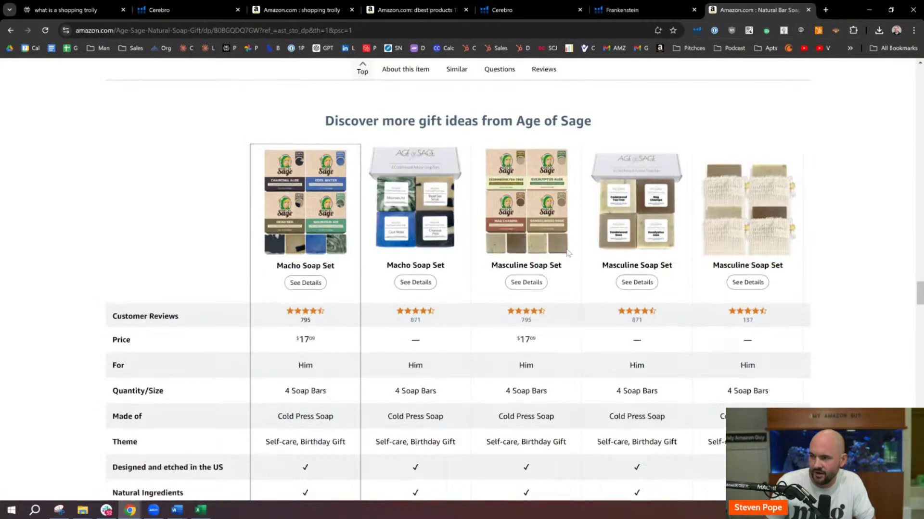
# Step: Return to the Perplexity thread and read through the Top Misspellings and Spanish Keywords lists
pyautogui.click(99, 6)
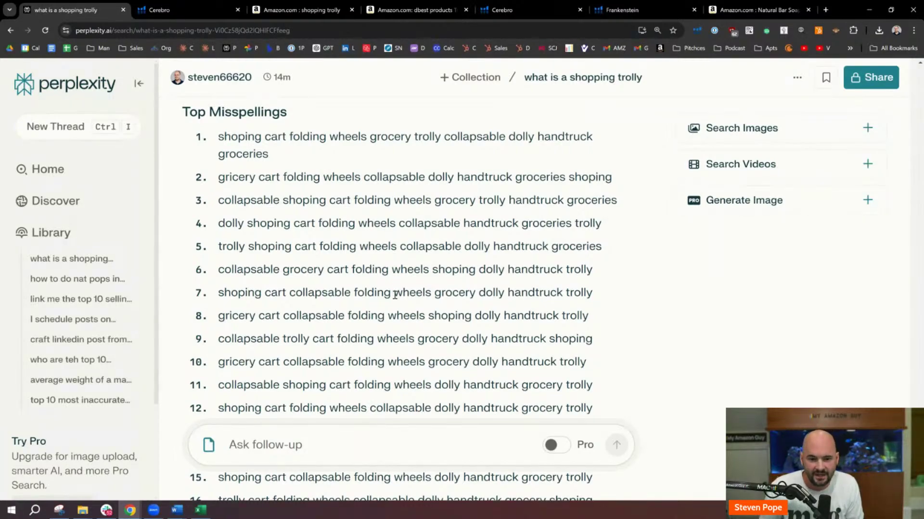
pyautogui.scroll(-6, 395, 294)
pyautogui.scroll(-9, 422, 239)
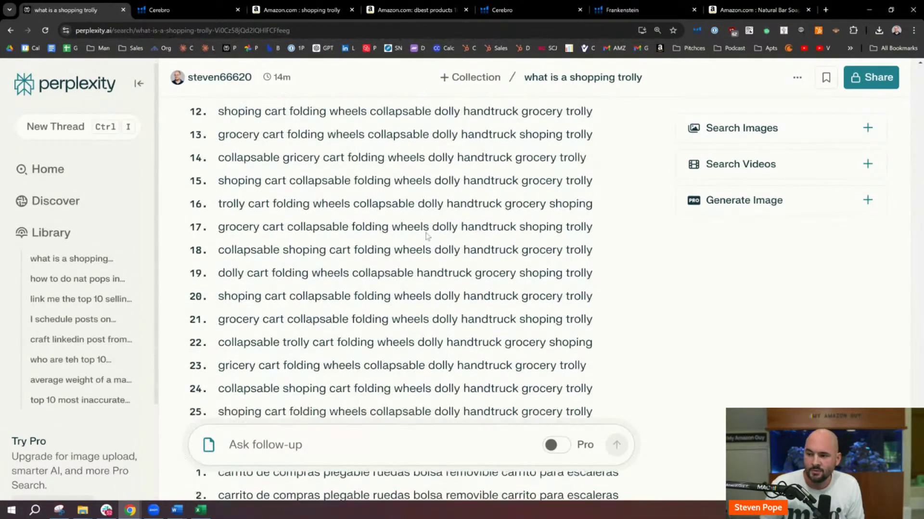
pyautogui.scroll(-3, 376, 346)
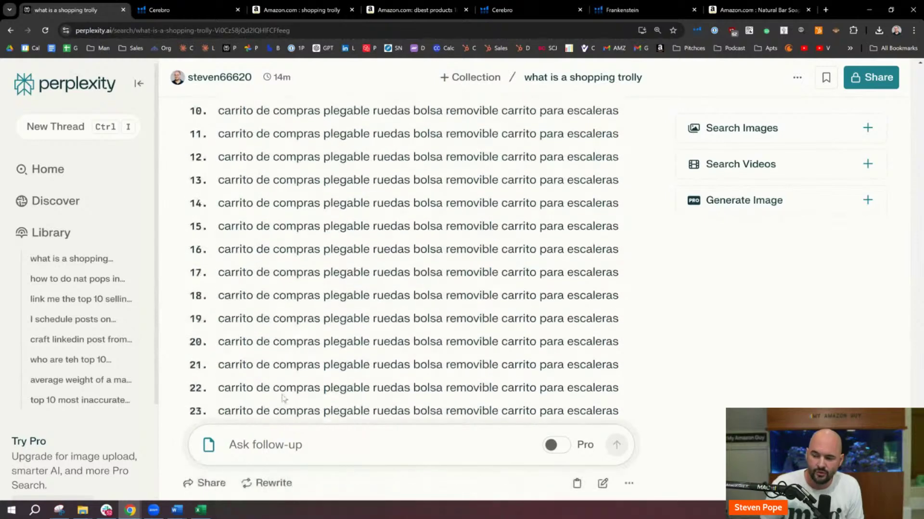
# Step: Check the Cerebro multi-product keyword results, and return to Perplexity to view the end of the Spanish list and the related questions
pyautogui.click(518, 7)
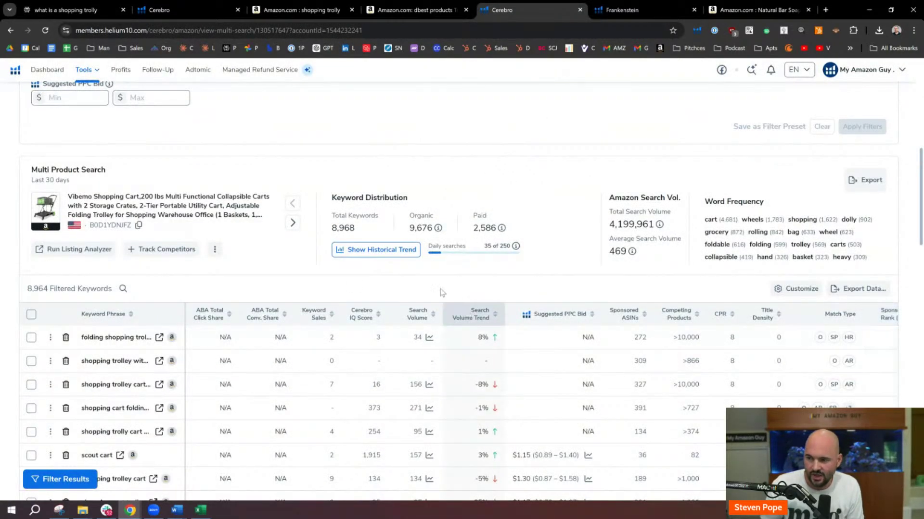
pyautogui.click(87, 5)
pyautogui.scroll(-6, 365, 241)
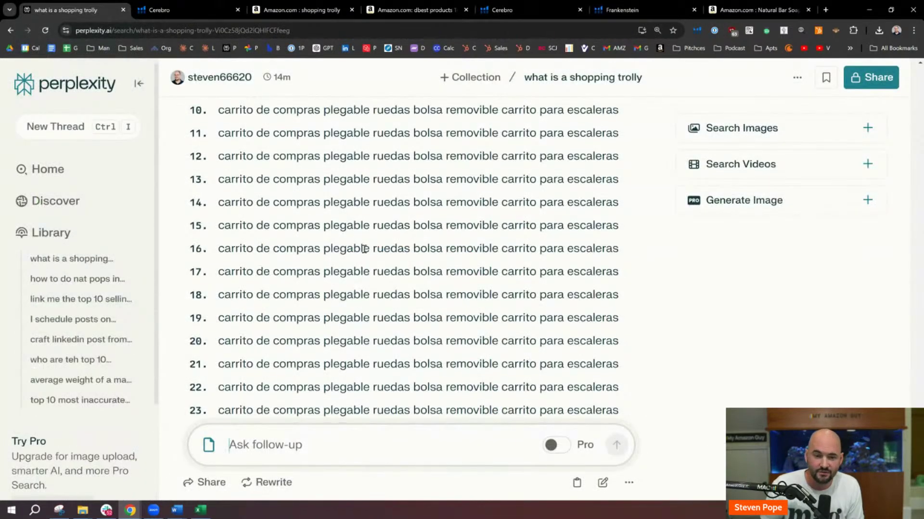
pyautogui.scroll(2, 352, 269)
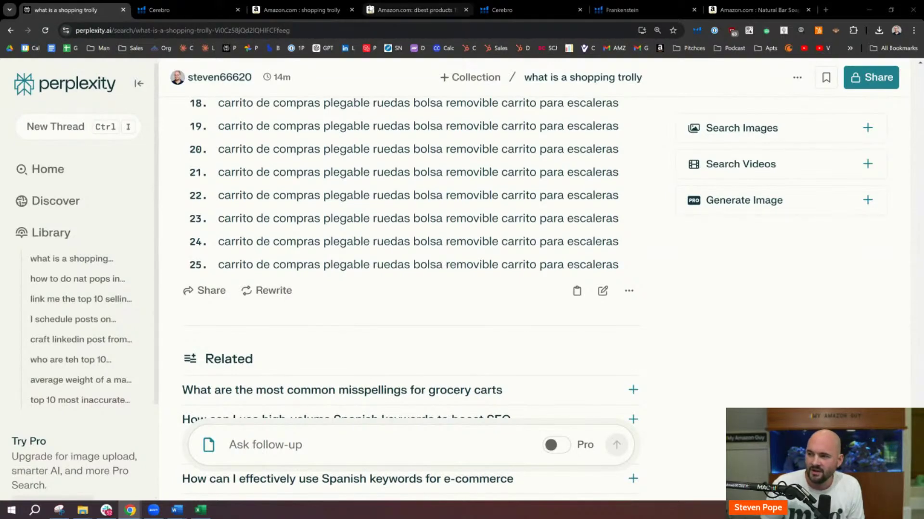
pyautogui.scroll(-2, 403, 273)
pyautogui.scroll(-1, 403, 273)
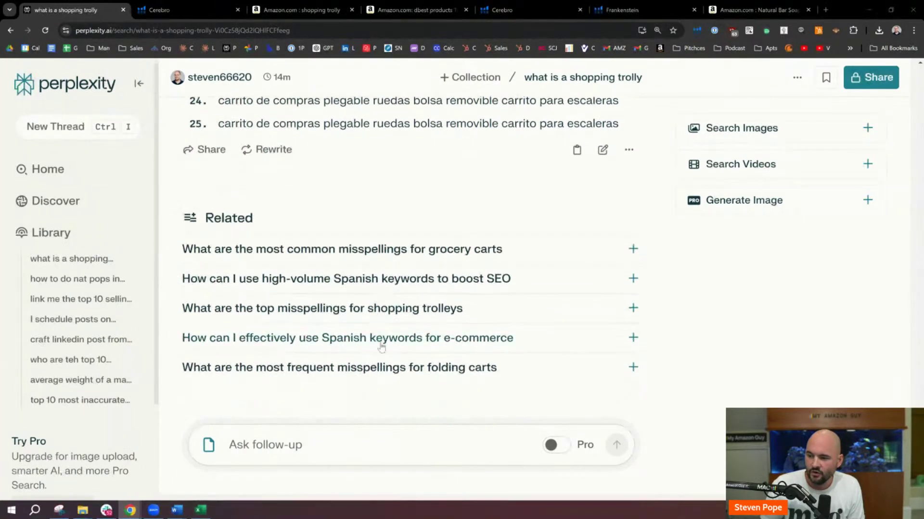
# Step: Review the misspellings answer and its prompt against the earlier answer with 25 examples of 100-character alt text
pyautogui.scroll(14, 377, 339)
pyautogui.scroll(20, 332, 328)
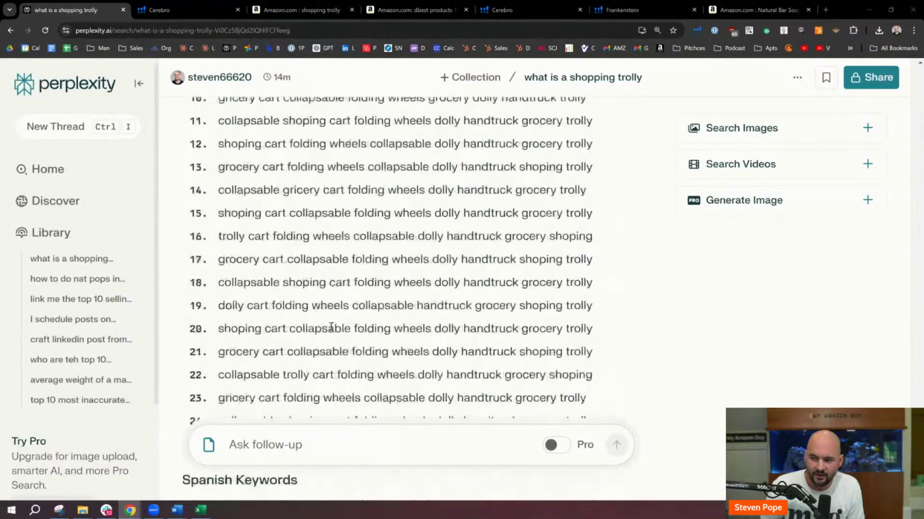
pyautogui.scroll(4, 331, 325)
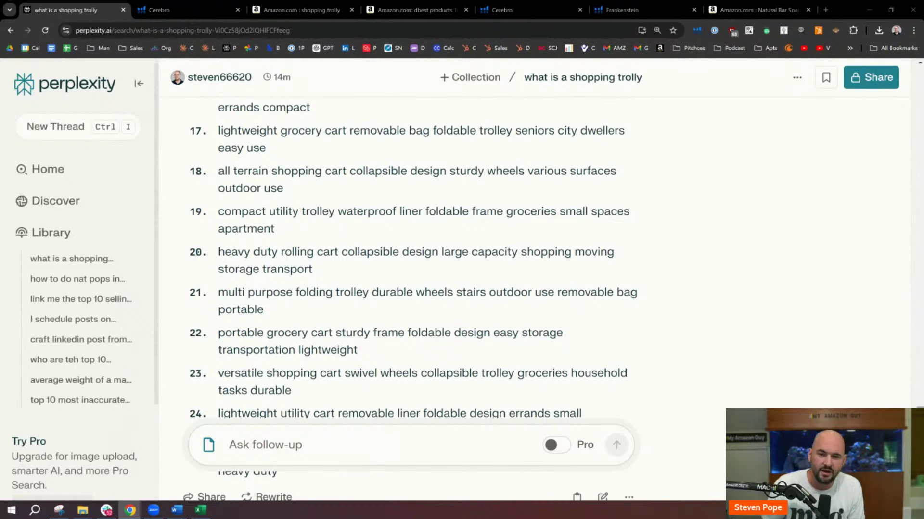
pyautogui.scroll(-4, 409, 298)
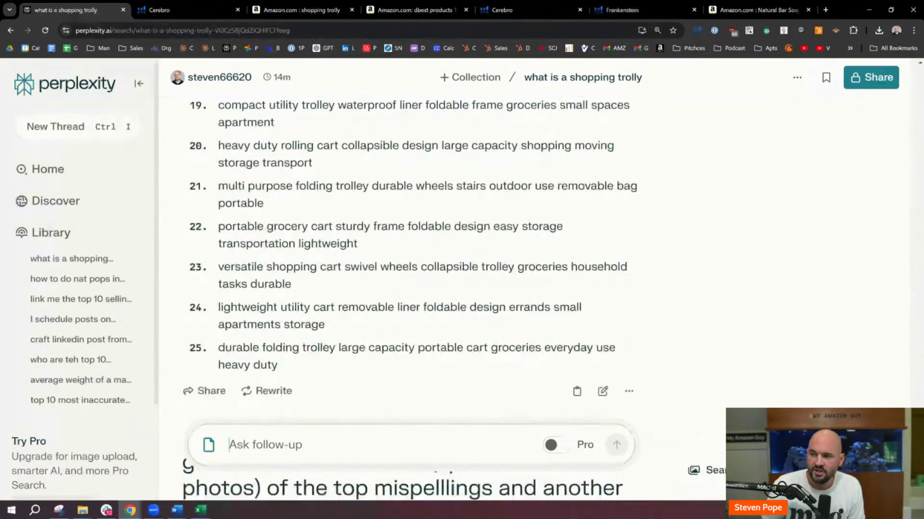
pyautogui.scroll(-5, 409, 298)
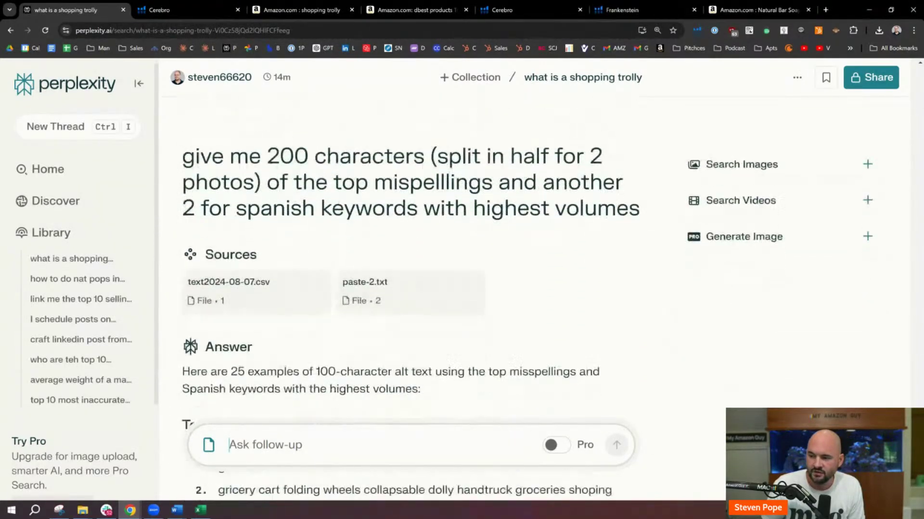
pyautogui.scroll(10, 409, 298)
pyautogui.scroll(9, 409, 298)
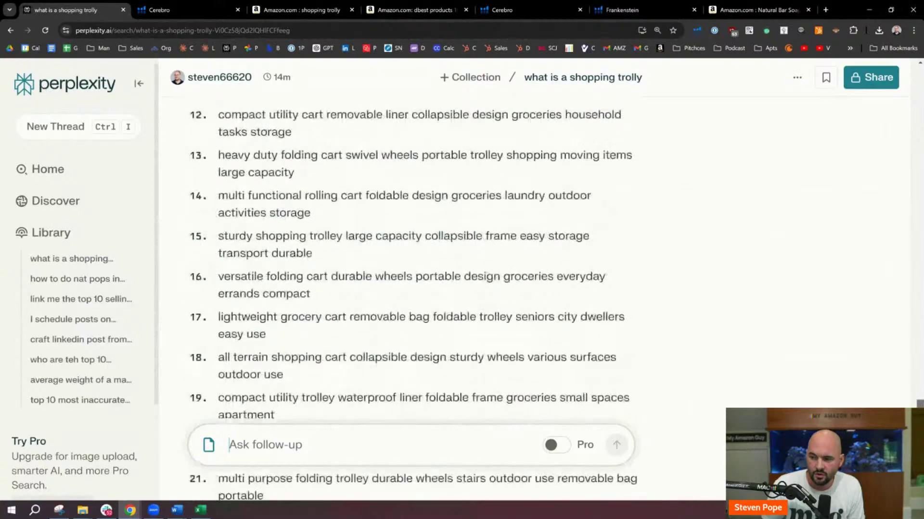
pyautogui.scroll(5, 409, 299)
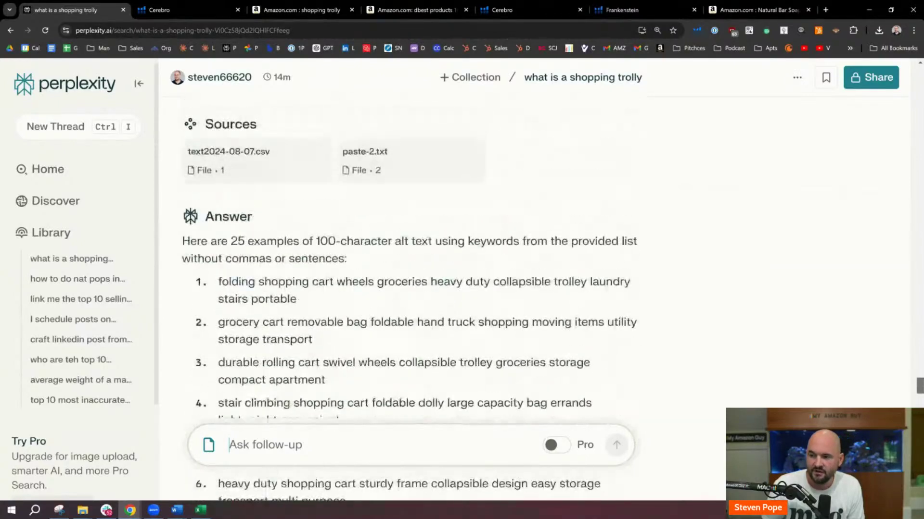
pyautogui.scroll(-2, 409, 298)
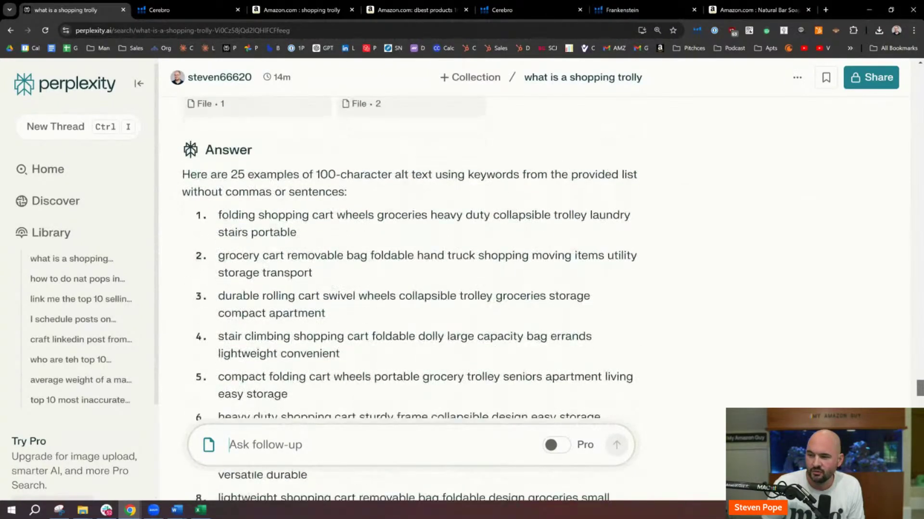
pyautogui.scroll(-2, 330, 199)
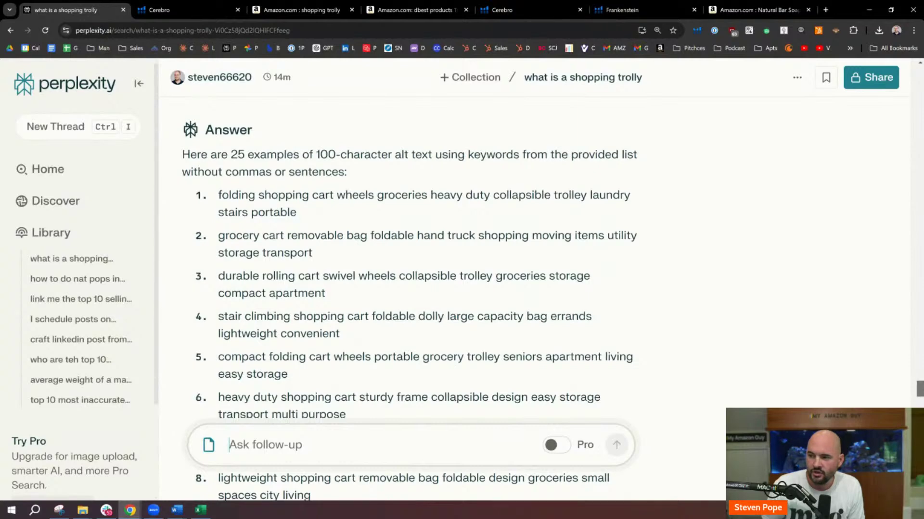